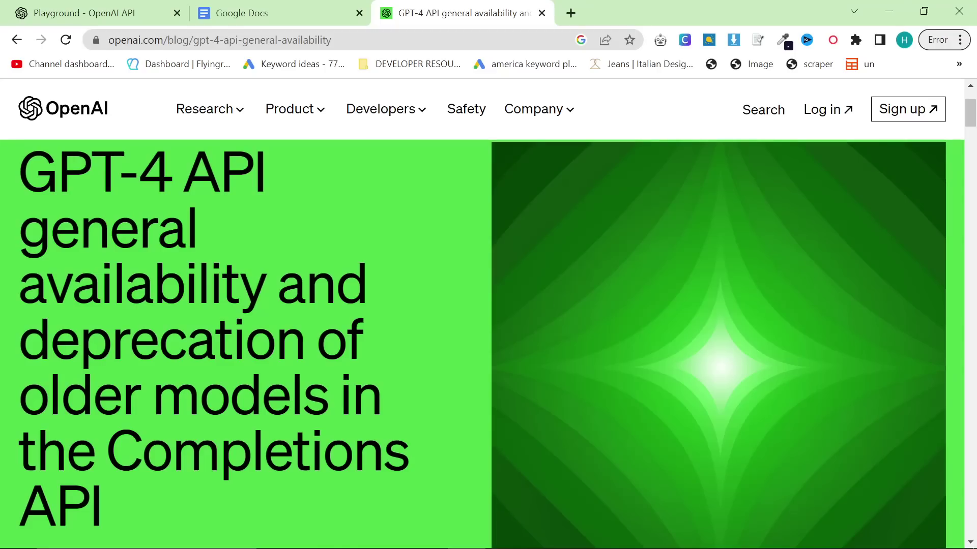
Highlight the GPT-4 API announcement headline, then switch to the gpt-4 chat Playground tab.
{"action": "left_click_drag", "start_coordinate": [19, 173], "coordinate": [266, 290]}
{"action": "left_click", "coordinate": [97, 13]}
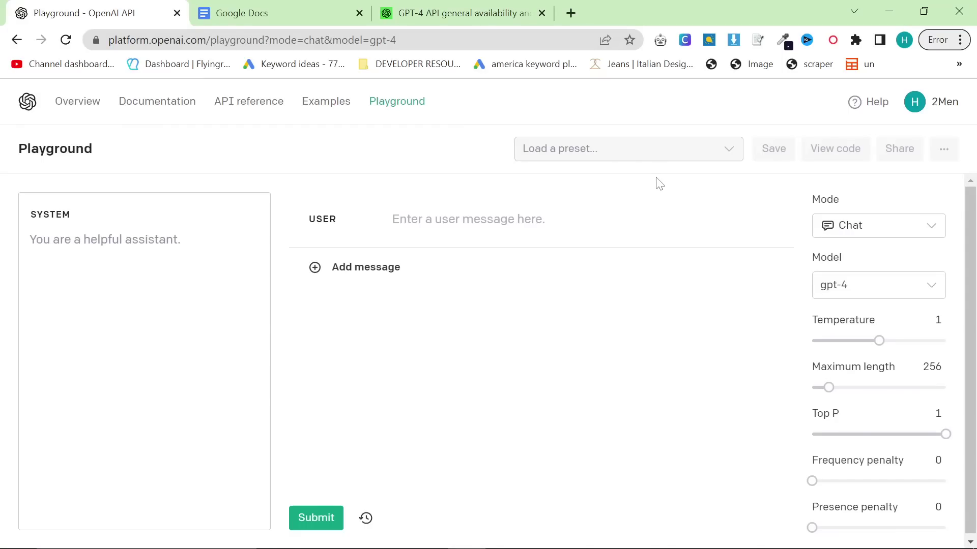
Open chat.openai.com in a new tab placed right beside the Playground tab.
{"action": "left_click", "coordinate": [572, 12]}
{"action": "type", "text": "ch"}
{"action": "key", "text": "Return"}
{"action": "left_click_drag", "start_coordinate": [577, 19], "coordinate": [219, 15]}
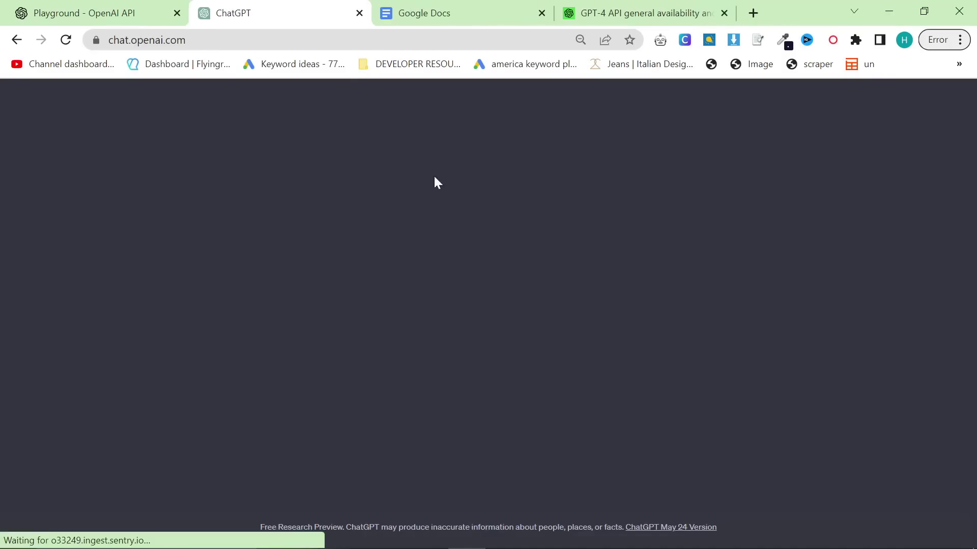
{"action": "left_click", "coordinate": [174, 4]}
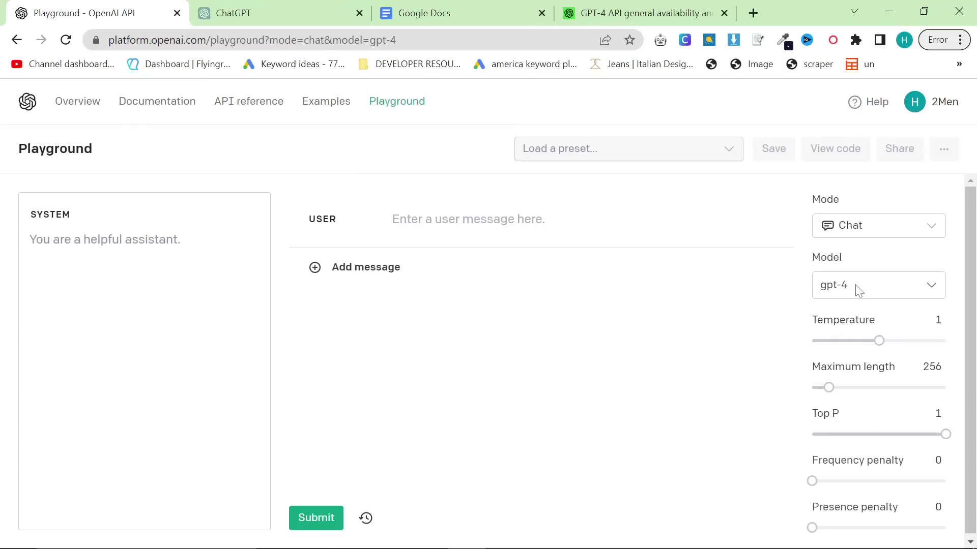
Zoom the Playground to 110% and point out its heading and system instruction area.
{"action": "key", "text": "ctrl+plus"}
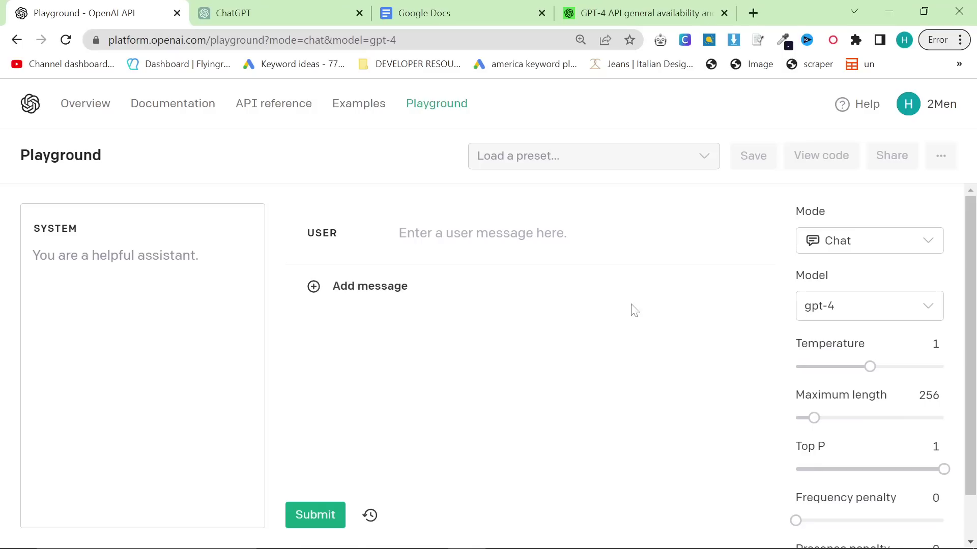
{"action": "scroll", "coordinate": [856, 300], "scroll_direction": "down", "scroll_amount": 1}
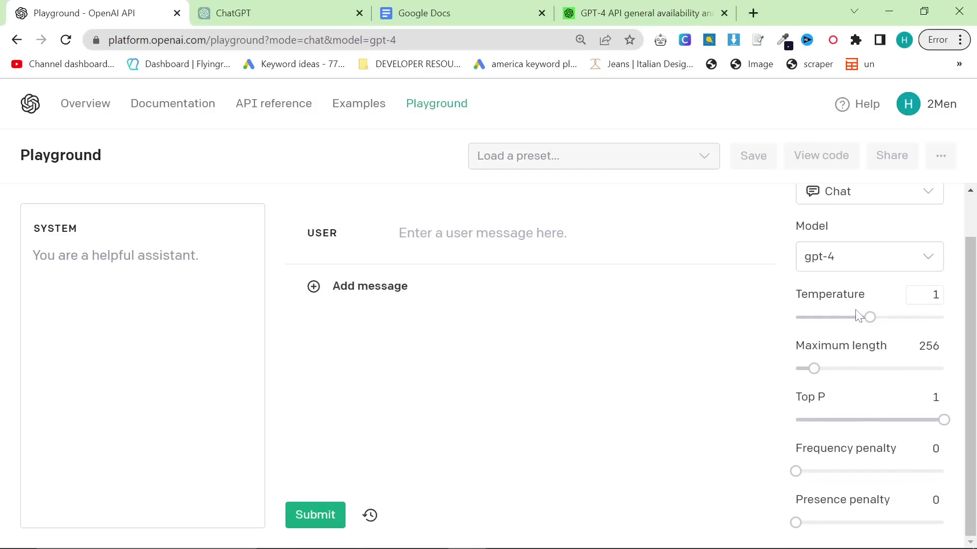
{"action": "left_click_drag", "start_coordinate": [16, 159], "coordinate": [170, 159]}
{"action": "left_click", "coordinate": [170, 160]}
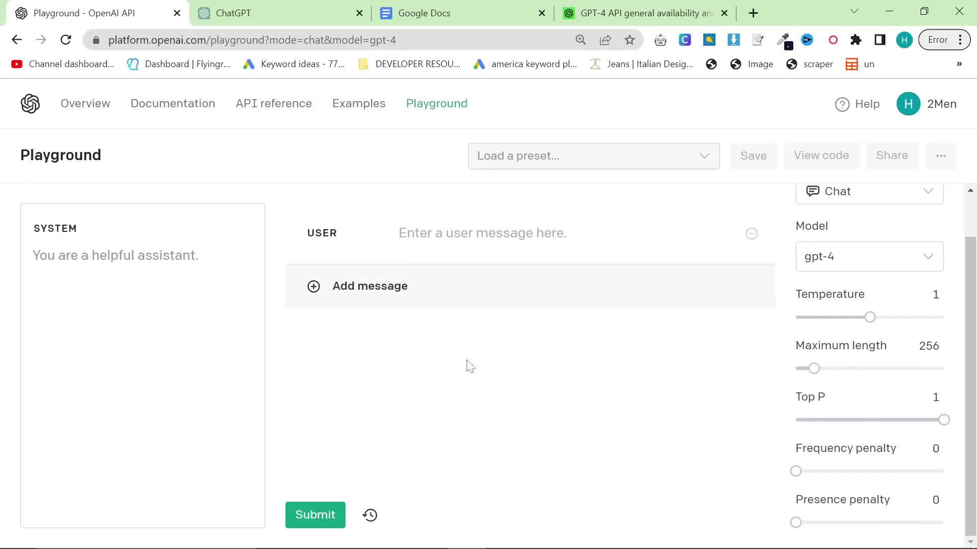
{"action": "left_click", "coordinate": [285, 14]}
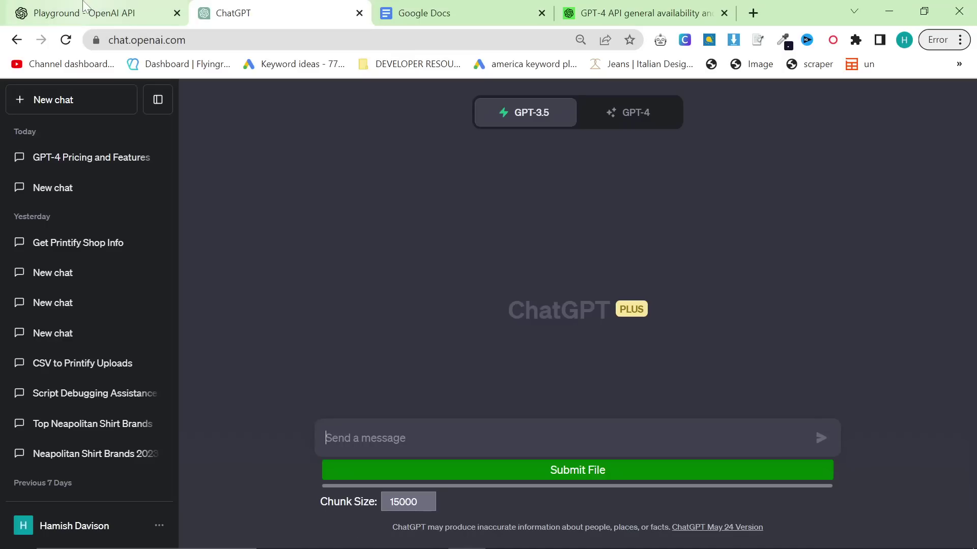
{"action": "left_click", "coordinate": [109, 8]}
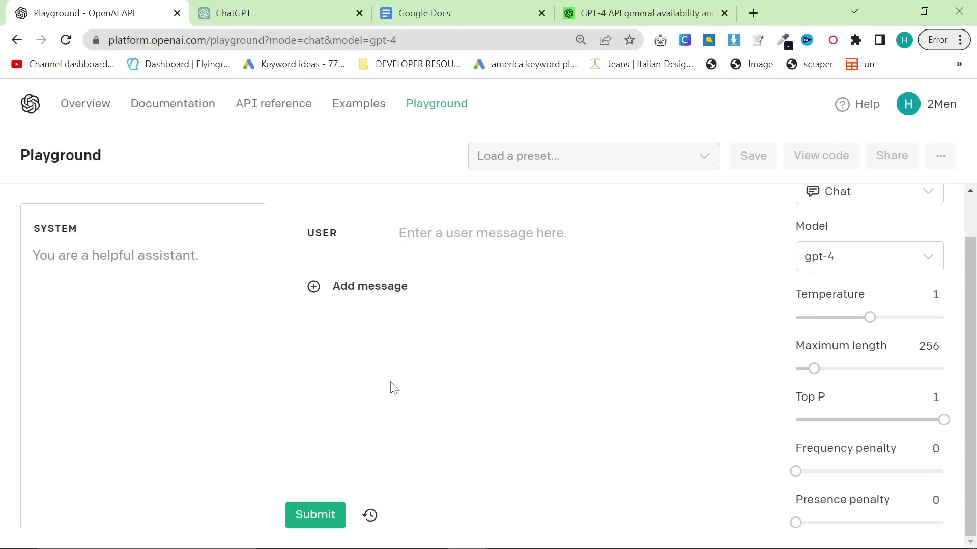
{"action": "double_click", "coordinate": [37, 232]}
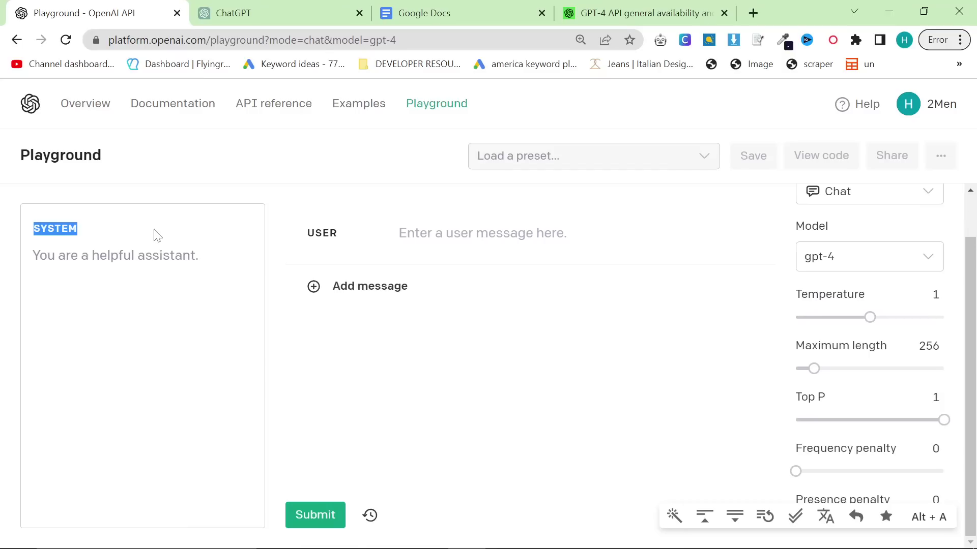
{"action": "left_click", "coordinate": [442, 408]}
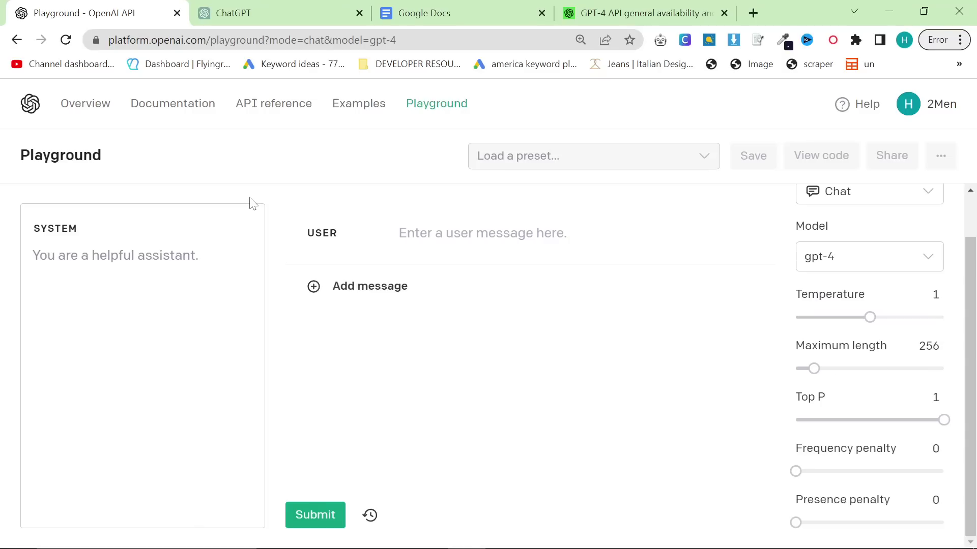
Enter 'Write an article in markdown' as the system instruction and submit it to gpt-4.
{"action": "type", "text": "Wri"}
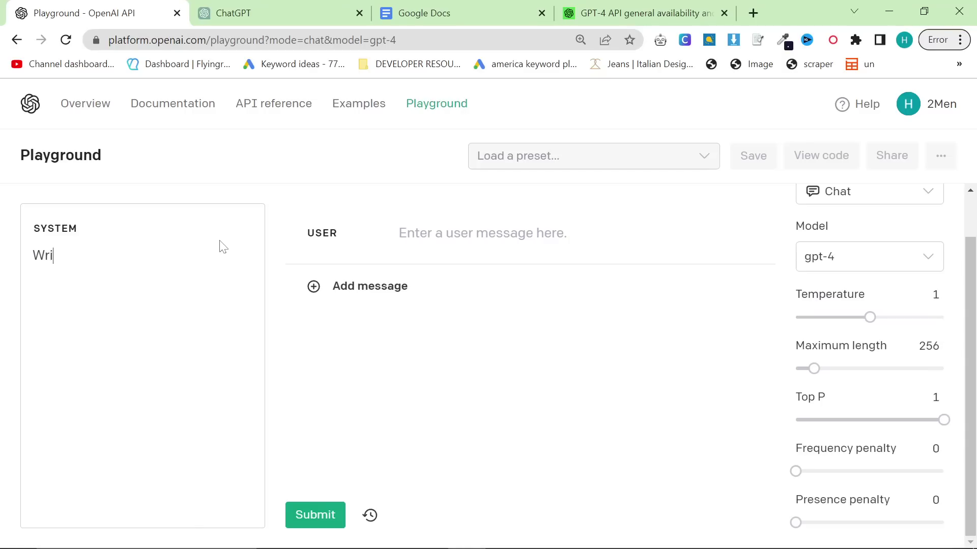
{"action": "type", "text": "te an article in markdown"}
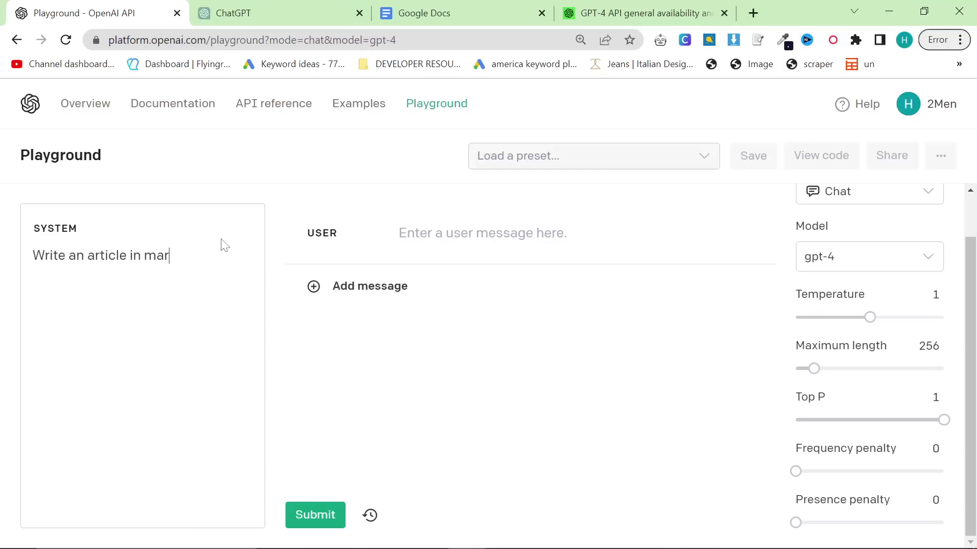
{"action": "left_click", "coordinate": [314, 515]}
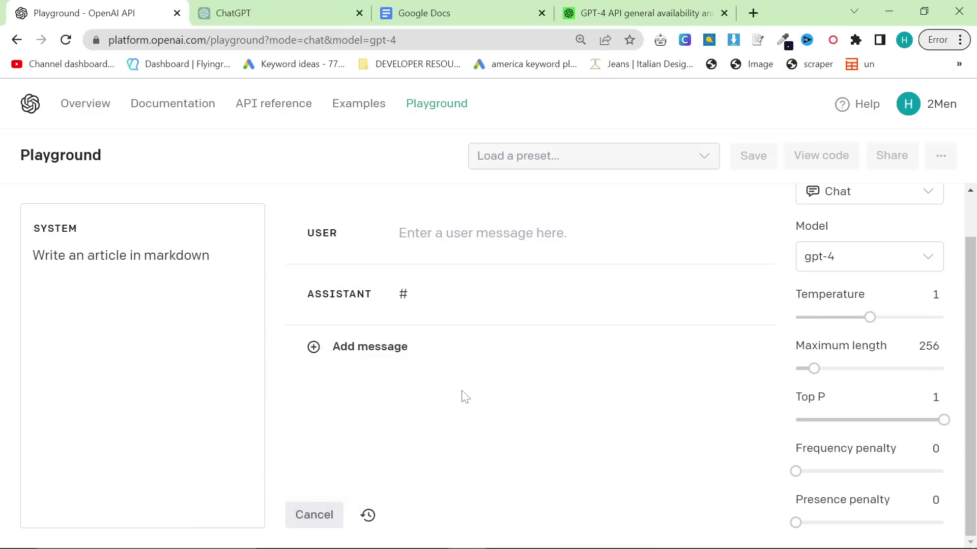
Send ChatGPT 'Write me an article in markdown', then return to the Playground's growing reply.
{"action": "left_click", "coordinate": [275, 12]}
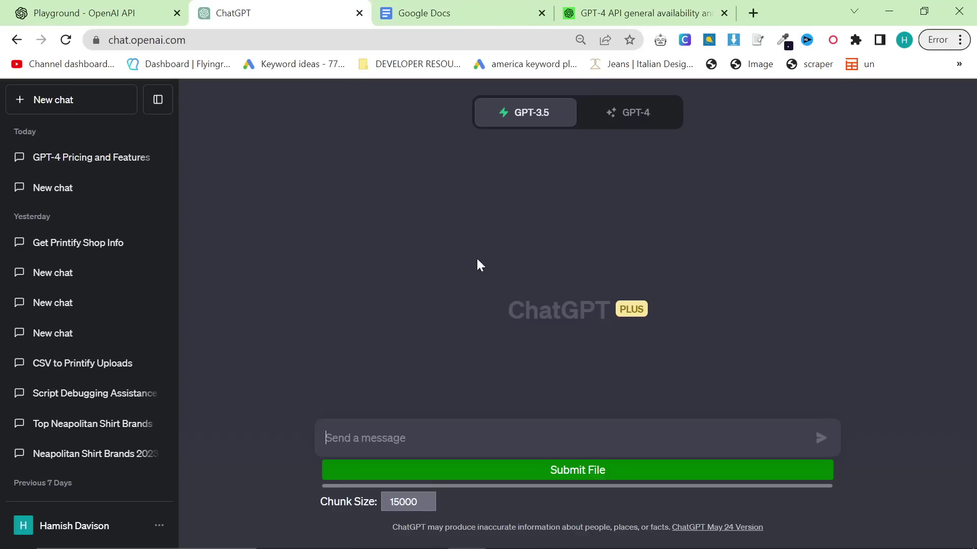
{"action": "left_click", "coordinate": [469, 426]}
{"action": "type", "text": "Writ"}
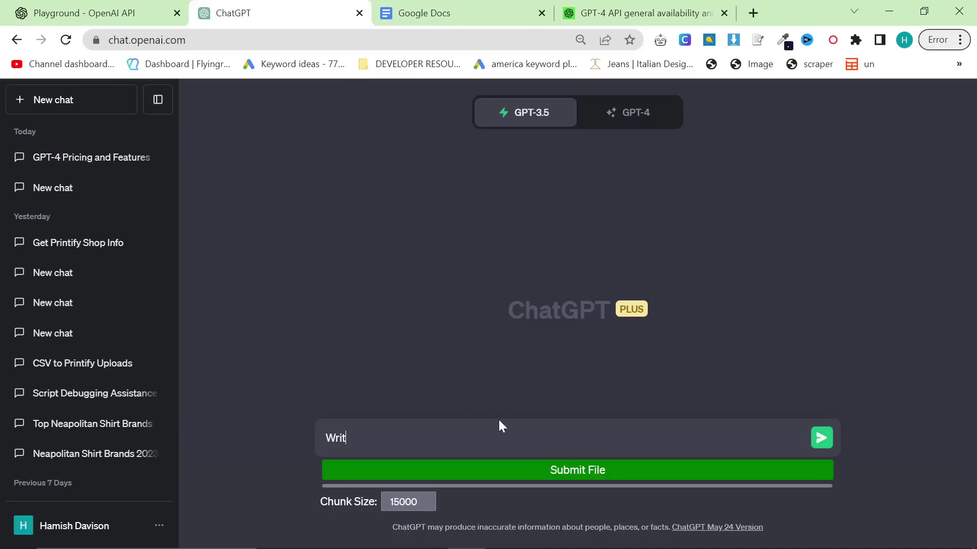
{"action": "type", "text": "e me an article in markdown"}
{"action": "key", "text": "Return"}
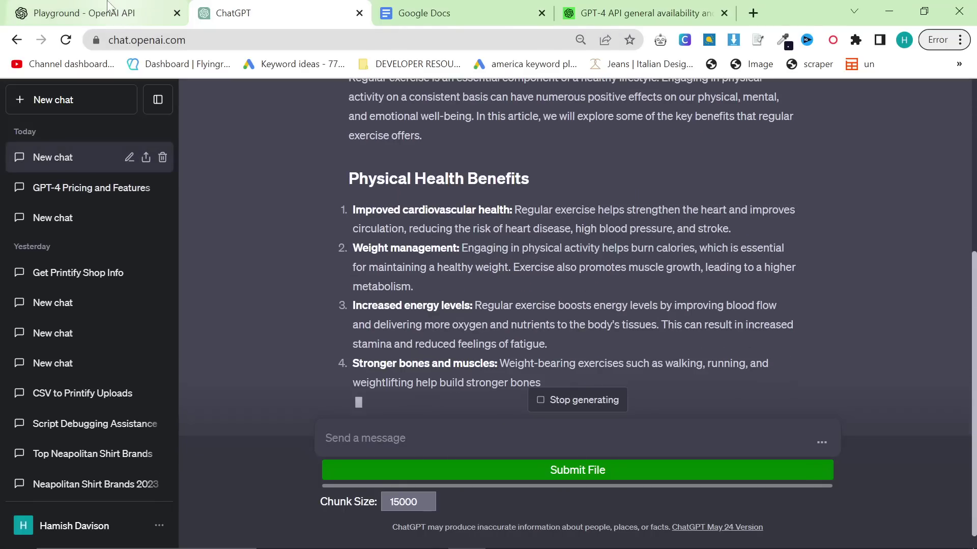
{"action": "key", "text": "ctrl+1"}
Replace the system instruction with 'Write an article in HTML' and submit it to gpt-4.
{"action": "left_click", "coordinate": [326, 515]}
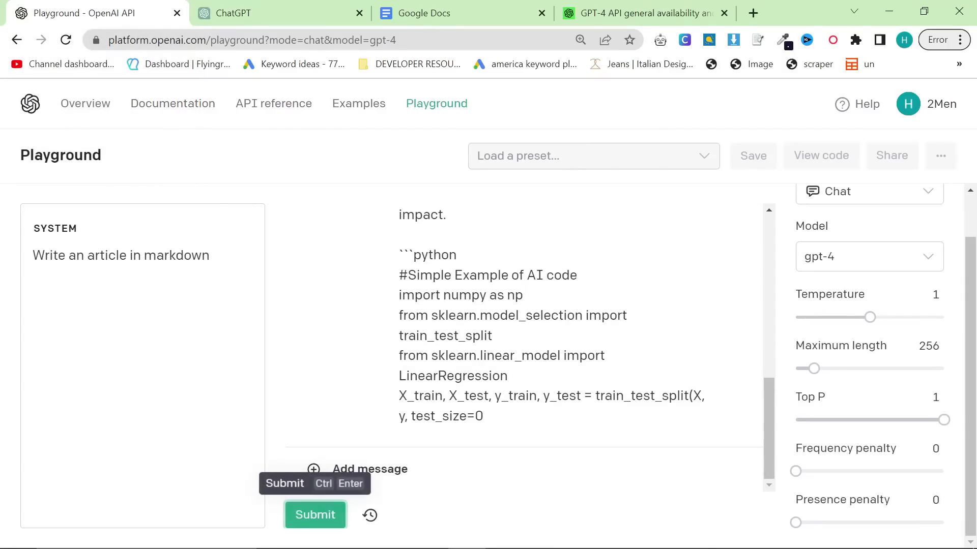
{"action": "key", "text": "ctrl+a"}
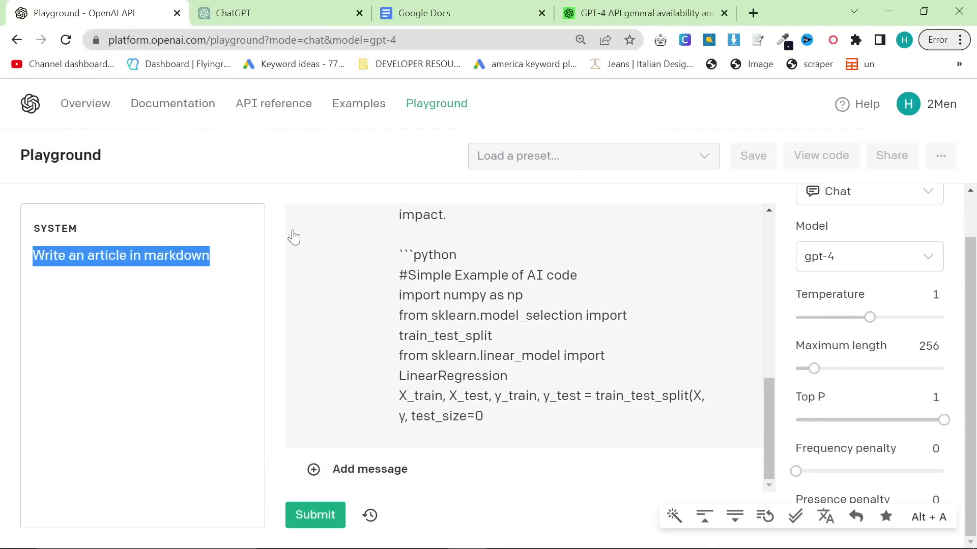
{"action": "type", "text": "W"}
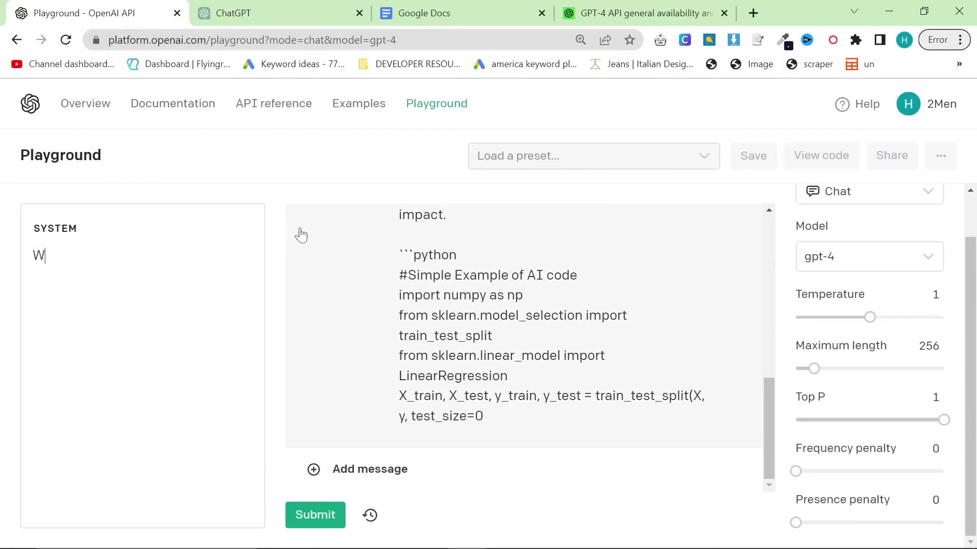
{"action": "type", "text": "rite an article in HTML"}
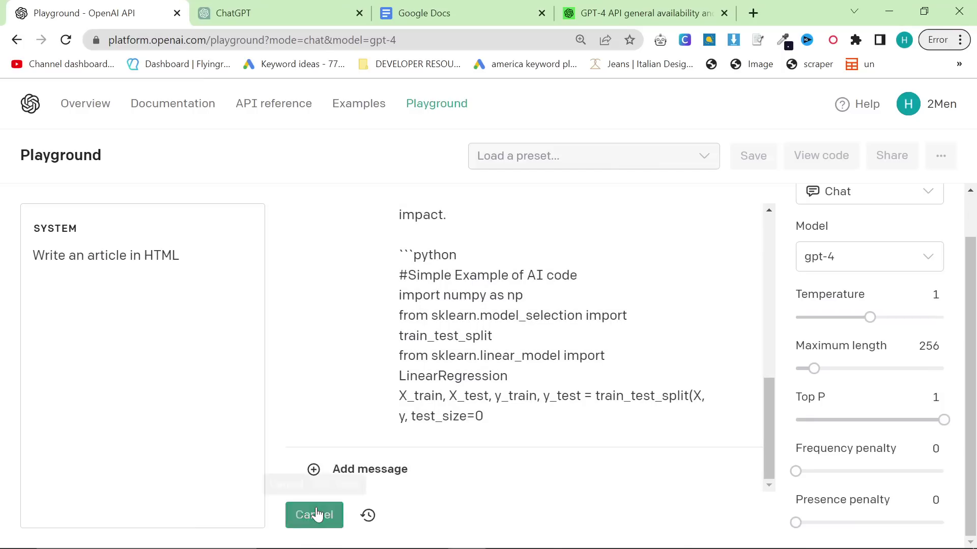
{"action": "left_click", "coordinate": [307, 515]}
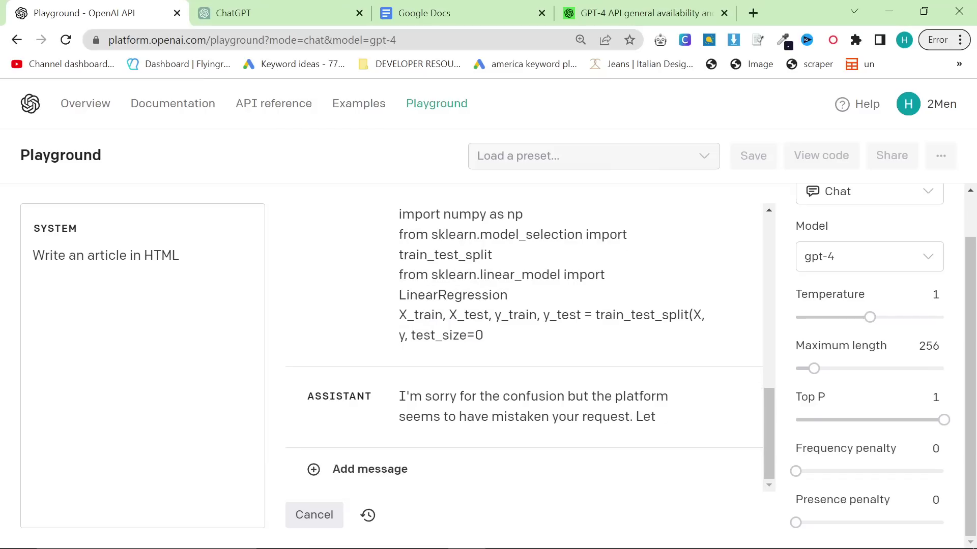
{"action": "left_click", "coordinate": [247, 11]}
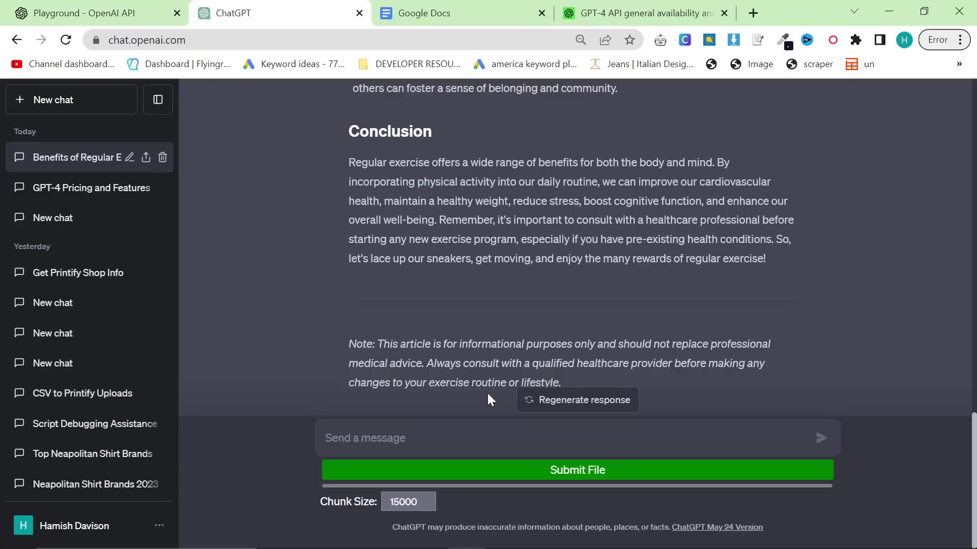
Send ChatGPT 'Write an article in html' and compare its progress against the Playground's HTML reply.
{"action": "type", "text": "Write an arti"}
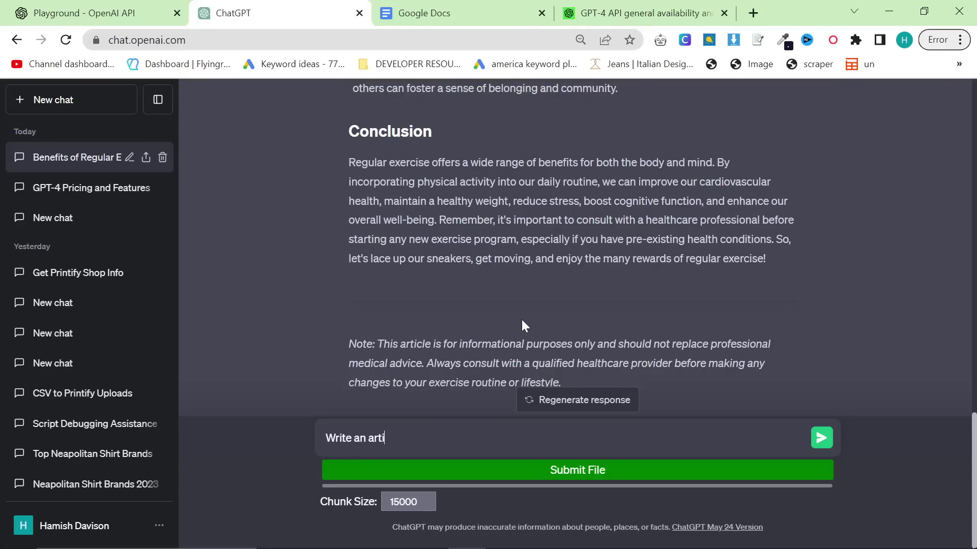
{"action": "type", "text": "cle in html"}
{"action": "key", "text": "Return"}
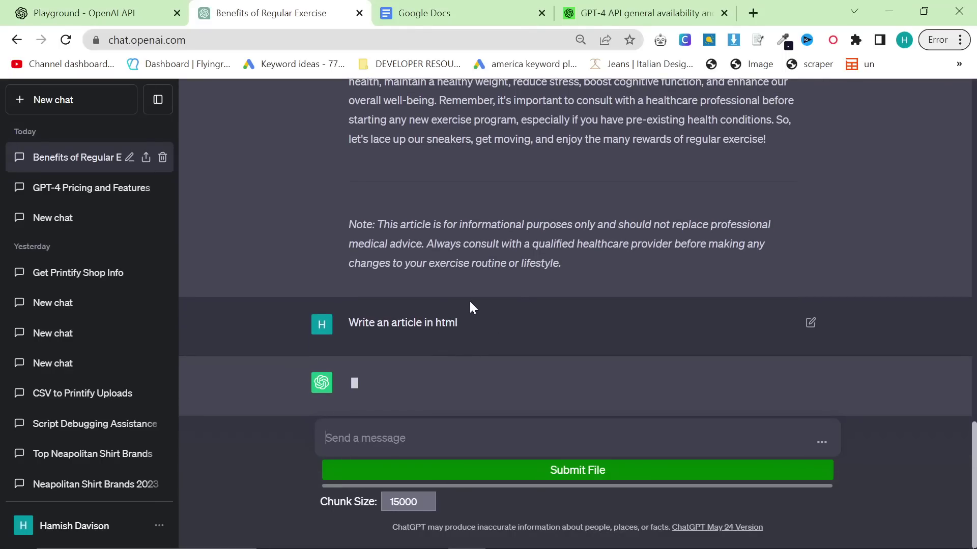
{"action": "key", "text": "ctrl+shift+Tab"}
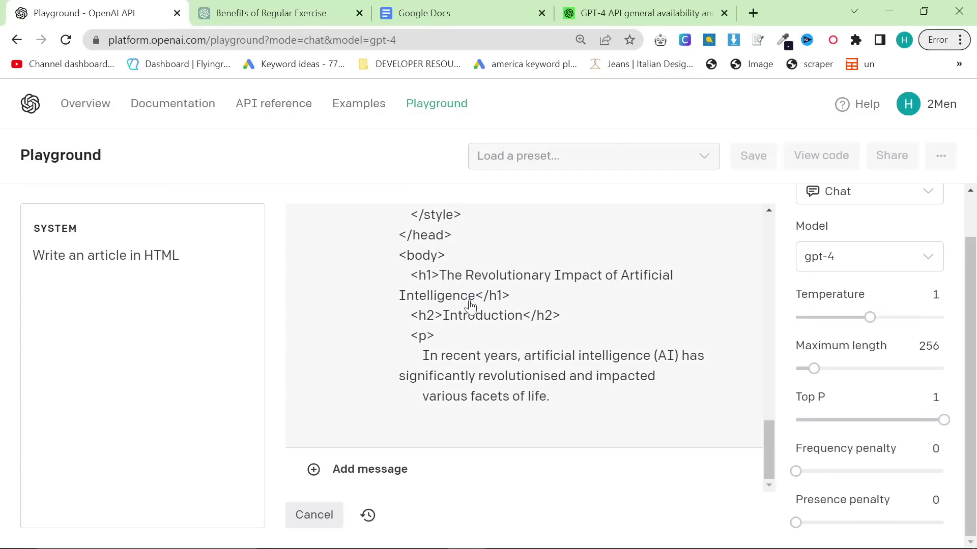
{"action": "key", "text": "ctrl+Tab"}
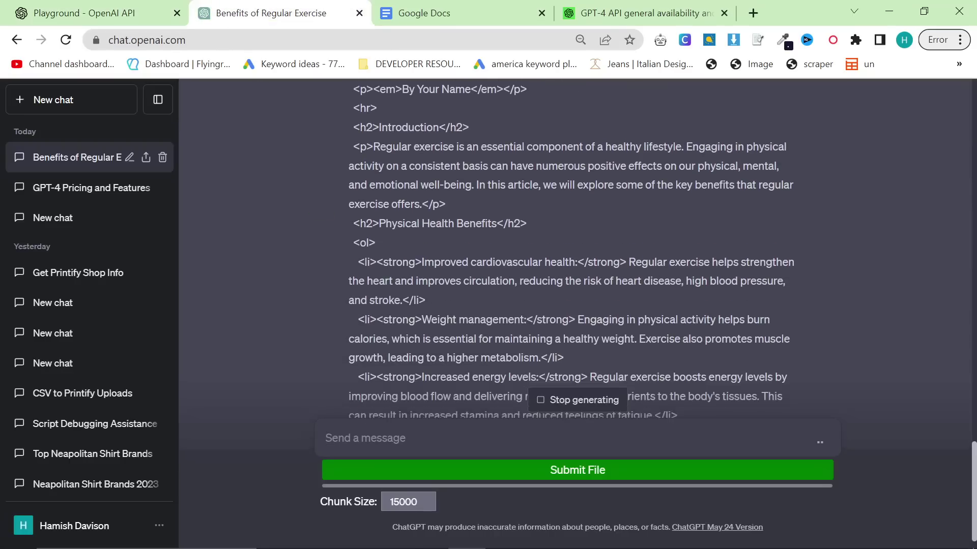
{"action": "key", "text": "ctrl+shift+Tab"}
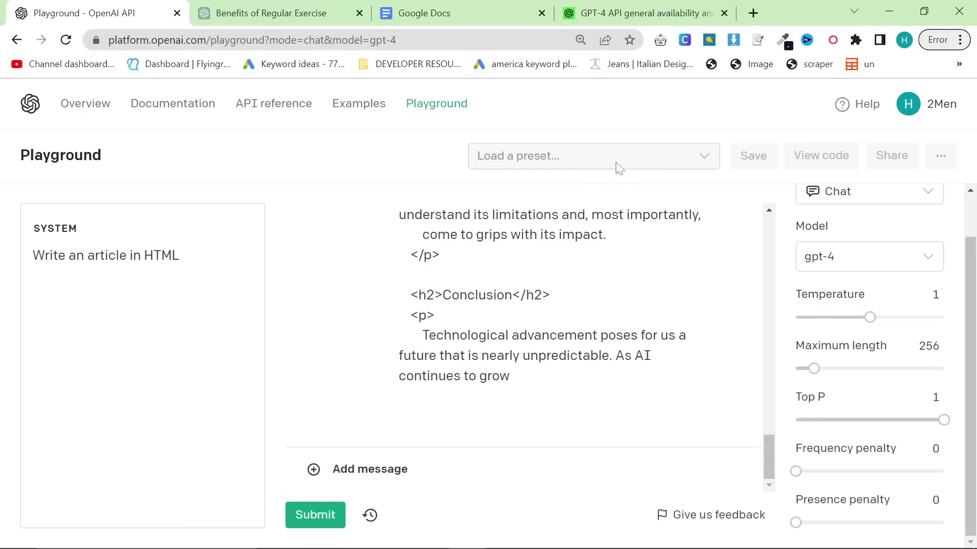
{"action": "left_click", "coordinate": [266, 16]}
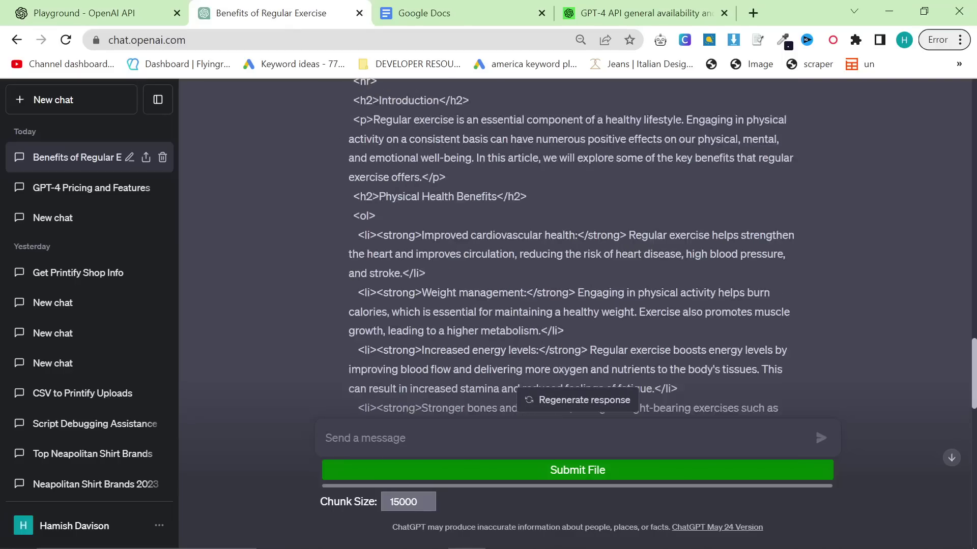
{"action": "scroll", "coordinate": [570, 244], "scroll_direction": "down", "scroll_amount": 5}
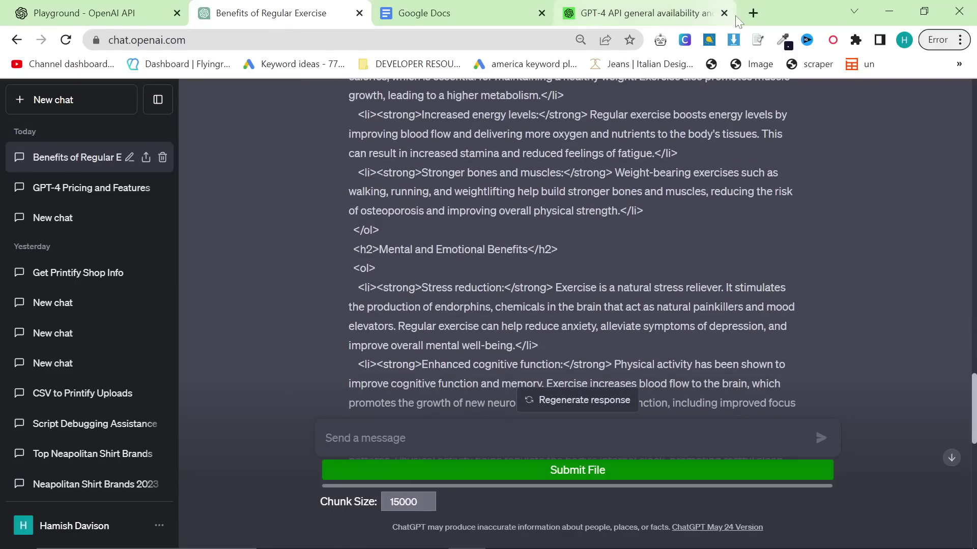
Search Google for 'chatgpt pricing' and open the Introducing ChatGPT Plus blog post.
{"action": "left_click", "coordinate": [753, 13]}
{"action": "type", "text": "chatgpt pri"}
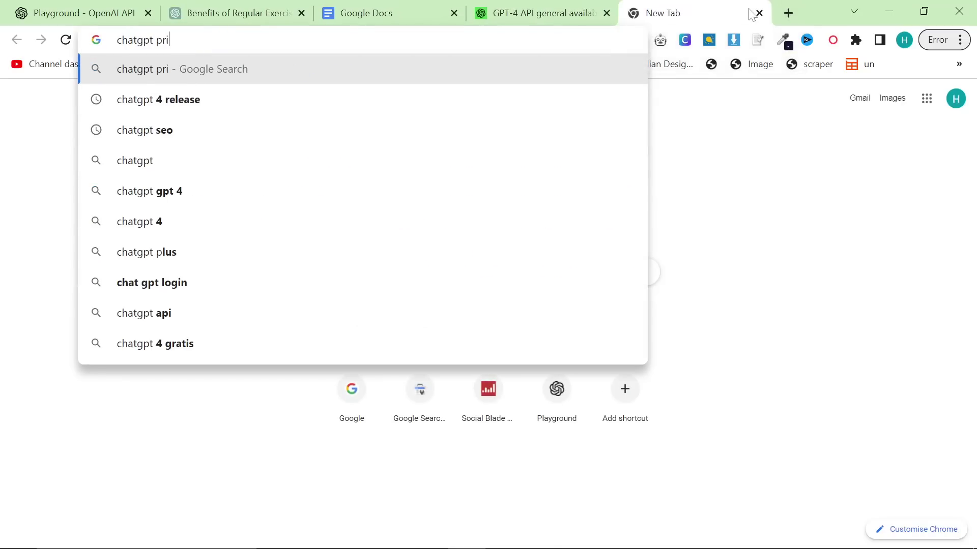
{"action": "type", "text": "cing"}
{"action": "key", "text": "Return"}
{"action": "left_click_drag", "start_coordinate": [752, 14], "coordinate": [446, 14]}
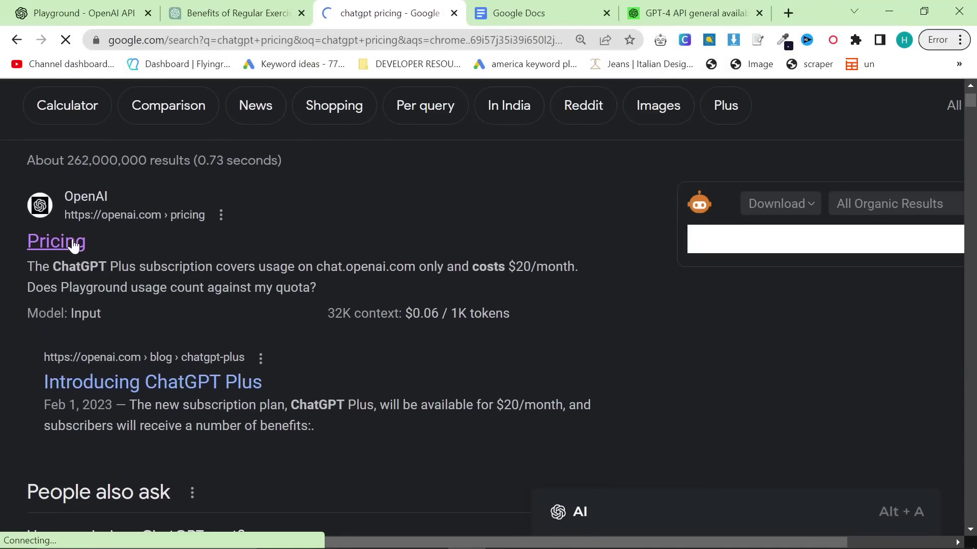
{"action": "key", "text": "alt+Left"}
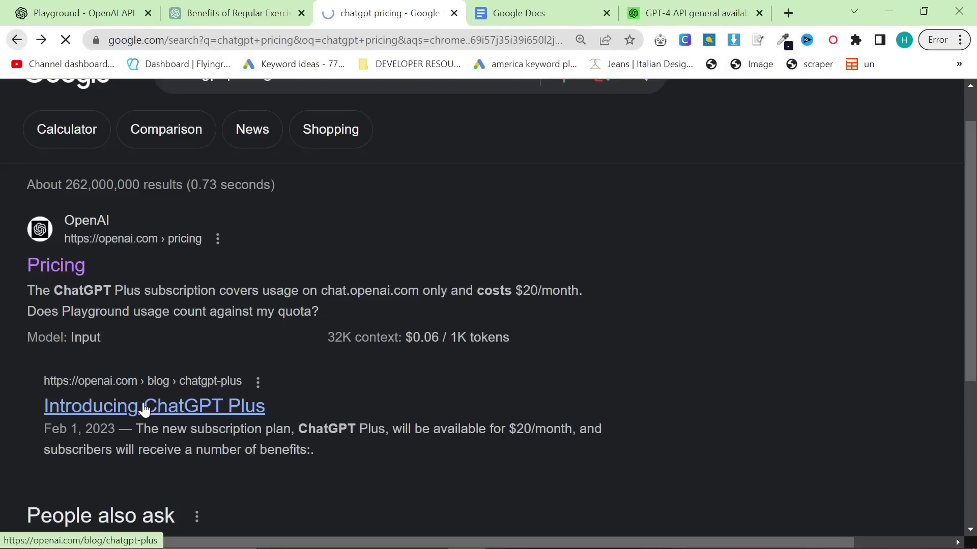
{"action": "left_click", "coordinate": [145, 409]}
{"action": "scroll", "coordinate": [240, 380], "scroll_direction": "down", "scroll_amount": 10}
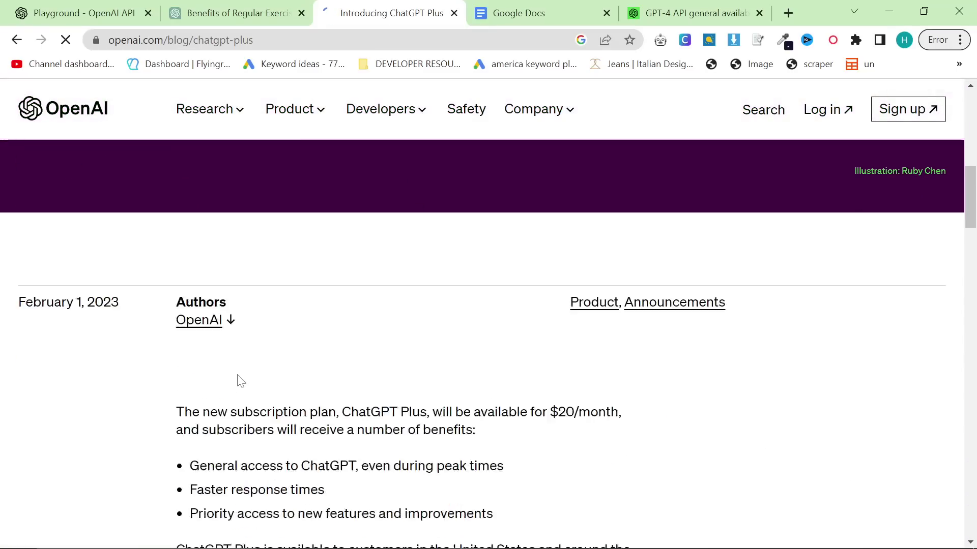
{"action": "scroll", "coordinate": [240, 380], "scroll_direction": "down", "scroll_amount": 15}
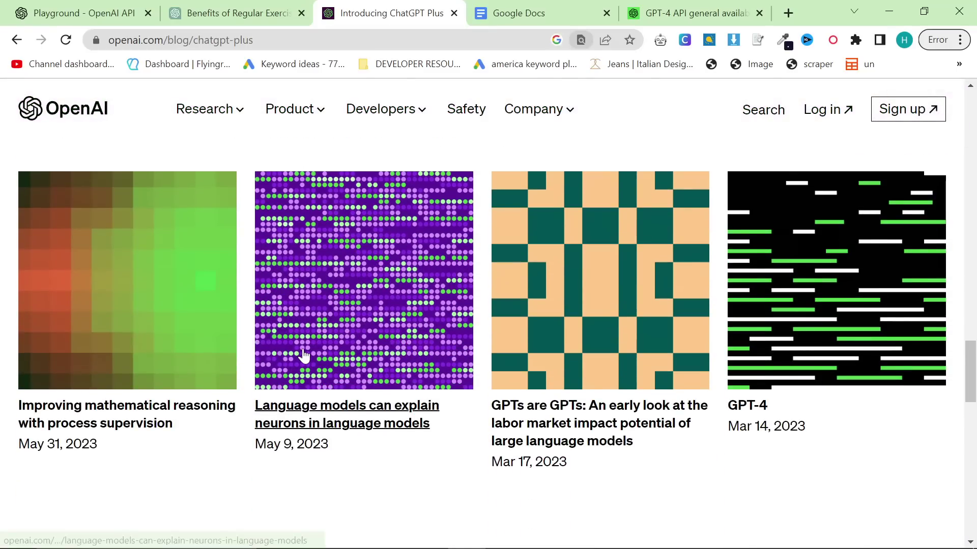
Find 'pricing' in the blog post and follow it to OpenAI's Pricing page for GPT-4.
{"action": "key", "text": "ctrl+f"}
{"action": "type", "text": "pricing"}
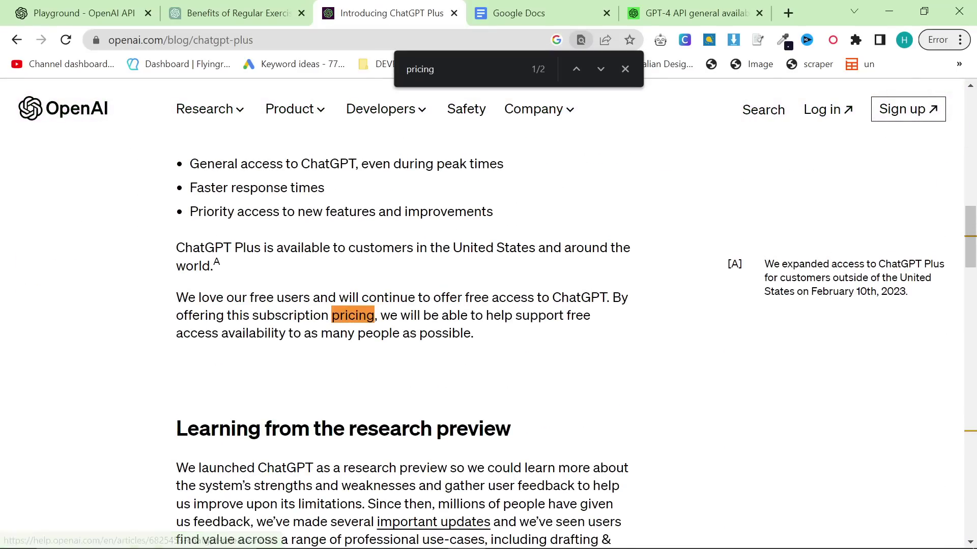
{"action": "key", "text": "Return"}
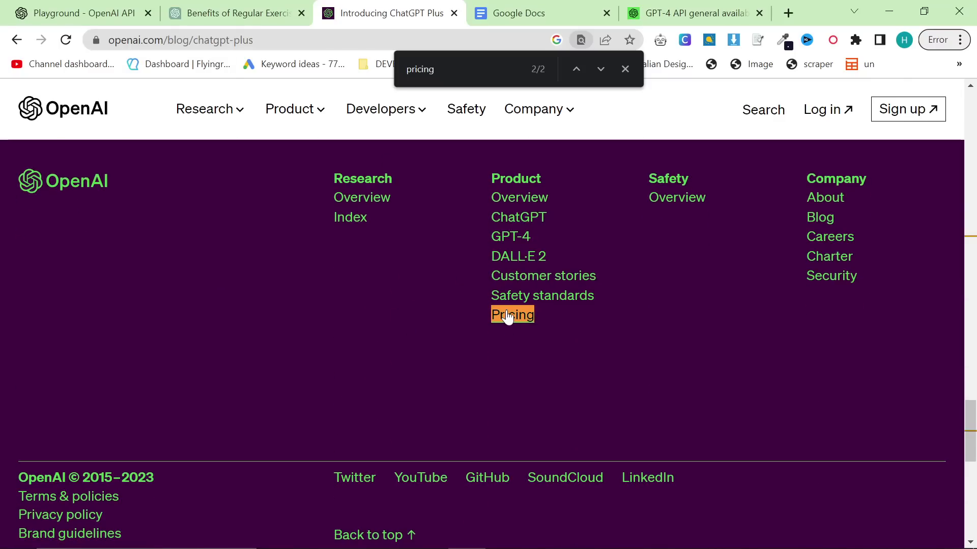
{"action": "left_click", "coordinate": [507, 315]}
{"action": "scroll", "coordinate": [512, 347], "scroll_direction": "down", "scroll_amount": 10}
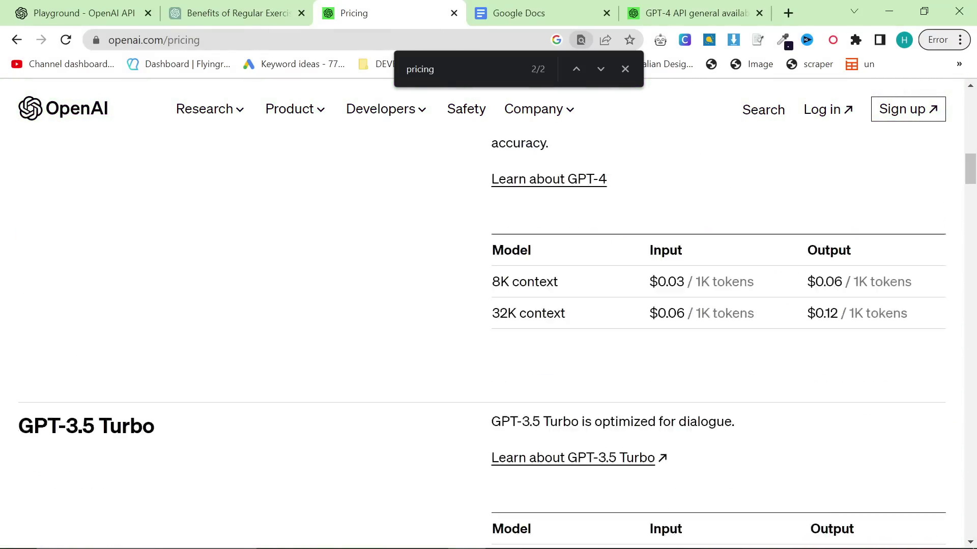
{"action": "scroll", "coordinate": [512, 349], "scroll_direction": "down", "scroll_amount": 20}
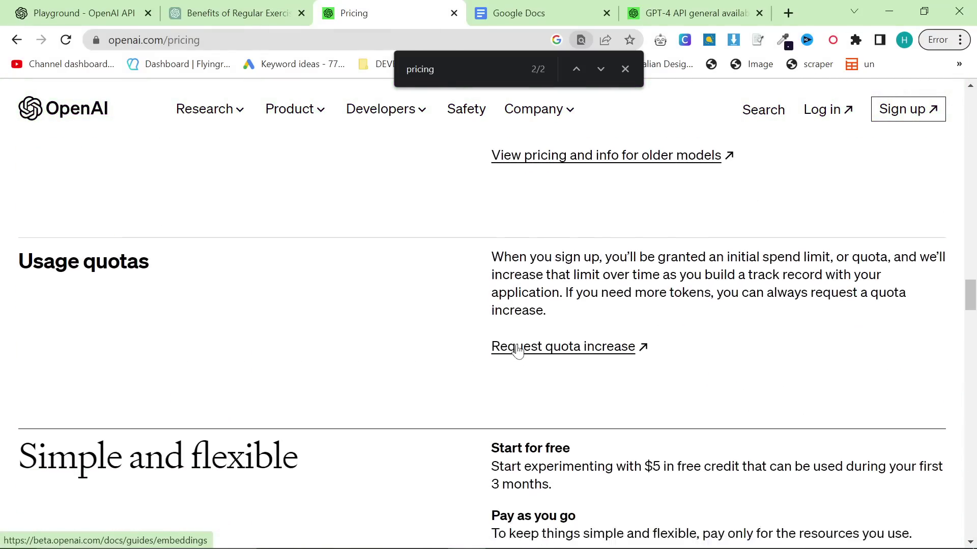
Mark the ChatGPT Plus $20/month price, then return to the gpt-4 HTML article in the Playground.
{"action": "scroll", "coordinate": [517, 351], "scroll_direction": "up", "scroll_amount": 20}
{"action": "key", "text": "ctrl+shift+Tab"}
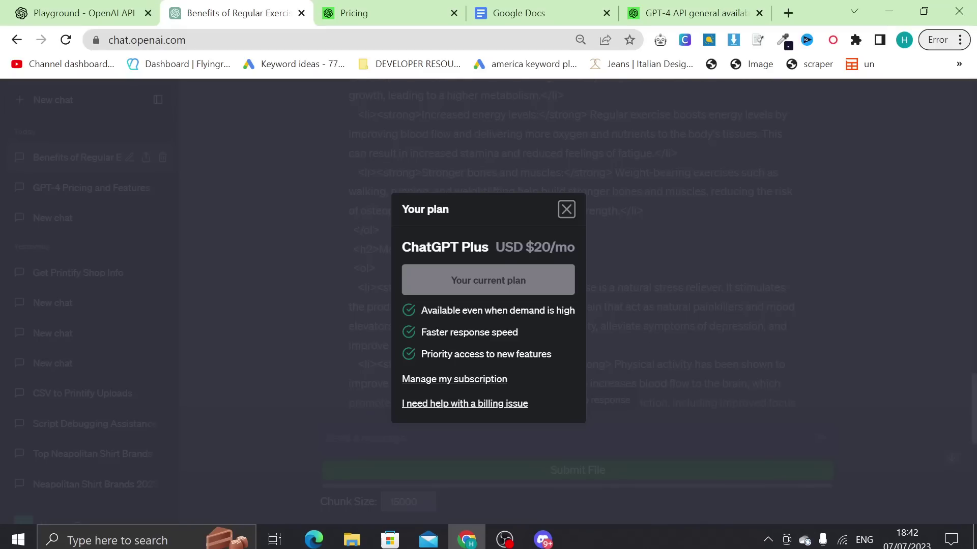
{"action": "left_click_drag", "start_coordinate": [534, 247], "coordinate": [567, 247]}
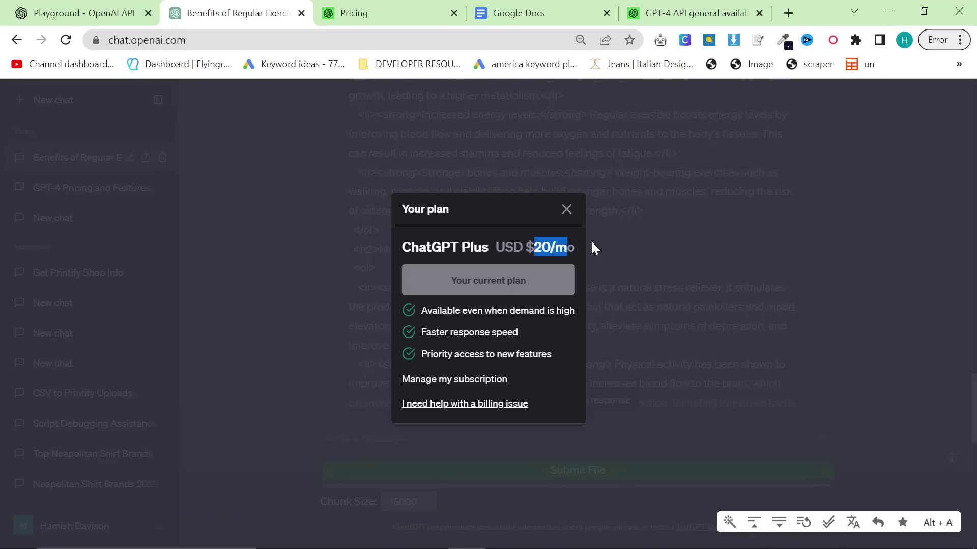
{"action": "key", "text": "ctrl+shift+Tab"}
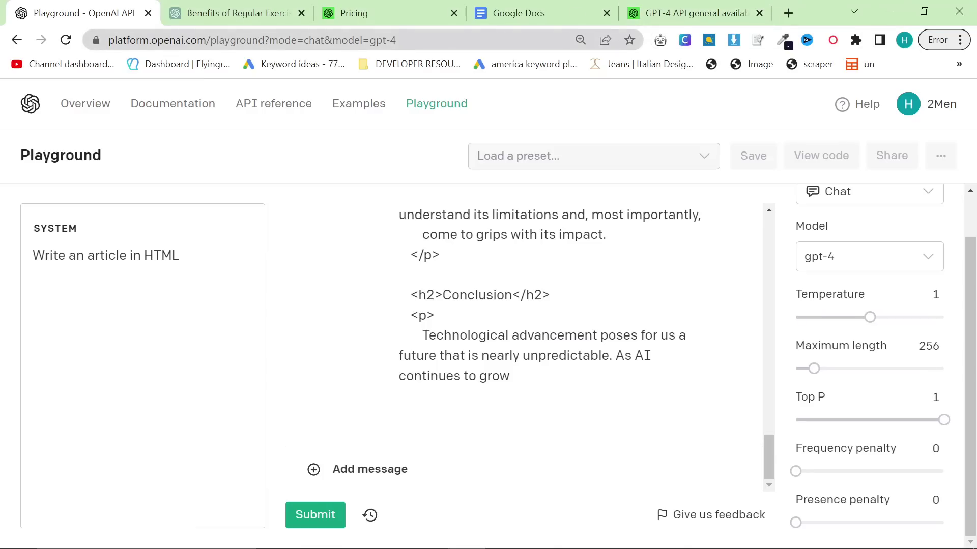
Open platform.openai.com/playground in a new tab, then reach it via an 'open ai playground' search.
{"action": "left_click", "coordinate": [788, 13]}
{"action": "type", "text": "platform"}
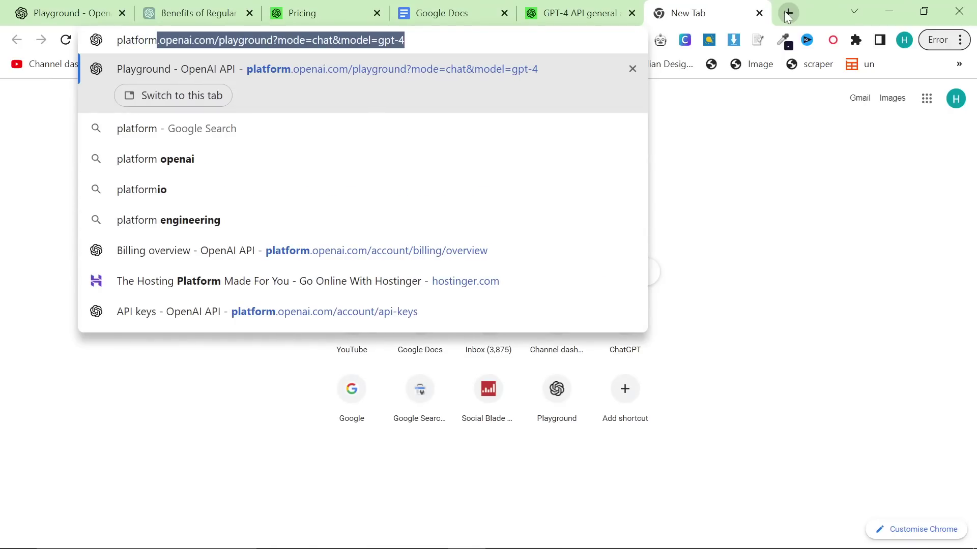
{"action": "type", "text": ".openai.c"}
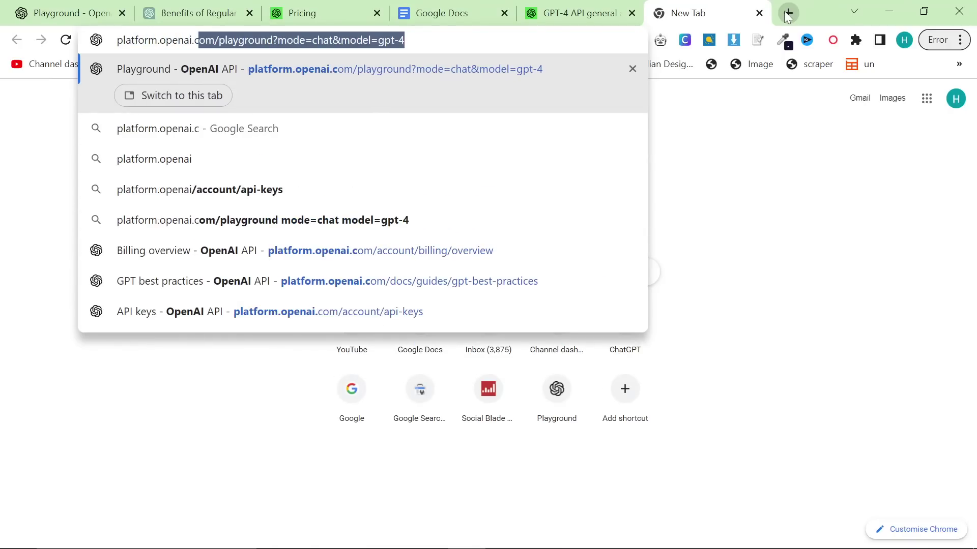
{"action": "type", "text": "om/playground"}
{"action": "key", "text": "Delete"}
{"action": "key", "text": "Return"}
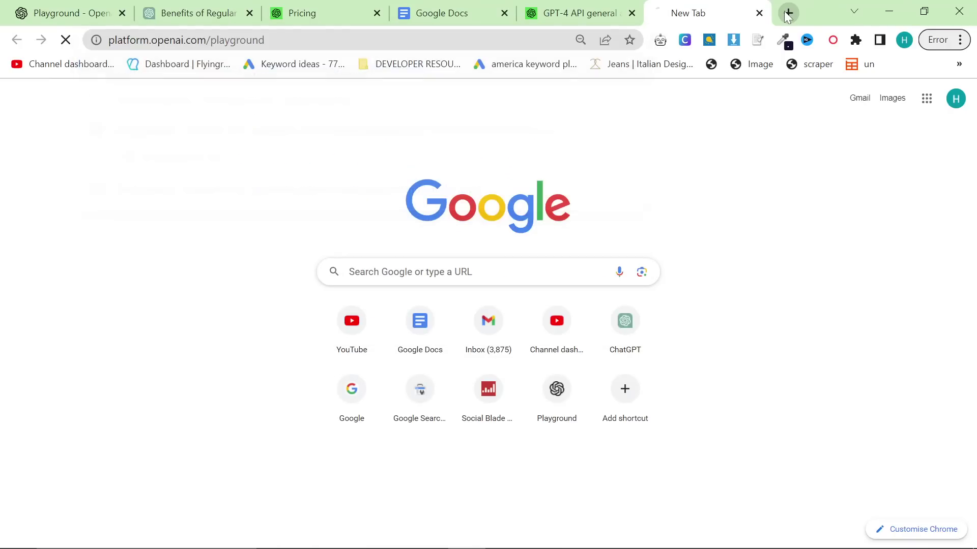
{"action": "key", "text": "ctrl+t"}
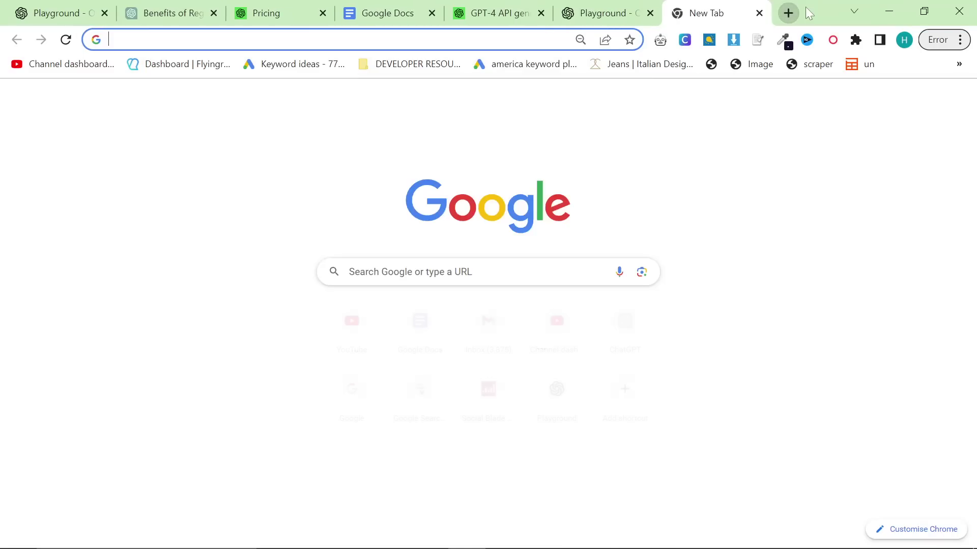
{"action": "type", "text": "open ai playground"}
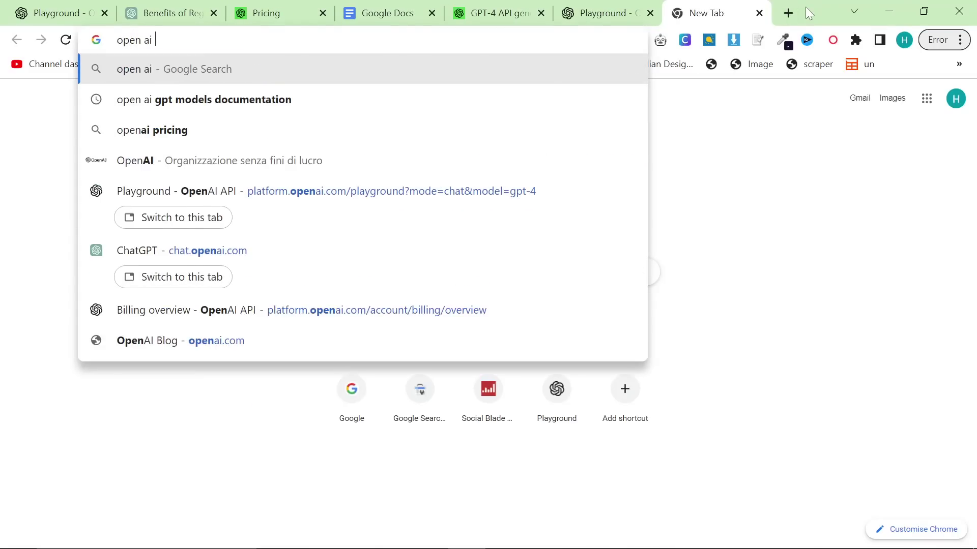
{"action": "key", "text": "Return"}
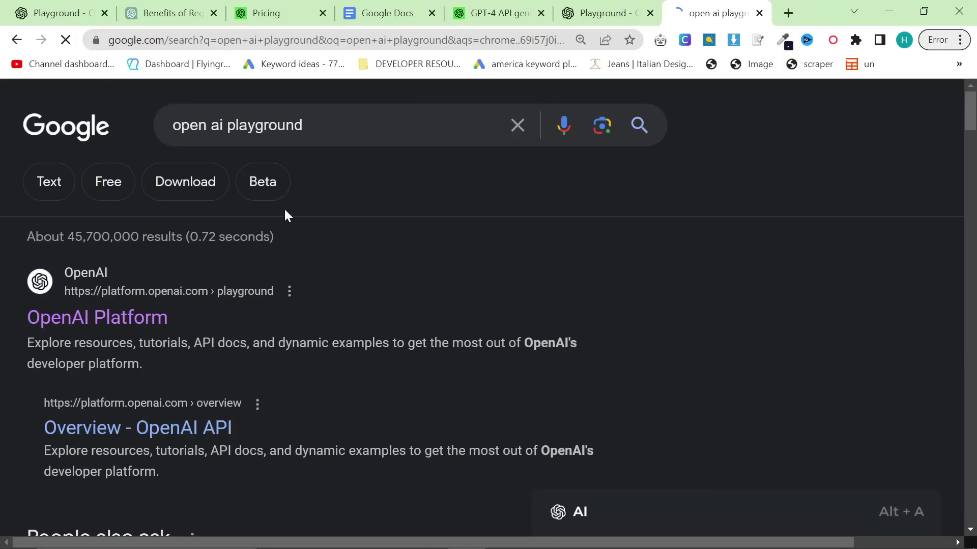
{"action": "left_click", "coordinate": [122, 318]}
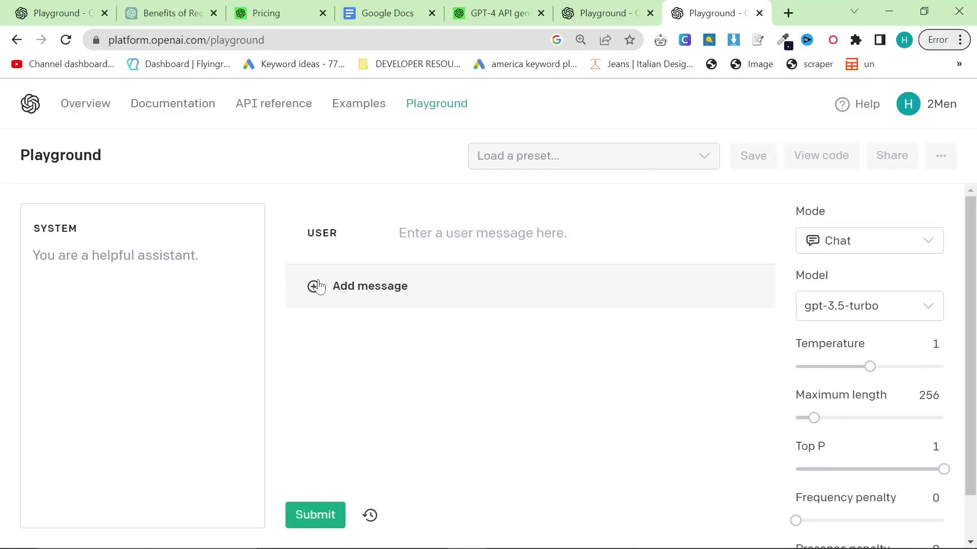
Go through Manage account to the Rate limits page and scroll its per-model RPM/TPM table.
{"action": "left_click", "coordinate": [929, 109]}
{"action": "left_click", "coordinate": [834, 216]}
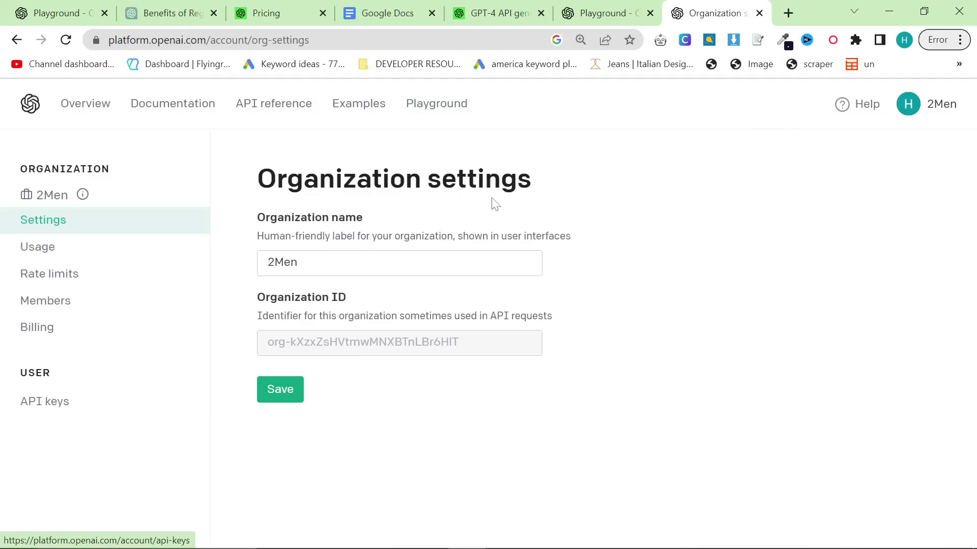
{"action": "left_click_drag", "start_coordinate": [266, 218], "coordinate": [591, 270]}
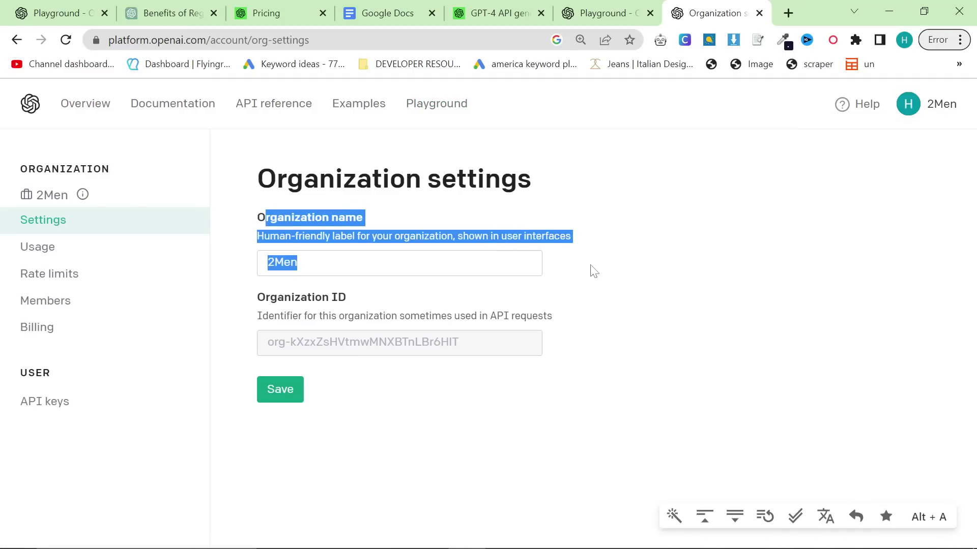
{"action": "left_click", "coordinate": [580, 285]}
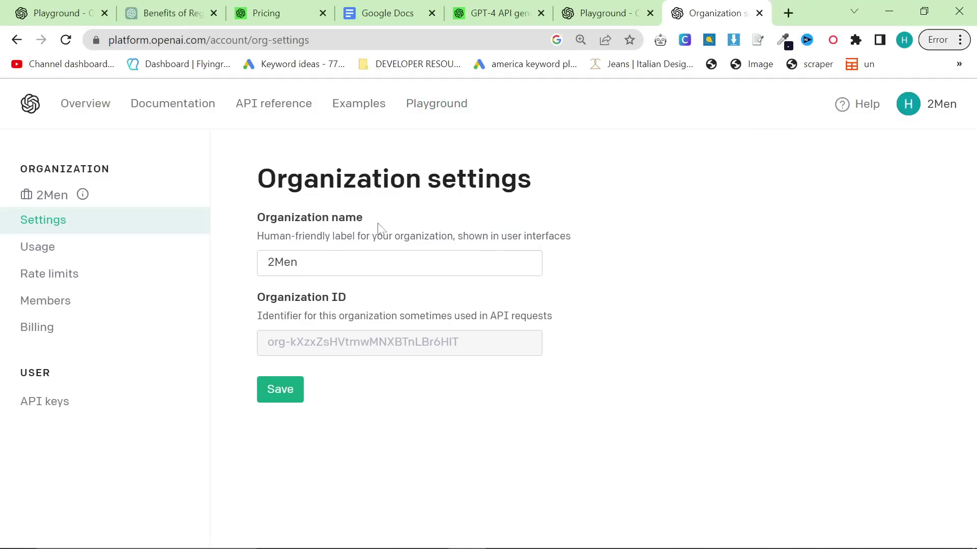
{"action": "left_click_drag", "start_coordinate": [299, 220], "coordinate": [493, 224]}
{"action": "left_click", "coordinate": [517, 218]}
{"action": "left_click", "coordinate": [118, 275]}
{"action": "scroll", "coordinate": [436, 372], "scroll_direction": "down", "scroll_amount": 3}
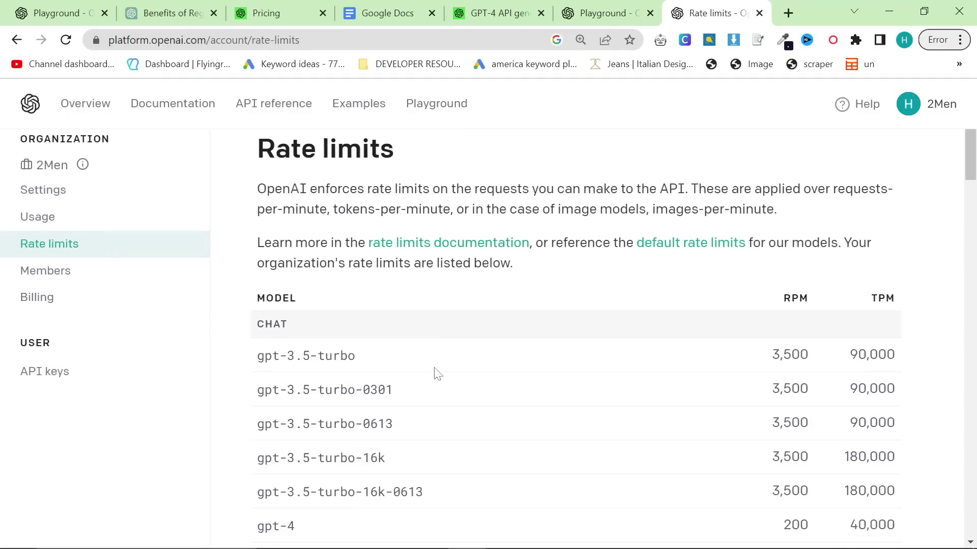
{"action": "scroll", "coordinate": [469, 394], "scroll_direction": "down", "scroll_amount": 20}
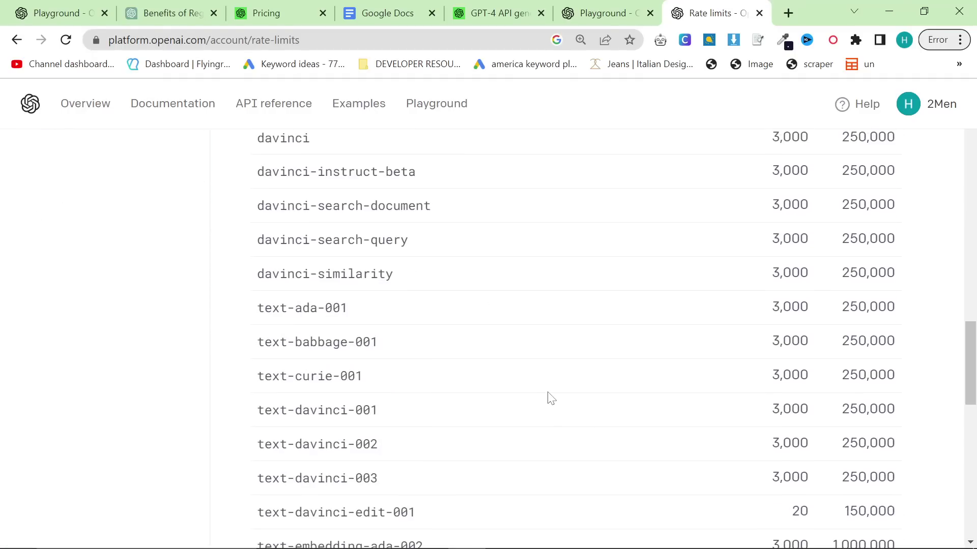
{"action": "scroll", "coordinate": [560, 422], "scroll_direction": "up", "scroll_amount": 20}
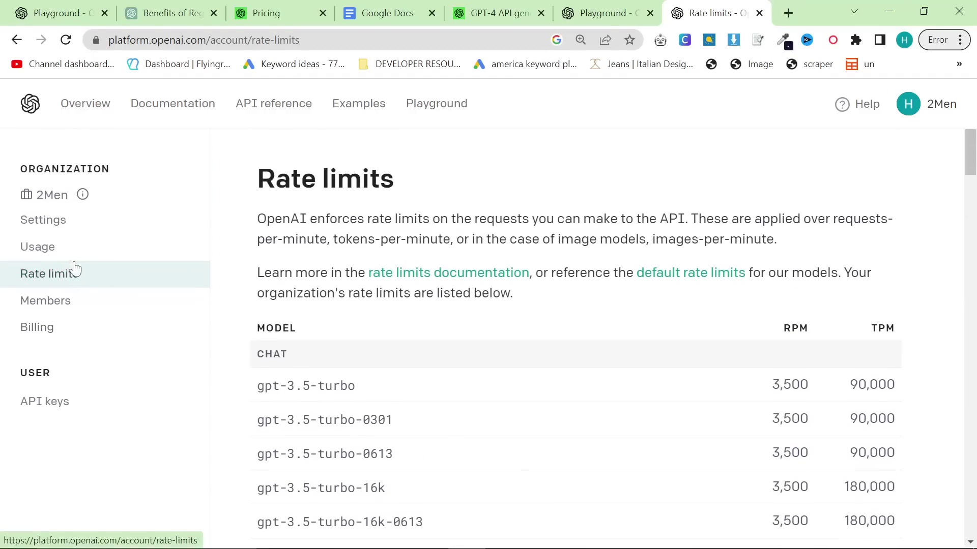
Go from the API usage page through billing to the monthly usage limits settings.
{"action": "left_click", "coordinate": [71, 259]}
{"action": "scroll", "coordinate": [447, 393], "scroll_direction": "down", "scroll_amount": 8}
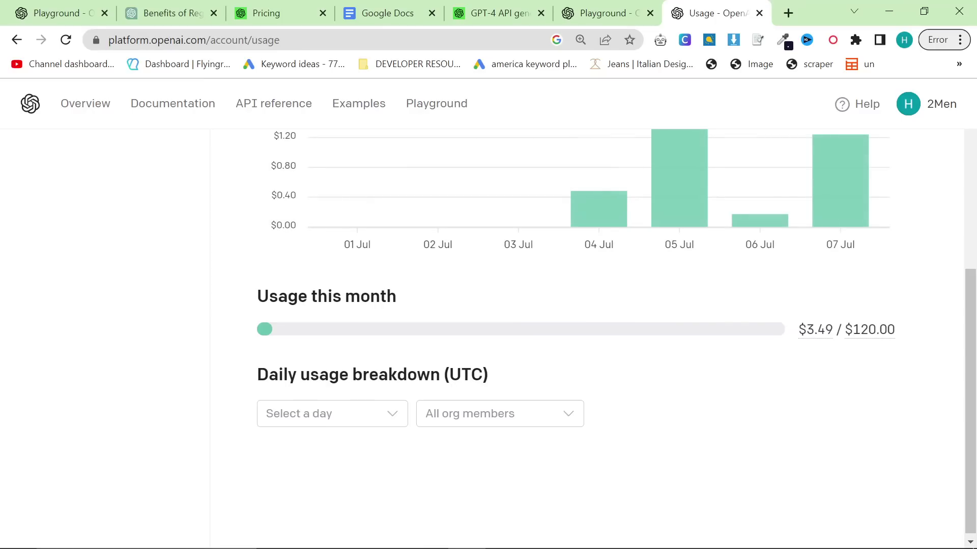
{"action": "left_click", "coordinate": [109, 291]}
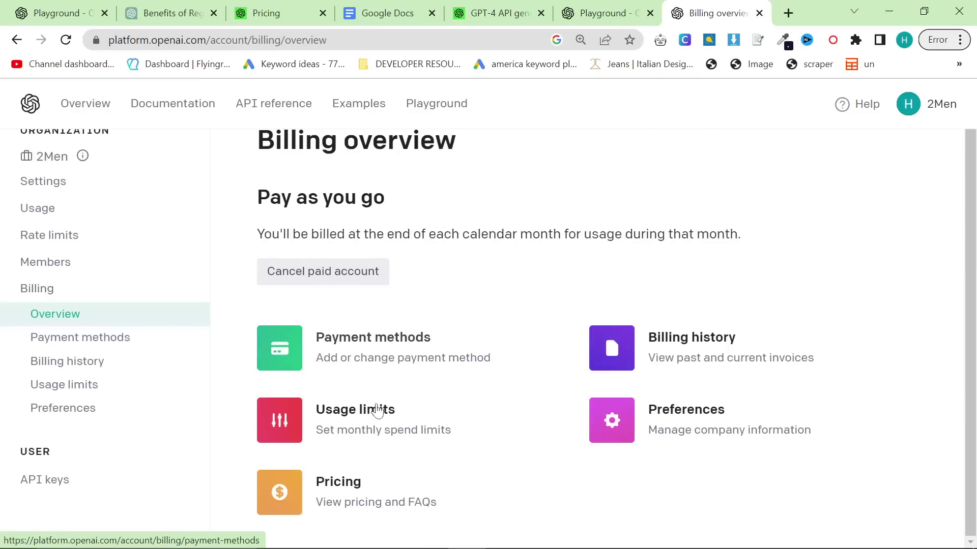
{"action": "left_click", "coordinate": [356, 413]}
{"action": "scroll", "coordinate": [440, 415], "scroll_direction": "down", "scroll_amount": 2}
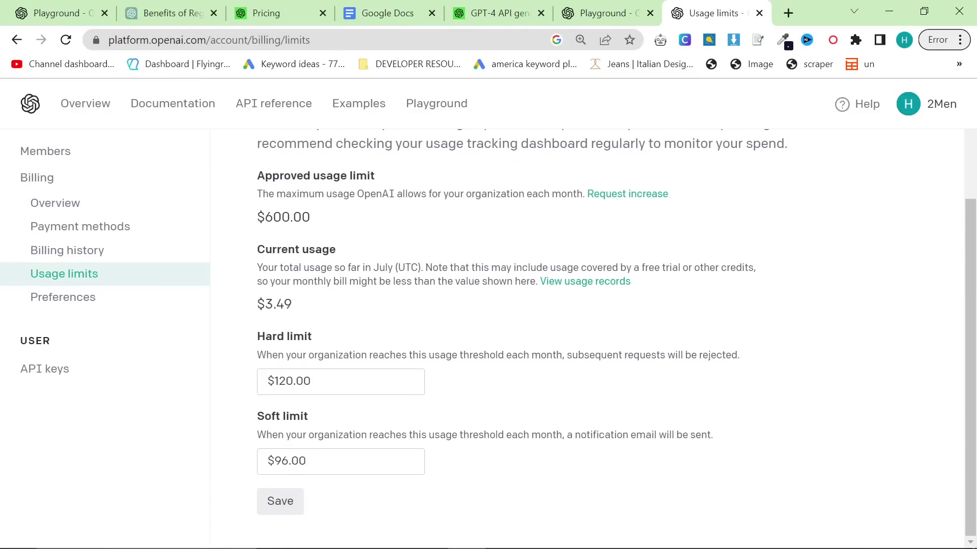
Set the hard usage limit to $120.00 and save the limits.
{"action": "left_click_drag", "start_coordinate": [316, 381], "coordinate": [233, 377]}
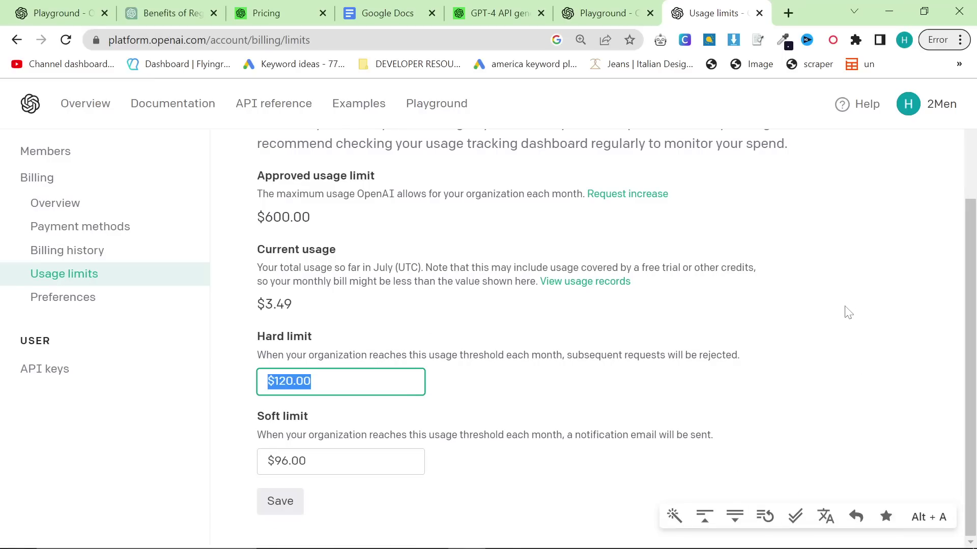
{"action": "key", "text": "BackSpace"}
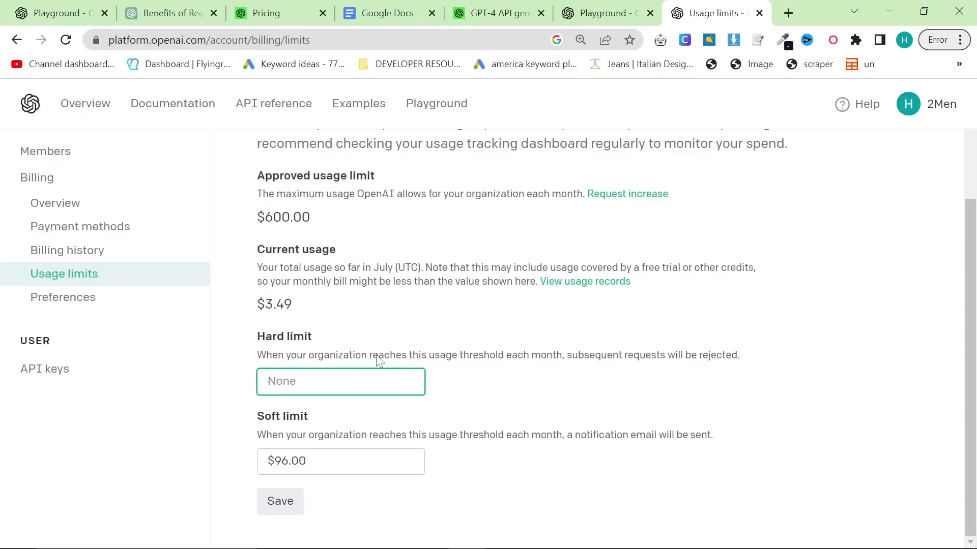
{"action": "type", "text": "120"}
{"action": "key", "text": "Tab"}
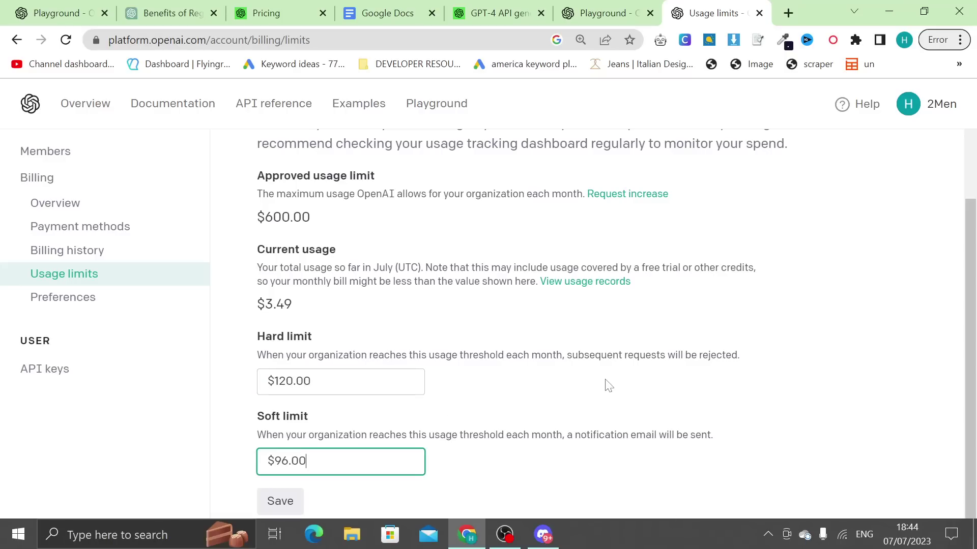
{"action": "left_click", "coordinate": [281, 504]}
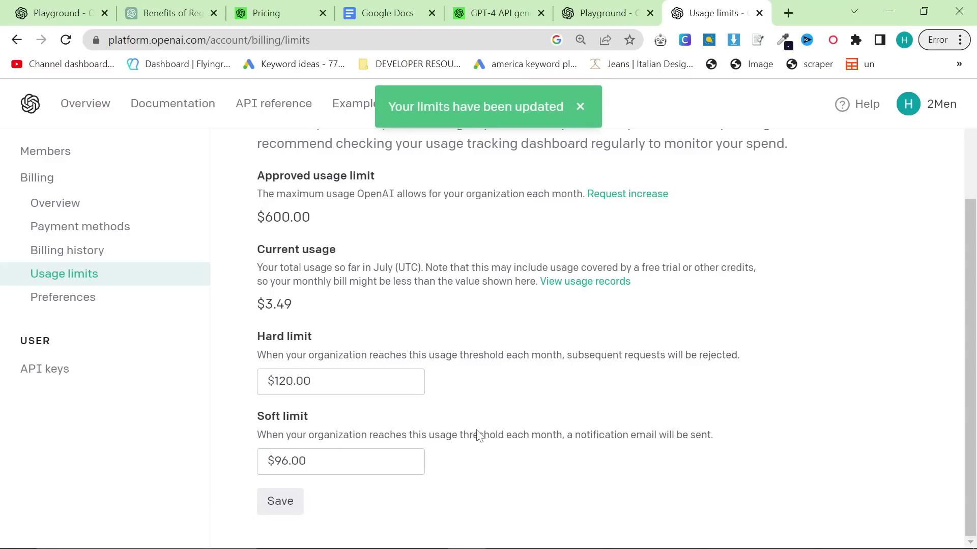
Highlight the Soft limit heading and its explanation to read them.
{"action": "left_click_drag", "start_coordinate": [243, 416], "coordinate": [728, 441]}
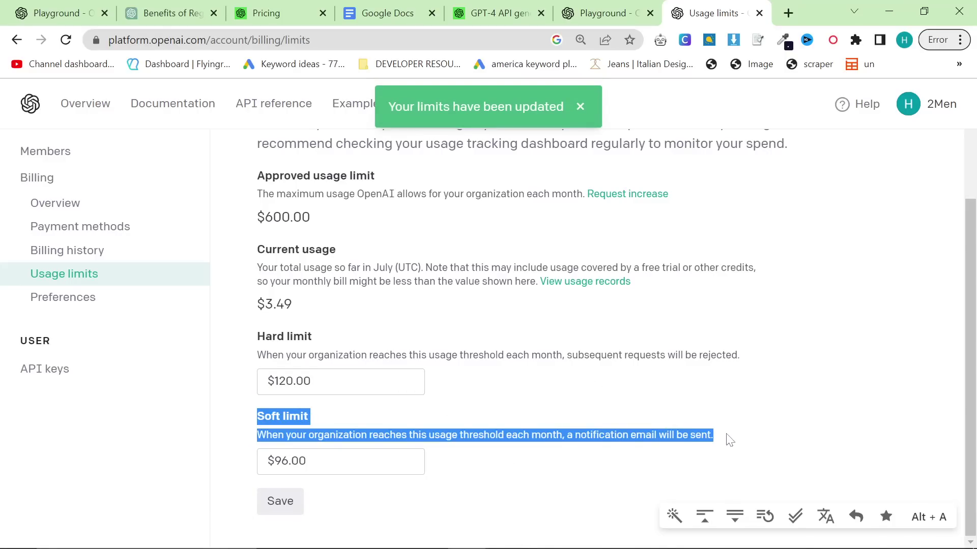
{"action": "left_click", "coordinate": [731, 436]}
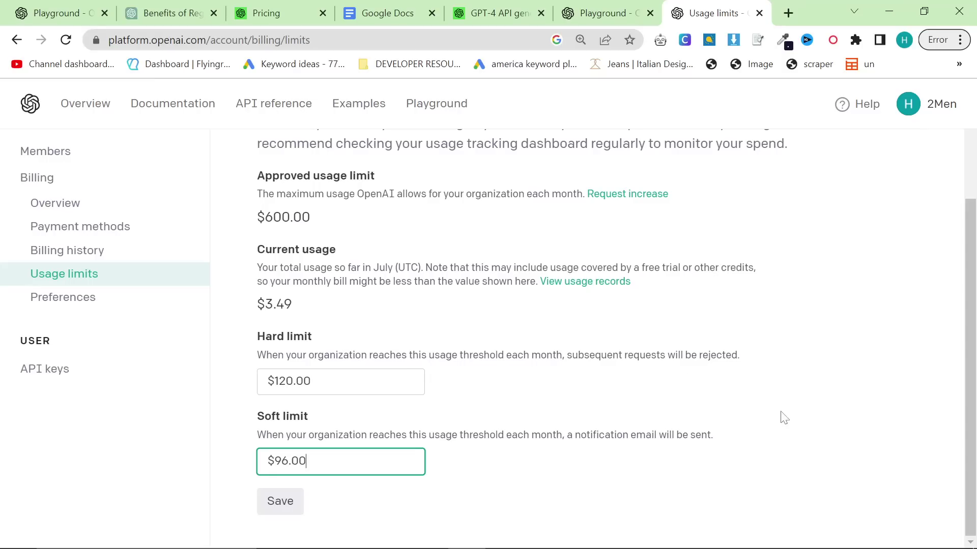
{"action": "left_click_drag", "start_coordinate": [746, 437], "coordinate": [234, 422]}
{"action": "left_click", "coordinate": [403, 419]}
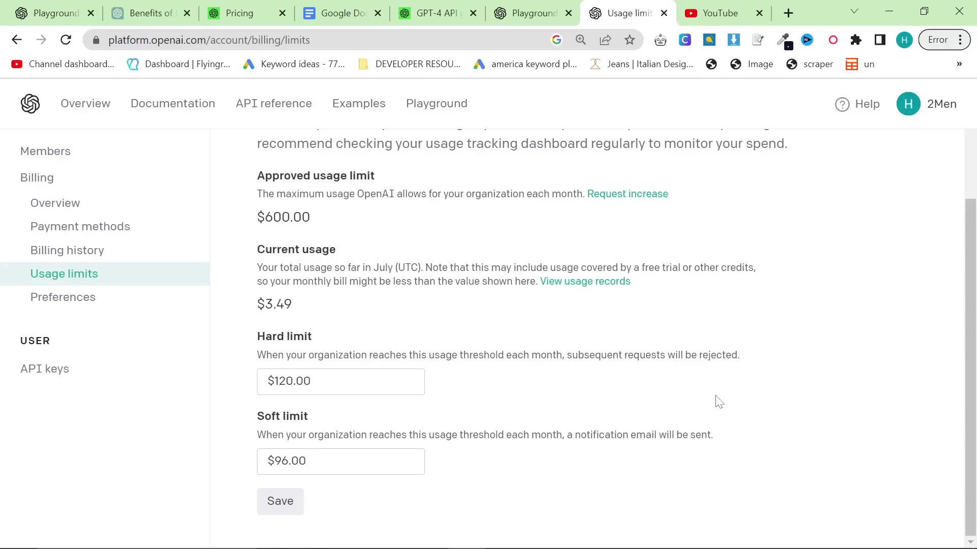
Check the billing history, then go to the API usage page.
{"action": "left_click", "coordinate": [97, 254]}
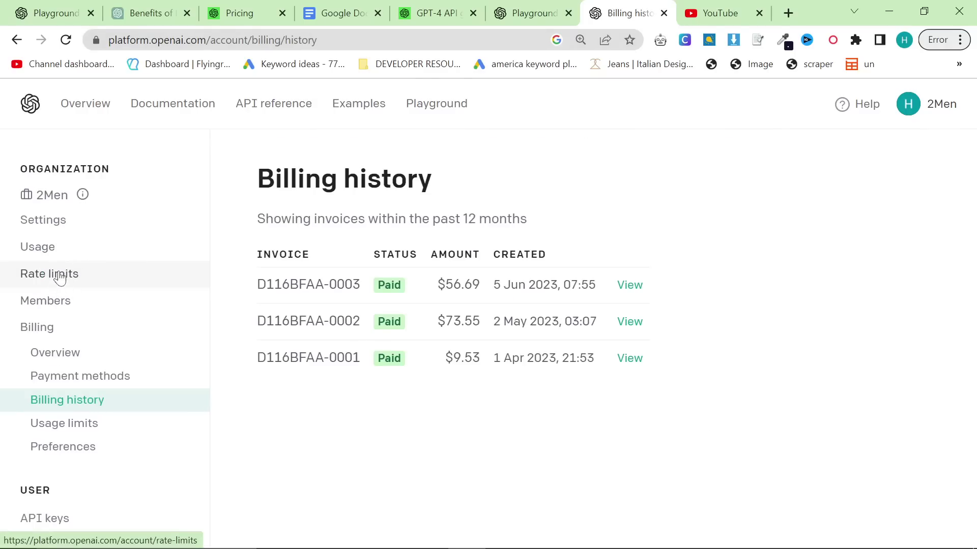
{"action": "left_click", "coordinate": [53, 249]}
{"action": "scroll", "coordinate": [285, 279], "scroll_direction": "down", "scroll_amount": 1}
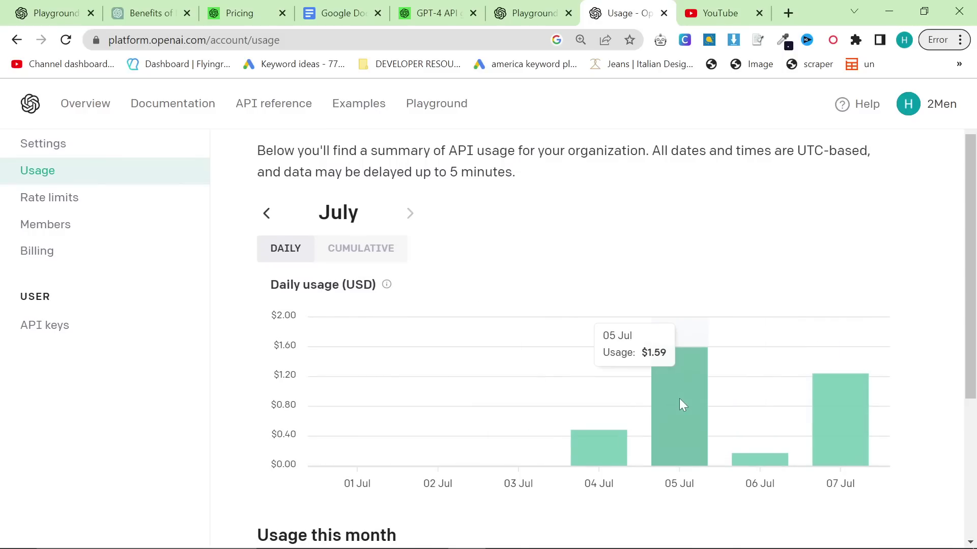
{"action": "mouse_move", "coordinate": [865, 446]}
{"action": "scroll", "coordinate": [841, 443], "scroll_direction": "down", "scroll_amount": 1}
{"action": "scroll", "coordinate": [284, 270], "scroll_direction": "up", "scroll_amount": 3}
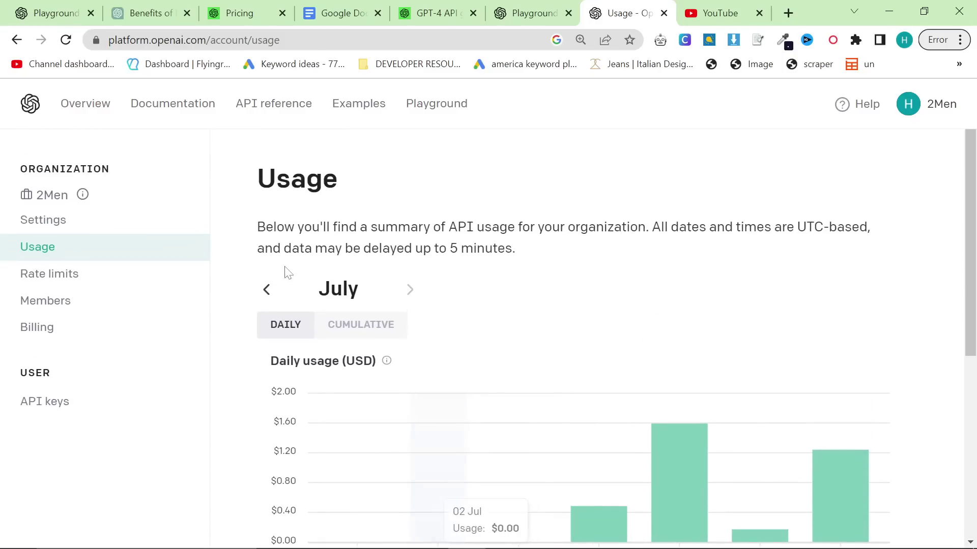
Step the daily usage chart back through June and May to April.
{"action": "left_click", "coordinate": [266, 289]}
{"action": "scroll", "coordinate": [615, 386], "scroll_direction": "down", "scroll_amount": 1}
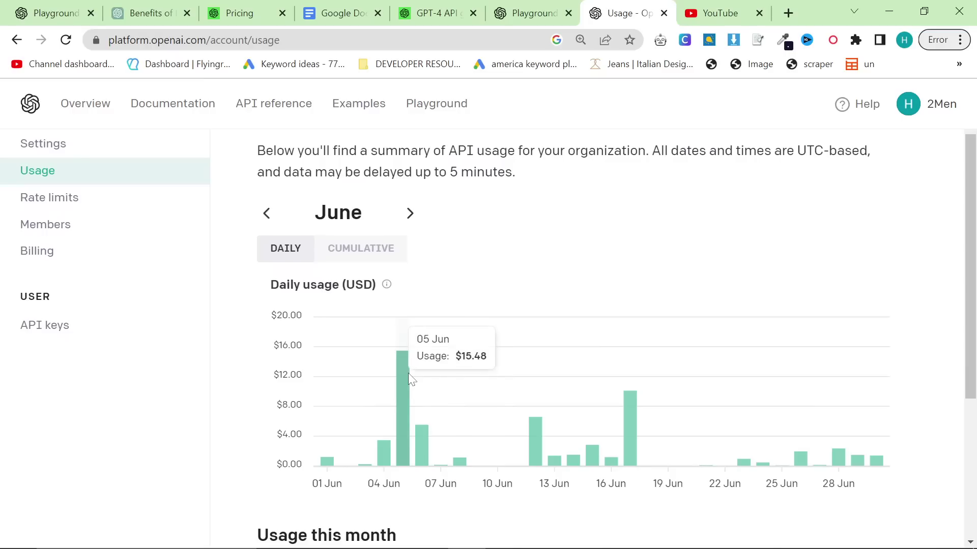
{"action": "left_click", "coordinate": [268, 218]}
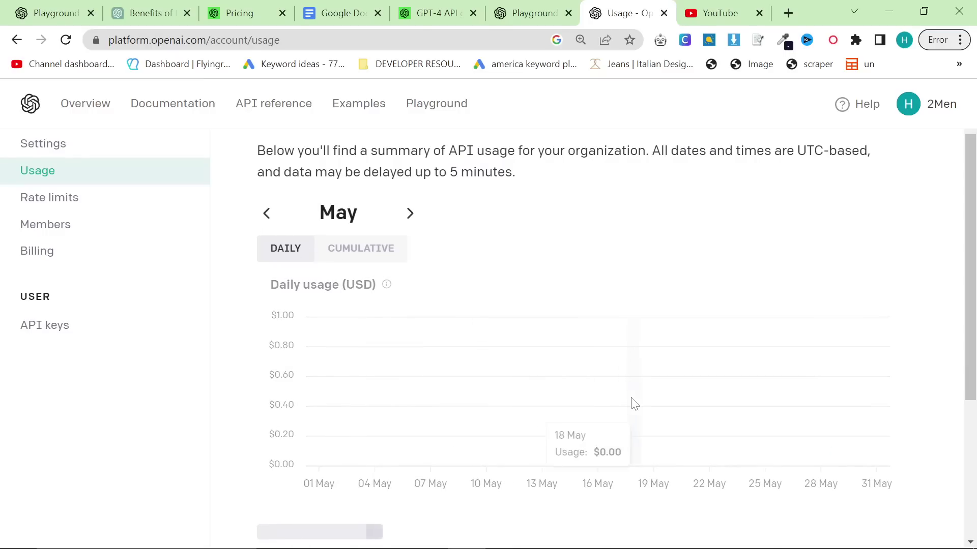
{"action": "left_click", "coordinate": [266, 213]}
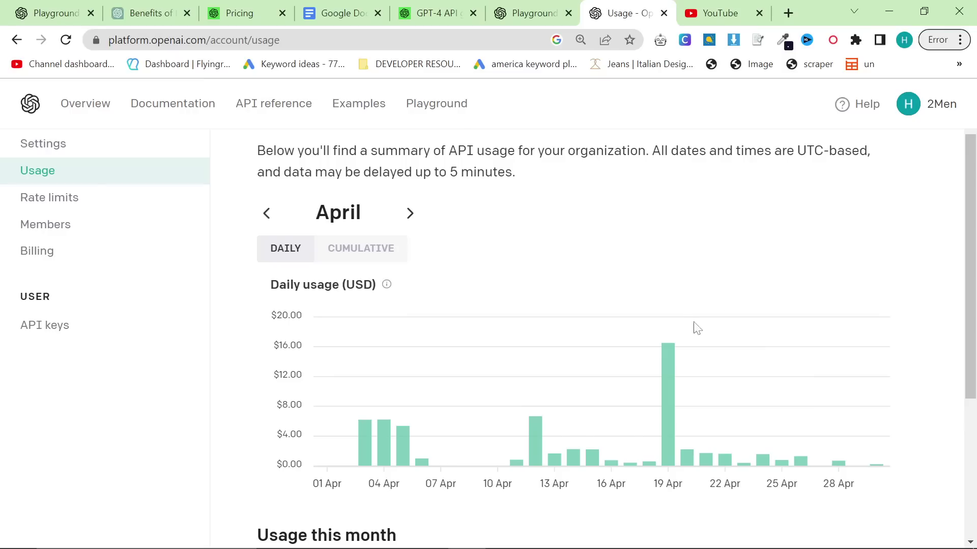
{"action": "scroll", "coordinate": [668, 361], "scroll_direction": "down", "scroll_amount": 5}
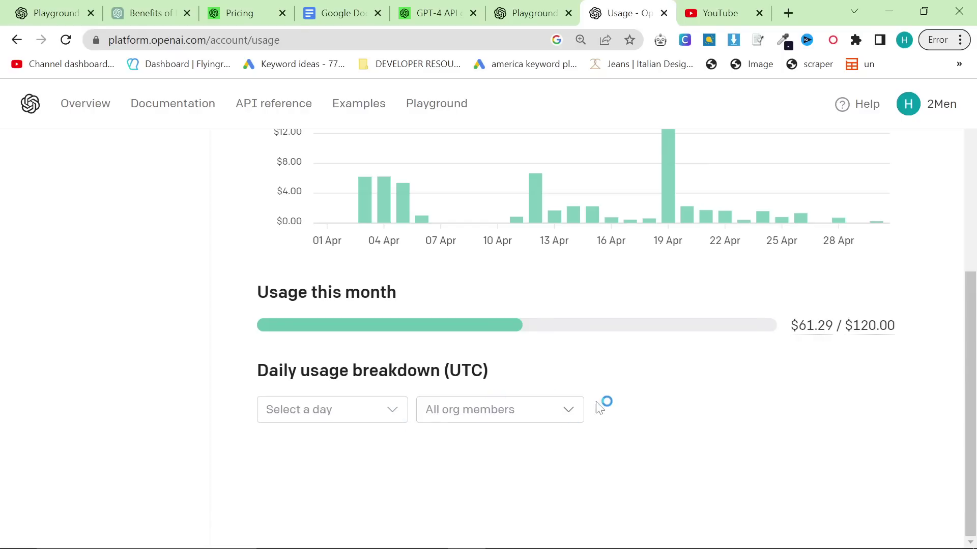
{"action": "scroll", "coordinate": [420, 407], "scroll_direction": "up", "scroll_amount": 5}
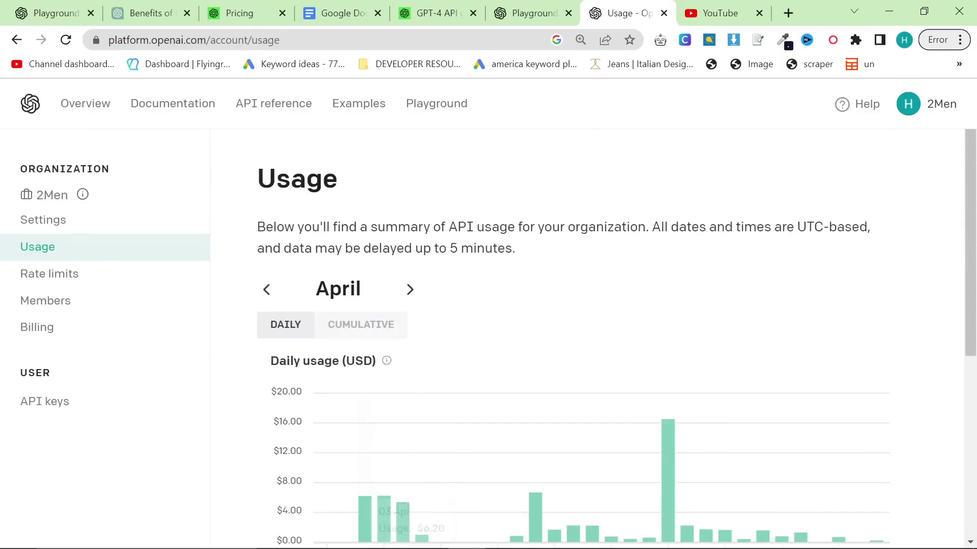
Bring the usage chart forward to July and break down usage for 7 July 2023.
{"action": "left_click", "coordinate": [410, 289]}
{"action": "double_click", "coordinate": [410, 290]}
{"action": "scroll", "coordinate": [516, 344], "scroll_direction": "down", "scroll_amount": 6}
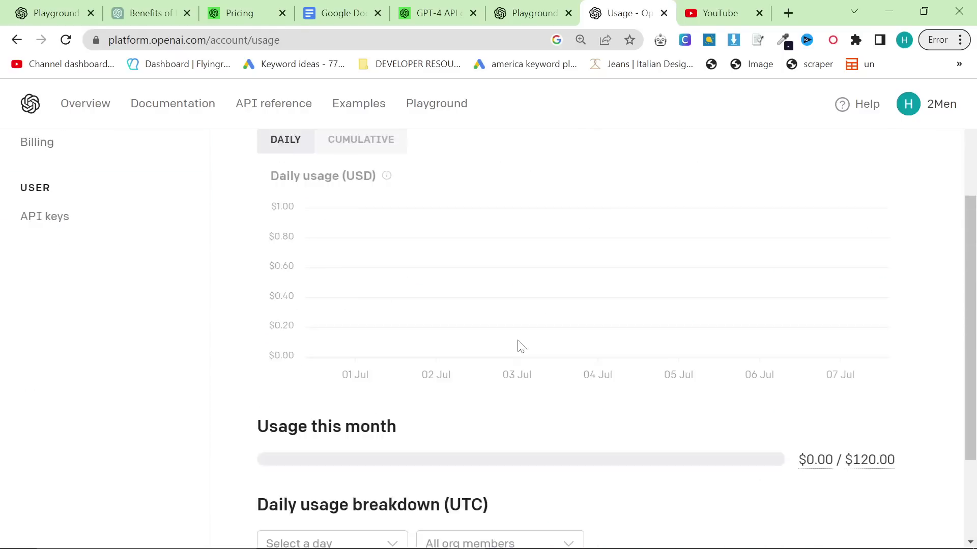
{"action": "left_click", "coordinate": [375, 418]}
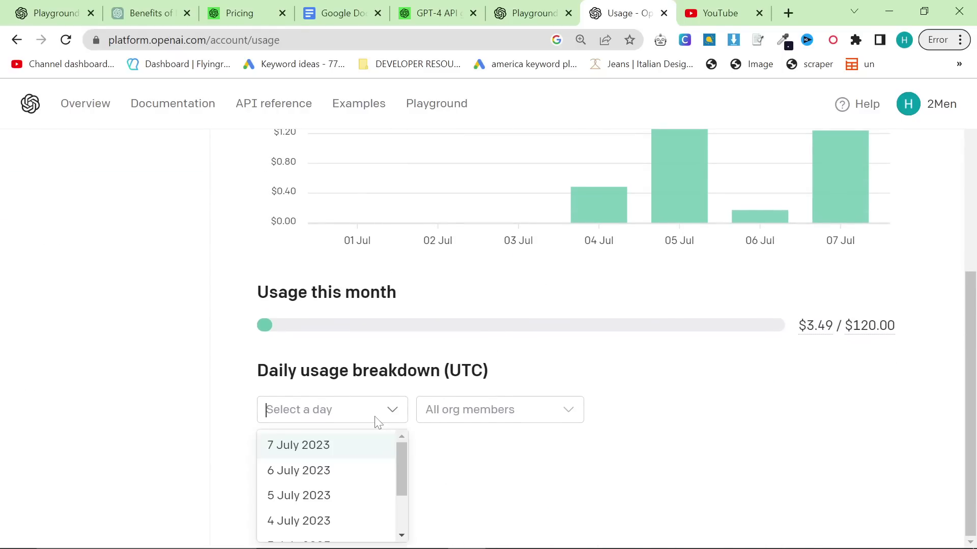
{"action": "left_click", "coordinate": [356, 445]}
{"action": "scroll", "coordinate": [660, 460], "scroll_direction": "down", "scroll_amount": 1}
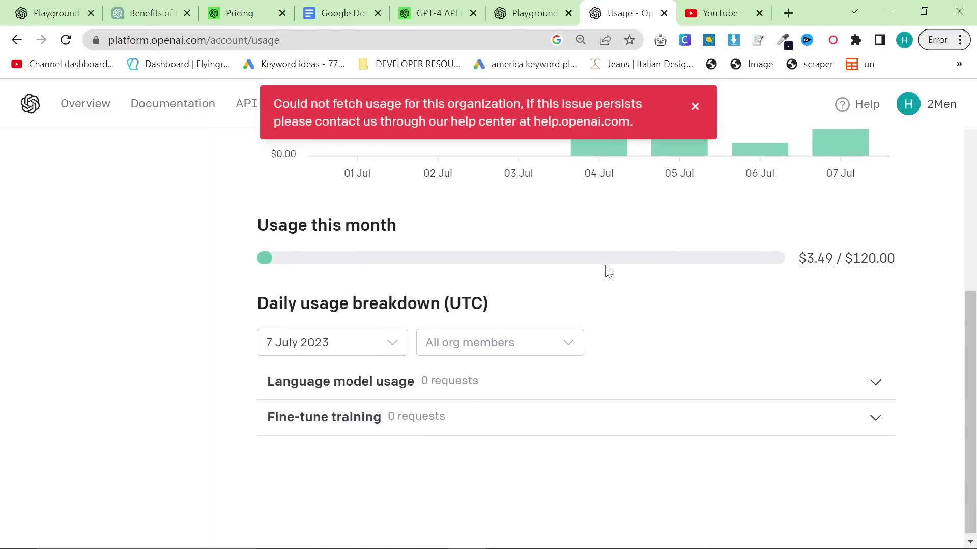
Filter the daily breakdown to a single org member and highlight the page description.
{"action": "left_click", "coordinate": [522, 367]}
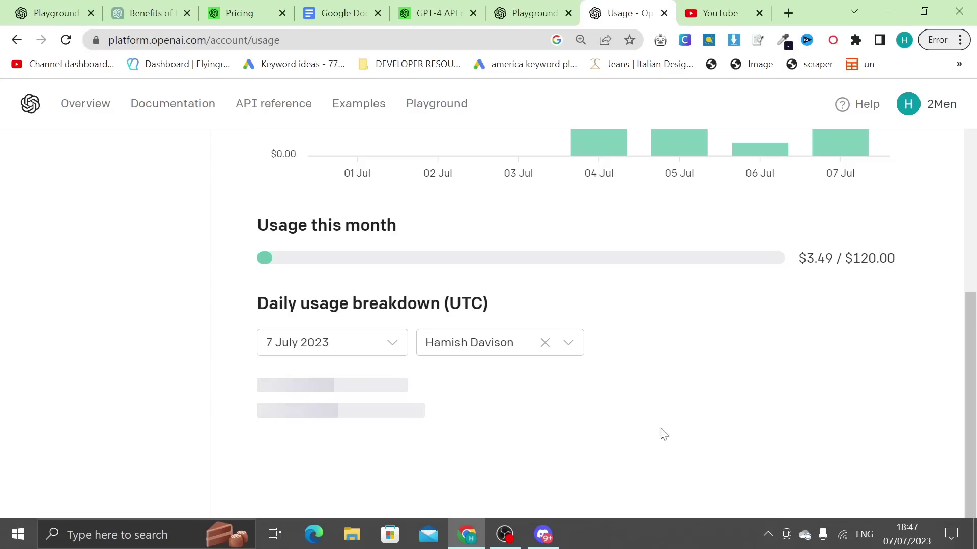
{"action": "scroll", "coordinate": [621, 421], "scroll_direction": "up", "scroll_amount": 7}
{"action": "scroll", "coordinate": [633, 420], "scroll_direction": "down", "scroll_amount": 3}
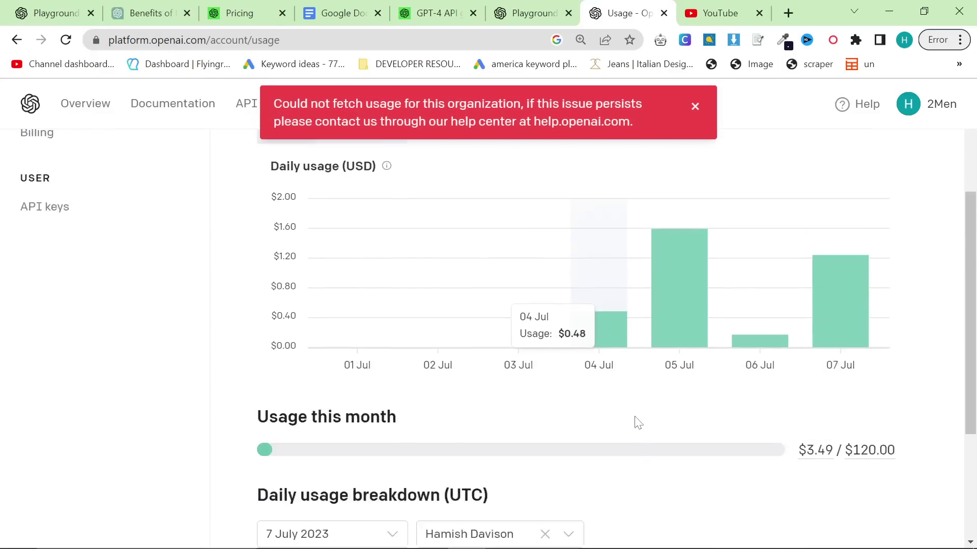
{"action": "scroll", "coordinate": [638, 423], "scroll_direction": "down", "scroll_amount": 4}
{"action": "scroll", "coordinate": [639, 390], "scroll_direction": "up", "scroll_amount": 6}
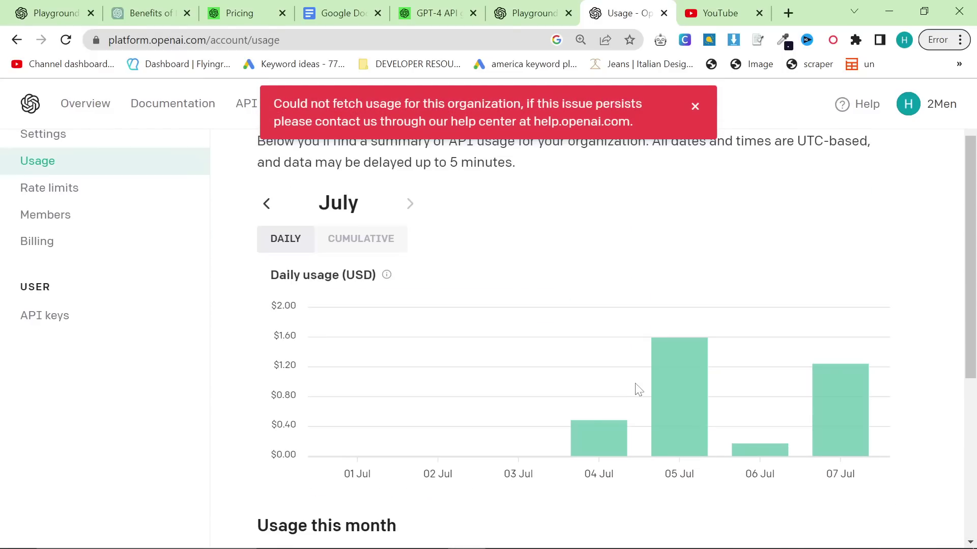
{"action": "scroll", "coordinate": [639, 390], "scroll_direction": "up", "scroll_amount": 2}
{"action": "left_click_drag", "start_coordinate": [257, 227], "coordinate": [708, 227]}
{"action": "left_click", "coordinate": [642, 220]}
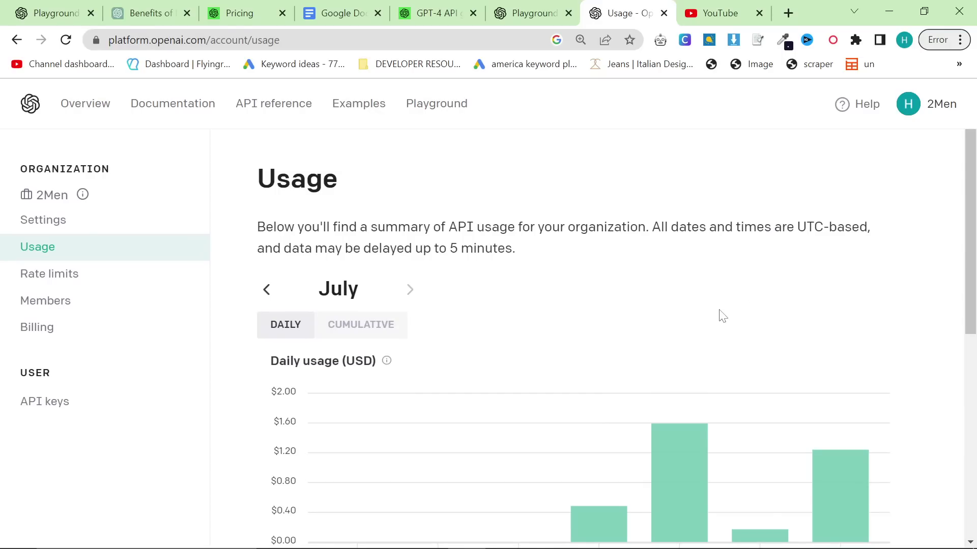
Close the usage page and set the Playground to Chat mode with the gpt-4 model.
{"action": "left_click", "coordinate": [531, 12]}
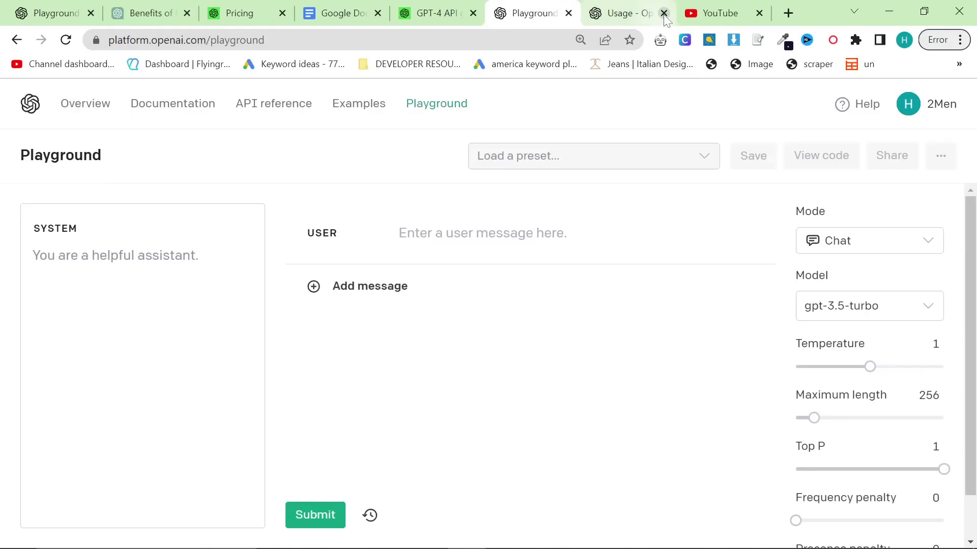
{"action": "left_click", "coordinate": [664, 13]}
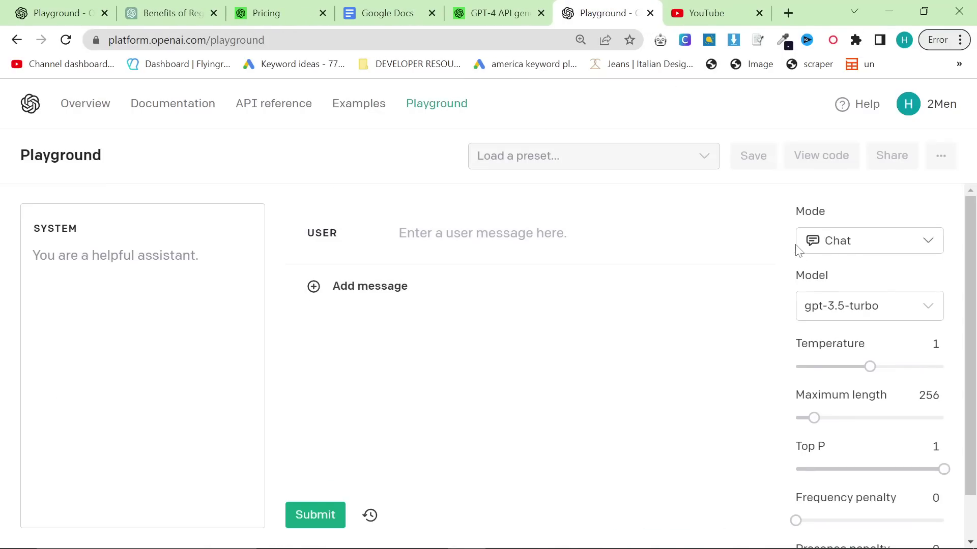
{"action": "left_click", "coordinate": [847, 242]}
{"action": "left_click", "coordinate": [844, 286]}
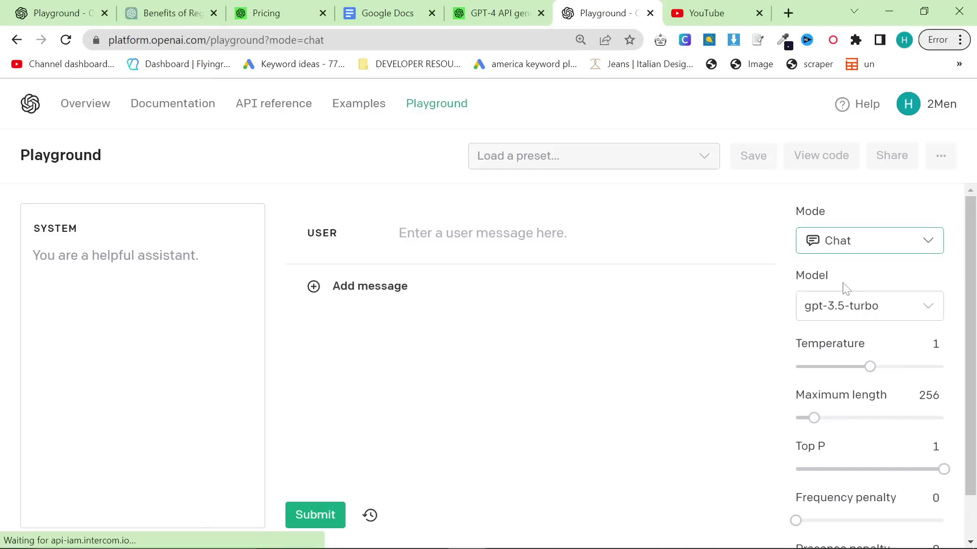
{"action": "left_click", "coordinate": [864, 312]}
{"action": "left_click", "coordinate": [809, 377]}
{"action": "left_click", "coordinate": [724, 233]}
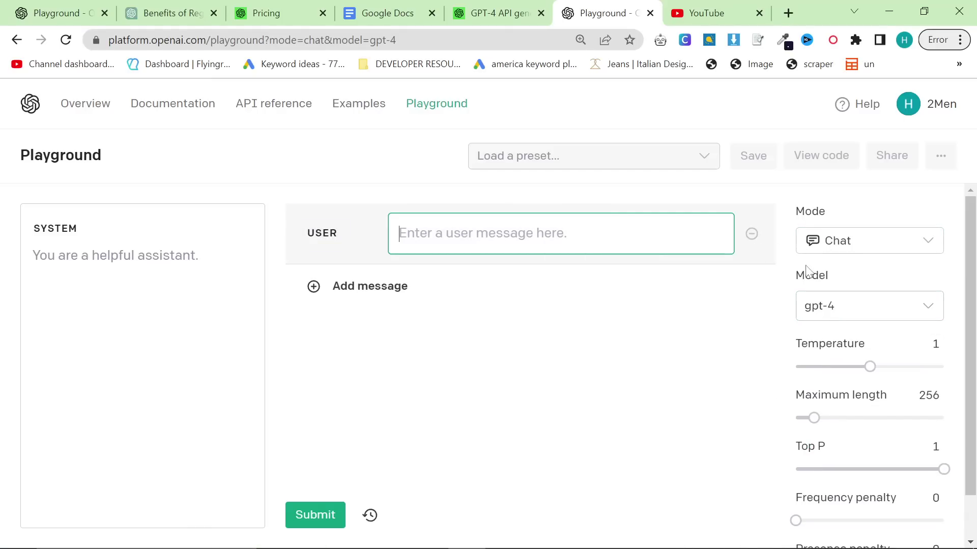
Set Temperature to 2 and Maximum length to 2048.
{"action": "scroll", "coordinate": [848, 410], "scroll_direction": "down", "scroll_amount": 1}
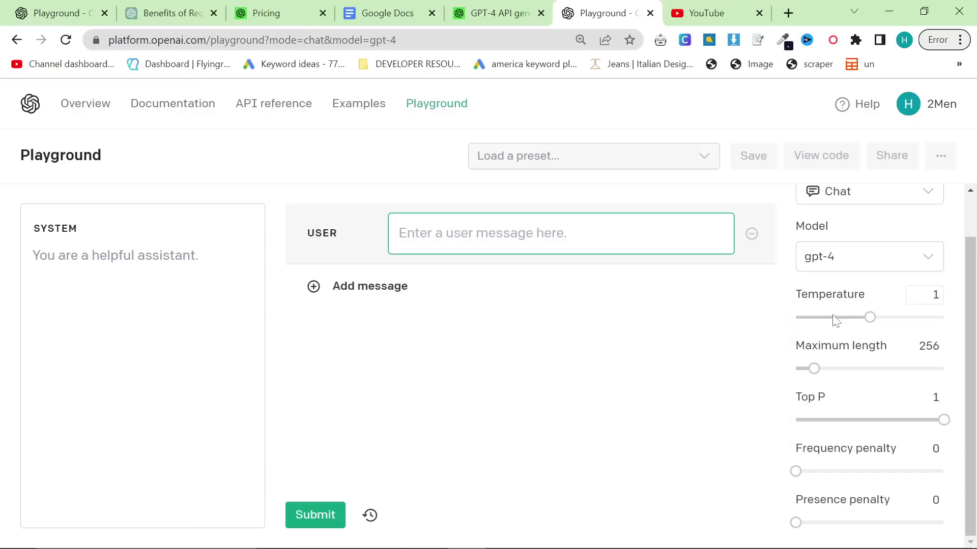
{"action": "left_click_drag", "start_coordinate": [868, 317], "coordinate": [835, 317]}
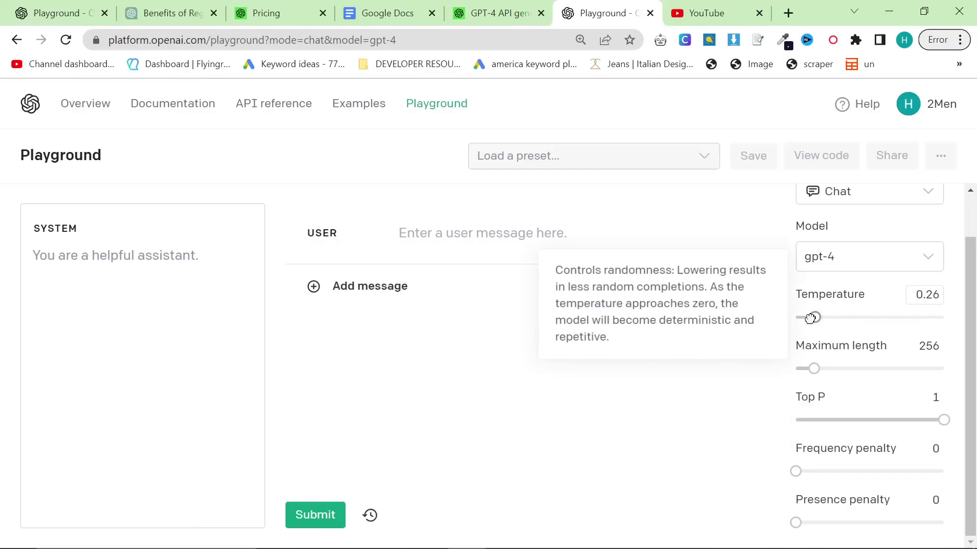
{"action": "left_click_drag", "start_coordinate": [810, 318], "coordinate": [809, 318]}
{"action": "left_click_drag", "start_coordinate": [814, 369], "coordinate": [963, 398]}
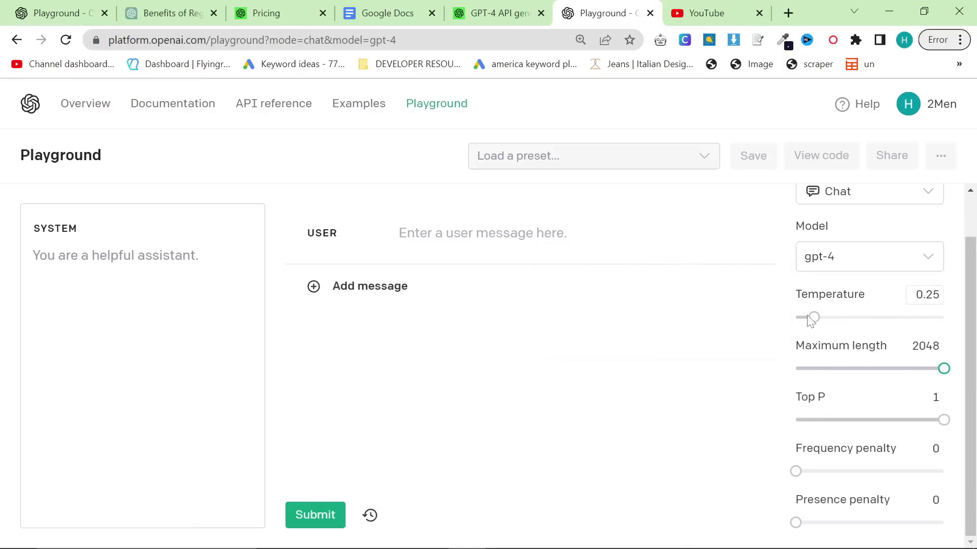
{"action": "left_click_drag", "start_coordinate": [813, 318], "coordinate": [947, 318]}
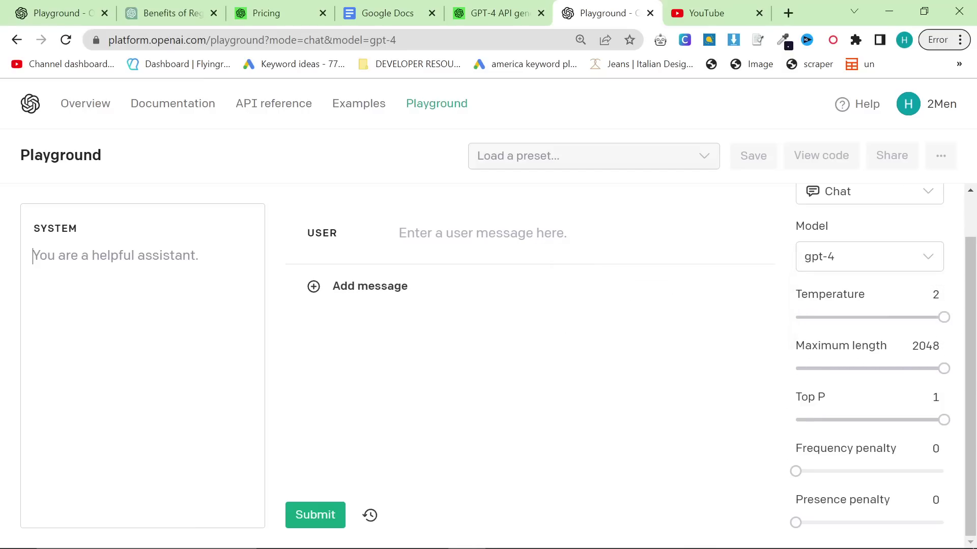
Submit the system prompt 'Write a poem' to gpt-4, getting garbled verse at temperature 2.
{"action": "type", "text": "Write a poem"}
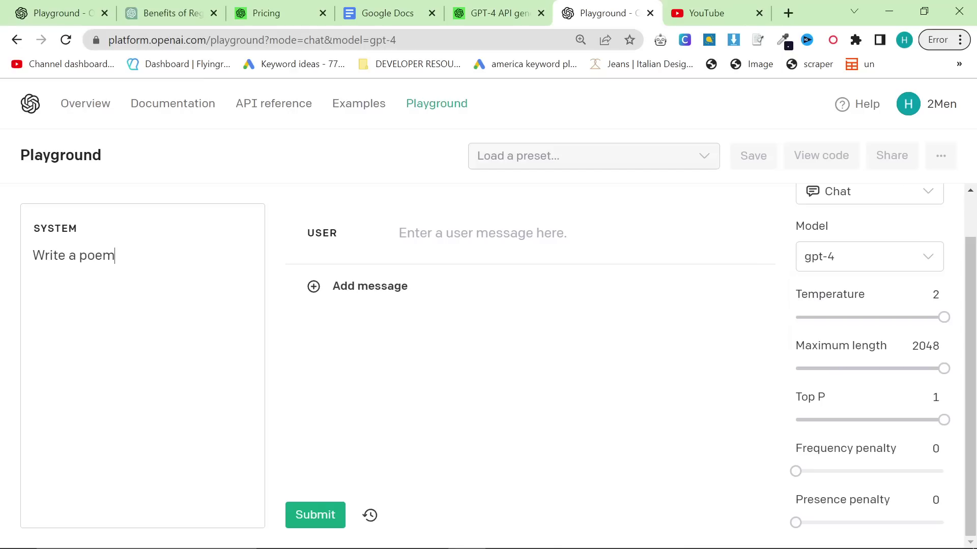
{"action": "left_click", "coordinate": [336, 516]}
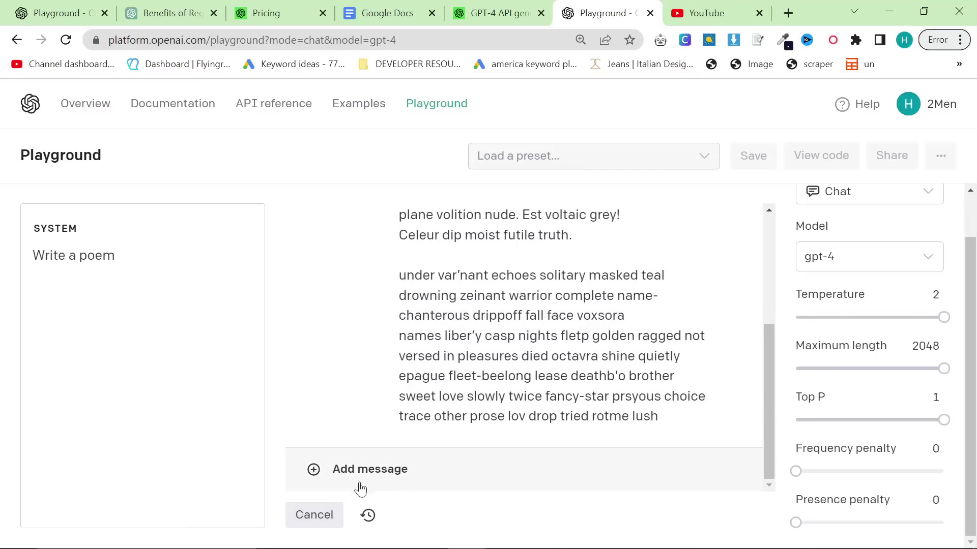
Regenerate the poem at temperature 0.29, then stop the generation.
{"action": "left_click_drag", "start_coordinate": [801, 295], "coordinate": [867, 295]}
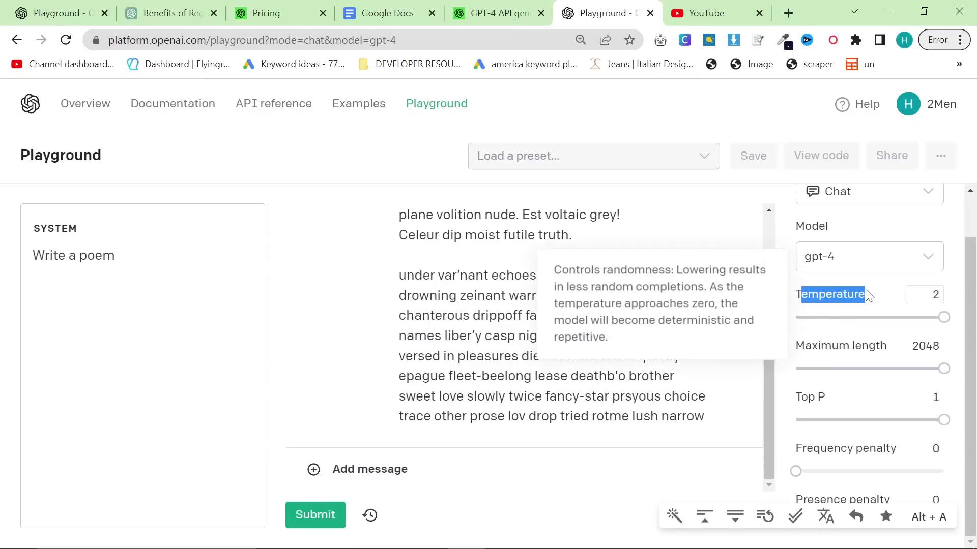
{"action": "left_click_drag", "start_coordinate": [938, 320], "coordinate": [817, 318]}
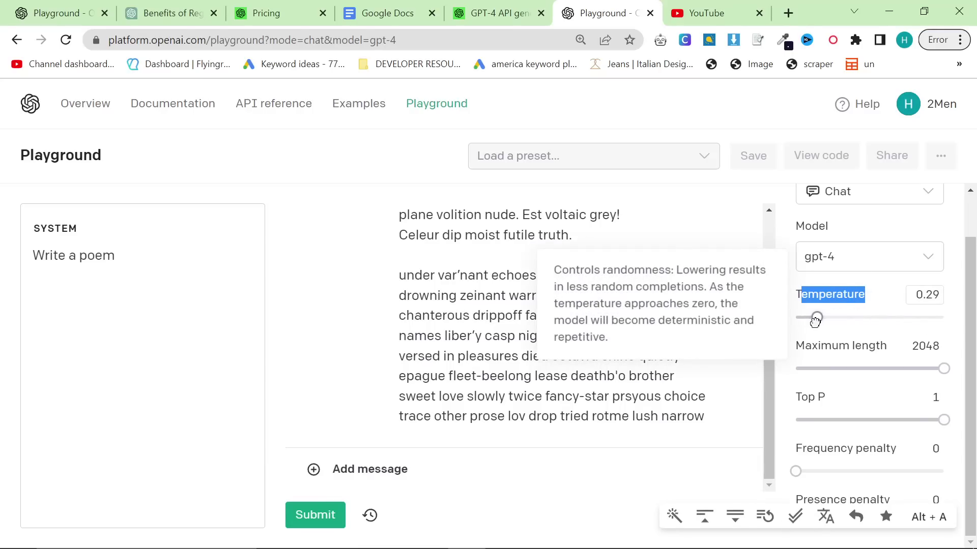
{"action": "left_click", "coordinate": [302, 516]}
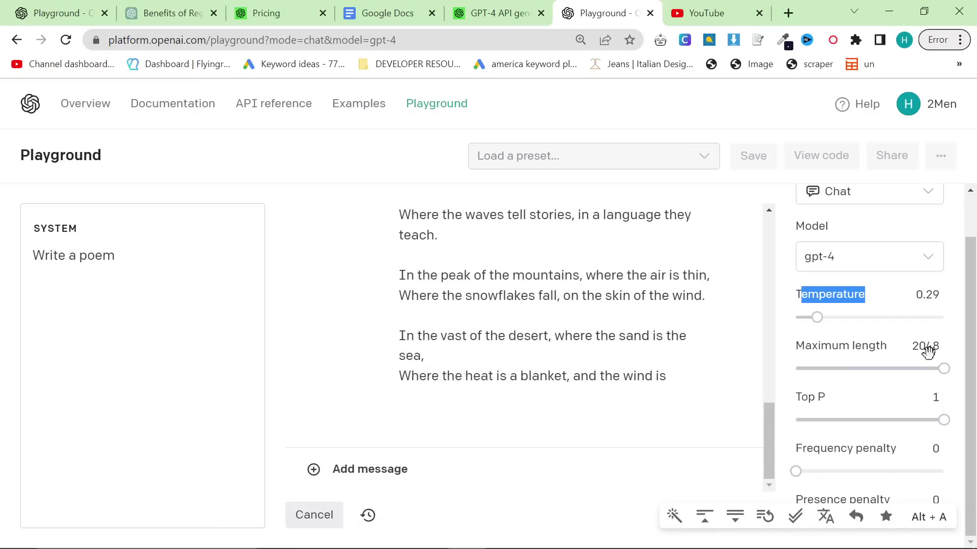
{"action": "left_click", "coordinate": [288, 518]}
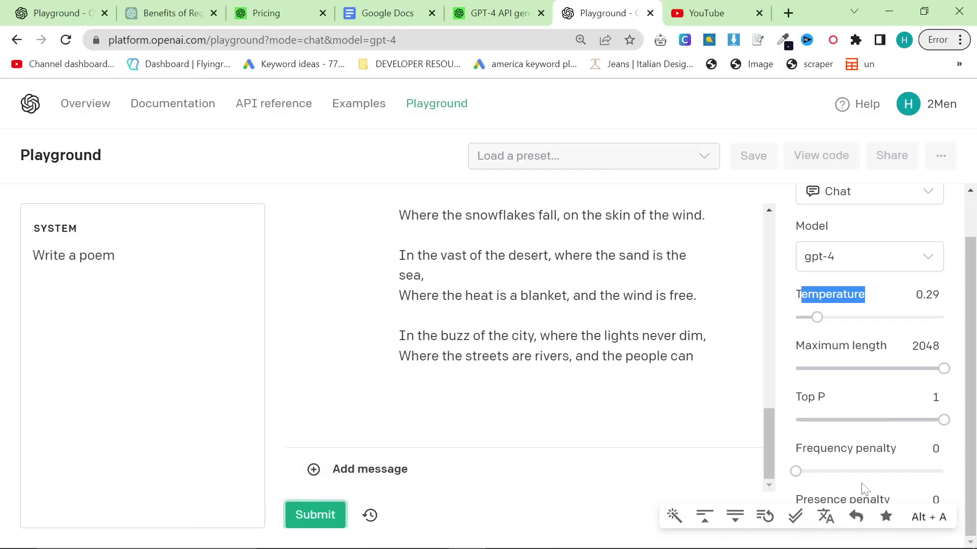
Leave frequency penalty at 0, reset page zoom, and reload for an empty chat.
{"action": "left_click_drag", "start_coordinate": [795, 469], "coordinate": [694, 484]}
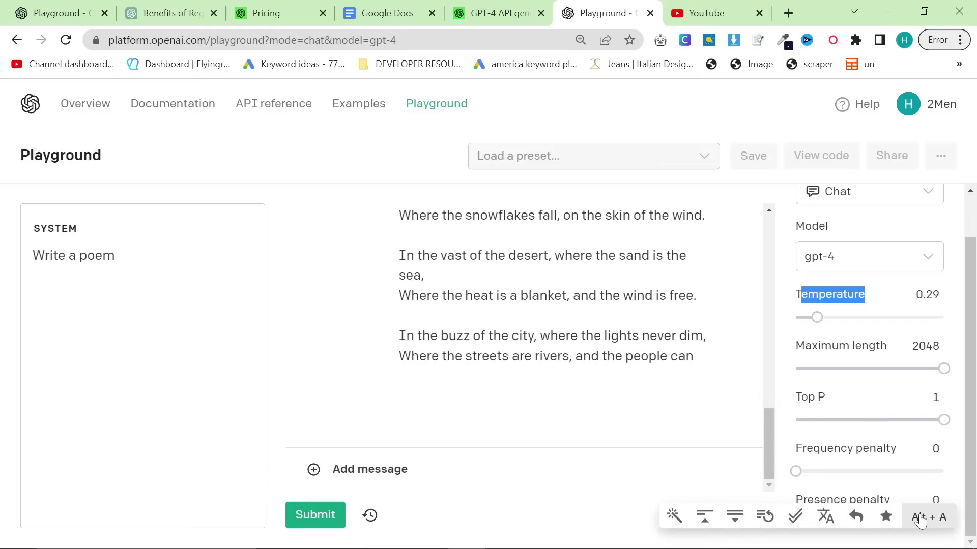
{"action": "key", "text": "ctrl+minus"}
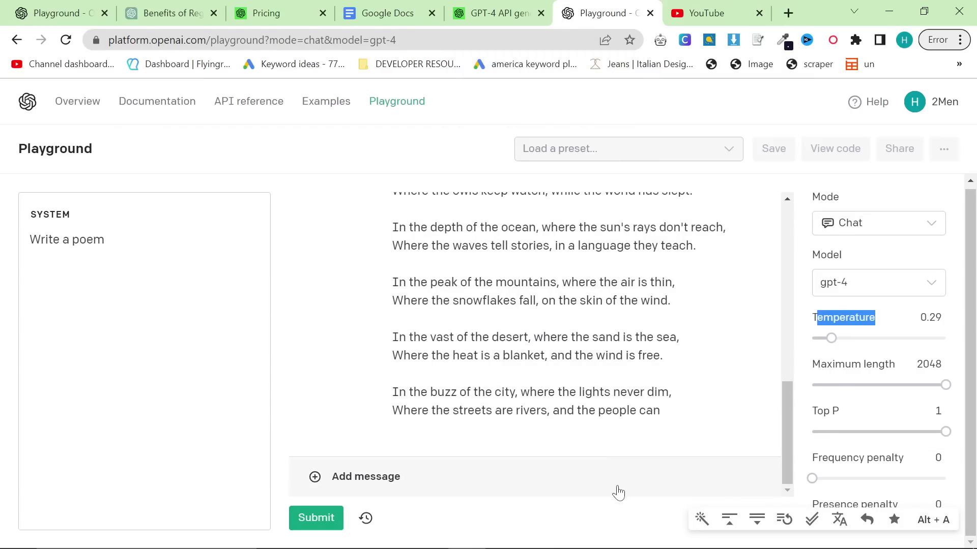
{"action": "key", "text": "ctrl+r"}
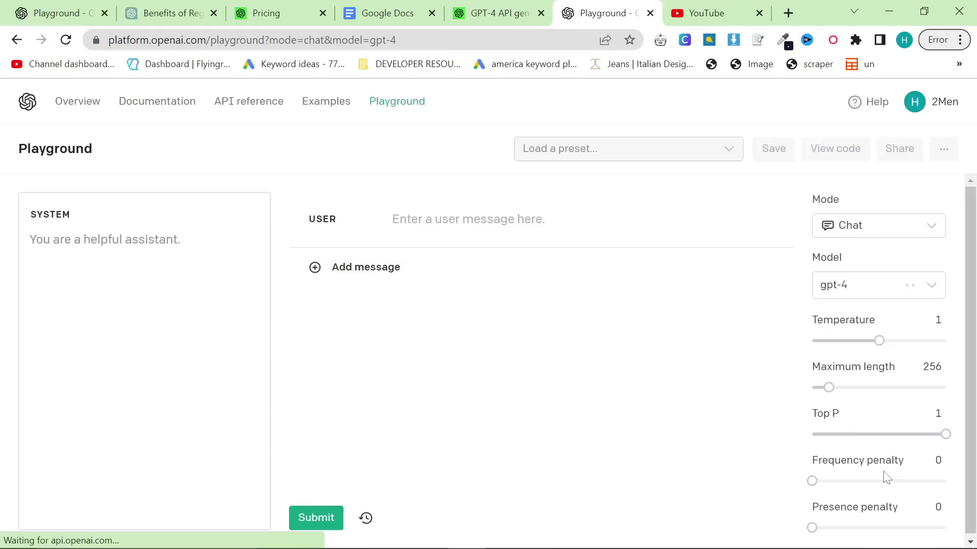
Set the new chat's temperature to 0.29 and maximum length to 2048, then go to Pricing.
{"action": "mouse_move", "coordinate": [813, 481]}
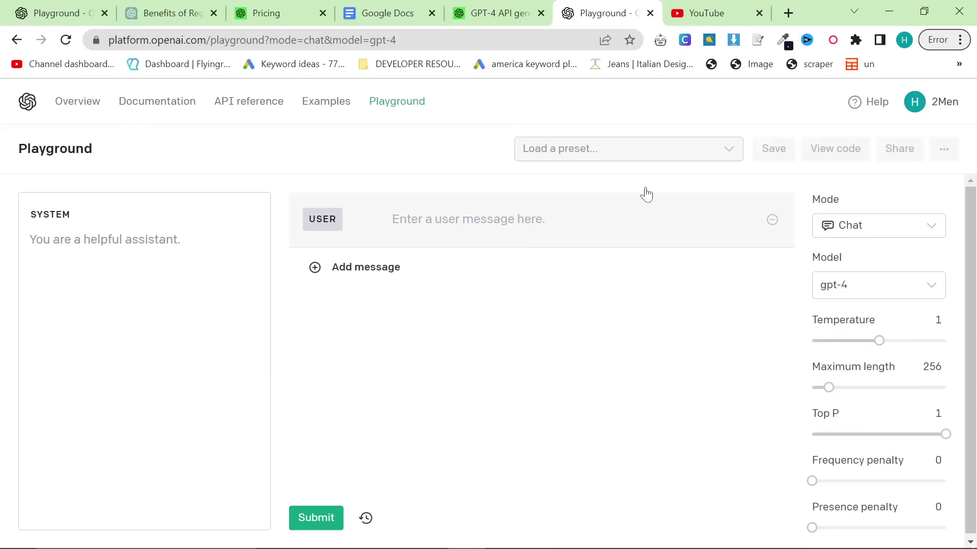
{"action": "left_click_drag", "start_coordinate": [878, 340], "coordinate": [831, 339]}
{"action": "left_click_drag", "start_coordinate": [829, 387], "coordinate": [945, 387]}
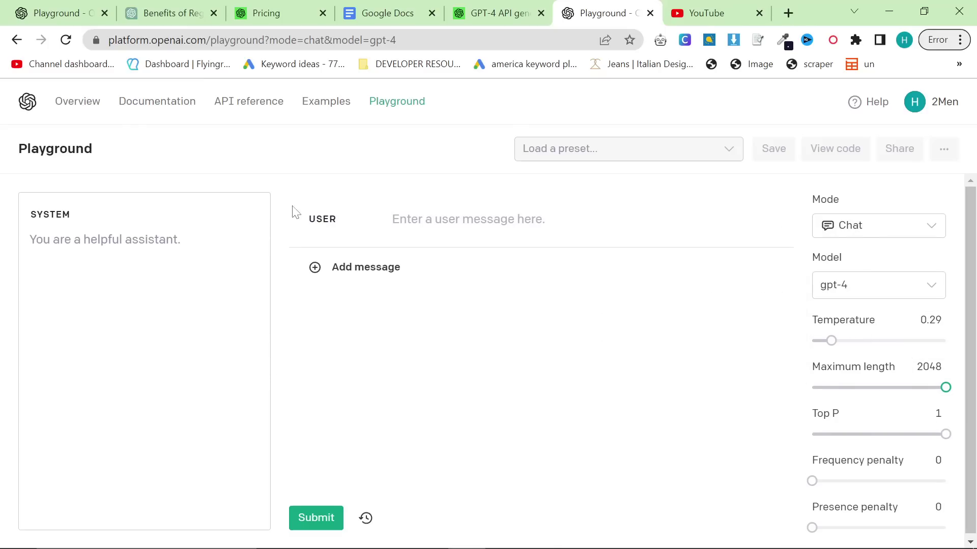
{"action": "key", "text": "ctrl+3"}
Zoom the Pricing page to 110% and highlight the explanation that 1,000 tokens is about 750 words.
{"action": "scroll", "coordinate": [391, 300], "scroll_direction": "down", "scroll_amount": 10}
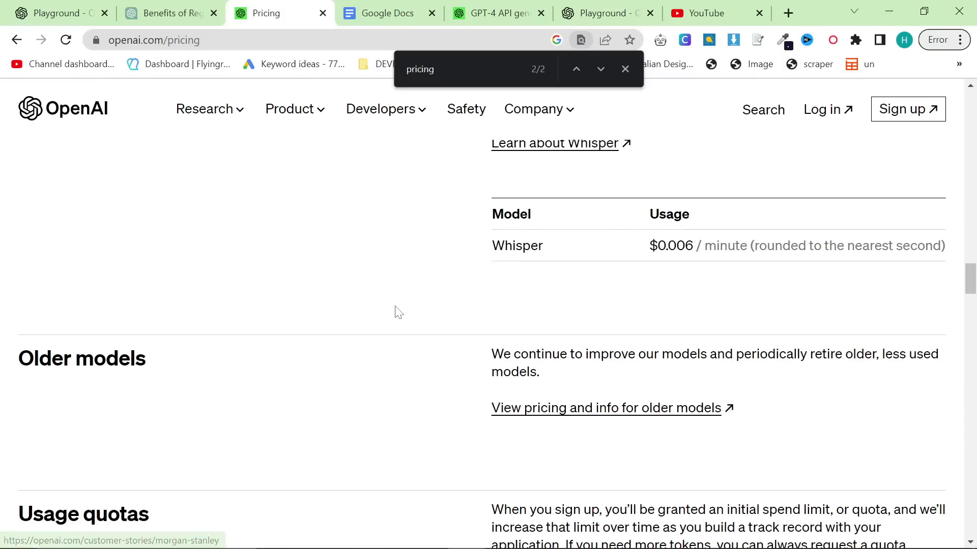
{"action": "scroll", "coordinate": [398, 312], "scroll_direction": "up", "scroll_amount": 15}
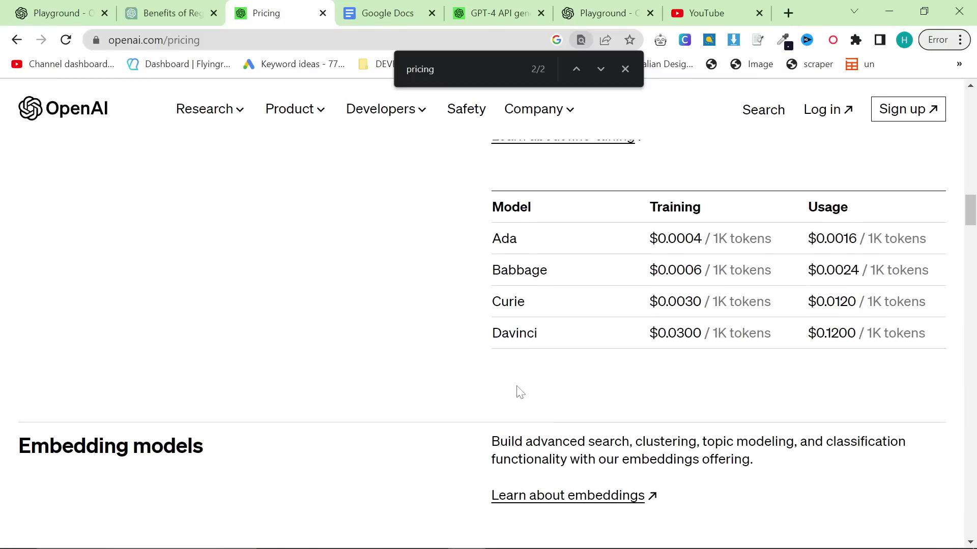
{"action": "scroll", "coordinate": [518, 392], "scroll_direction": "up", "scroll_amount": 15}
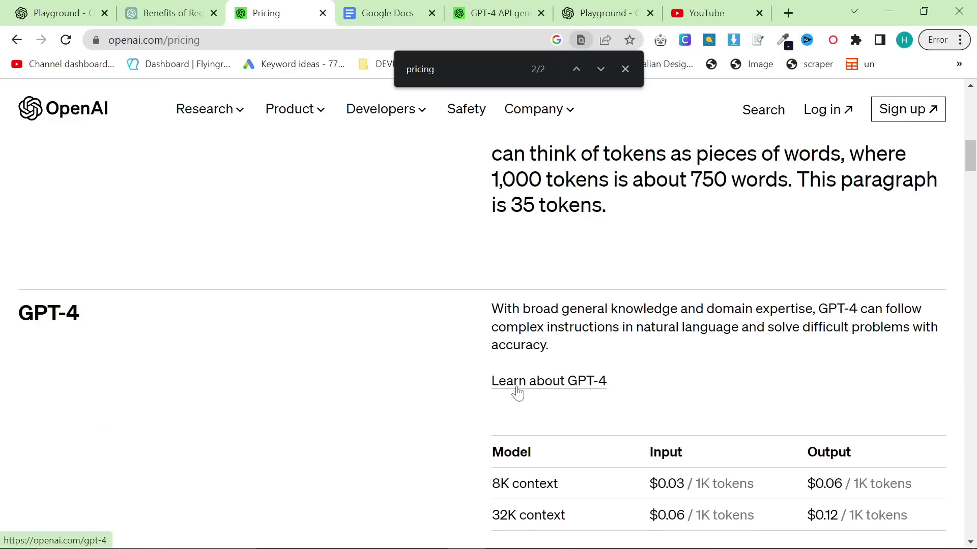
{"action": "key", "text": "ctrl+plus"}
{"action": "scroll", "coordinate": [606, 384], "scroll_direction": "down", "scroll_amount": 2}
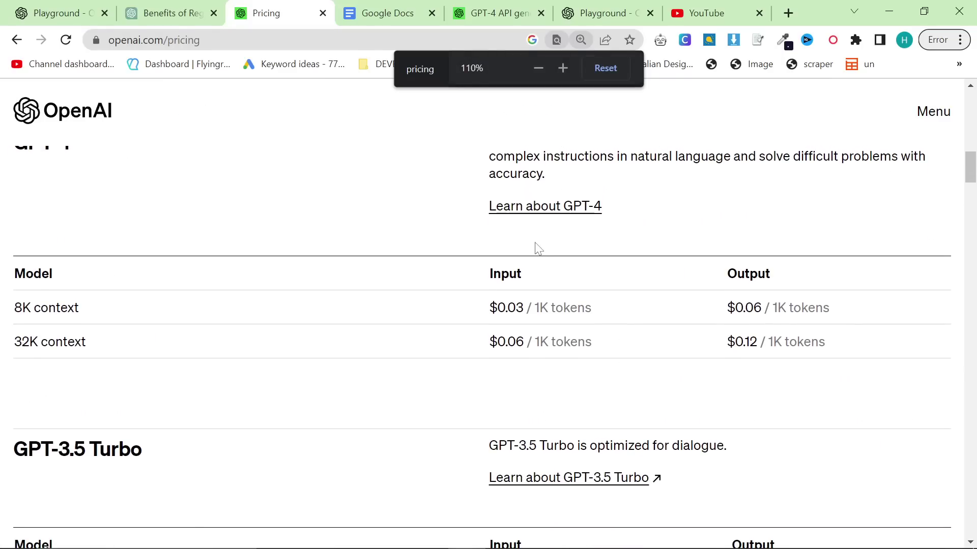
{"action": "scroll", "coordinate": [539, 249], "scroll_direction": "up", "scroll_amount": 5}
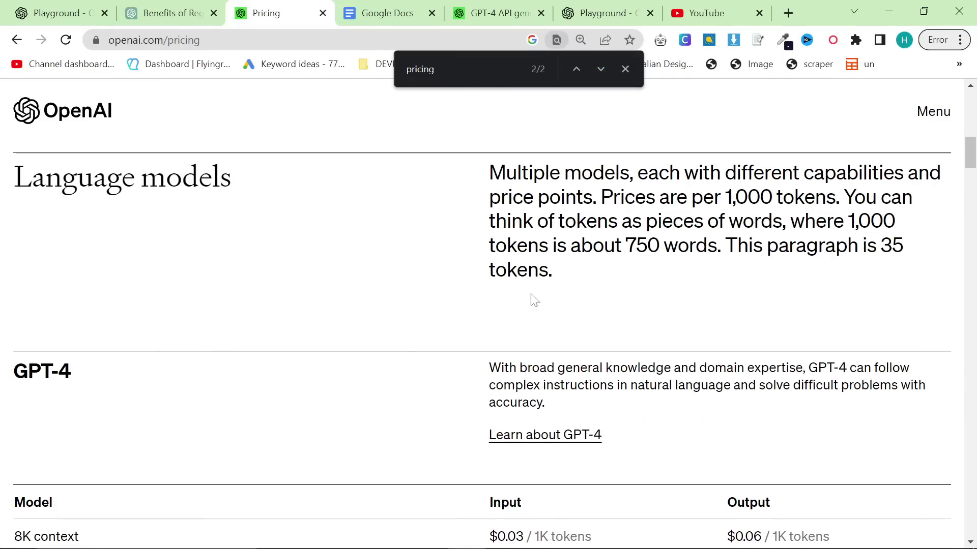
{"action": "left_click_drag", "start_coordinate": [483, 183], "coordinate": [659, 273]}
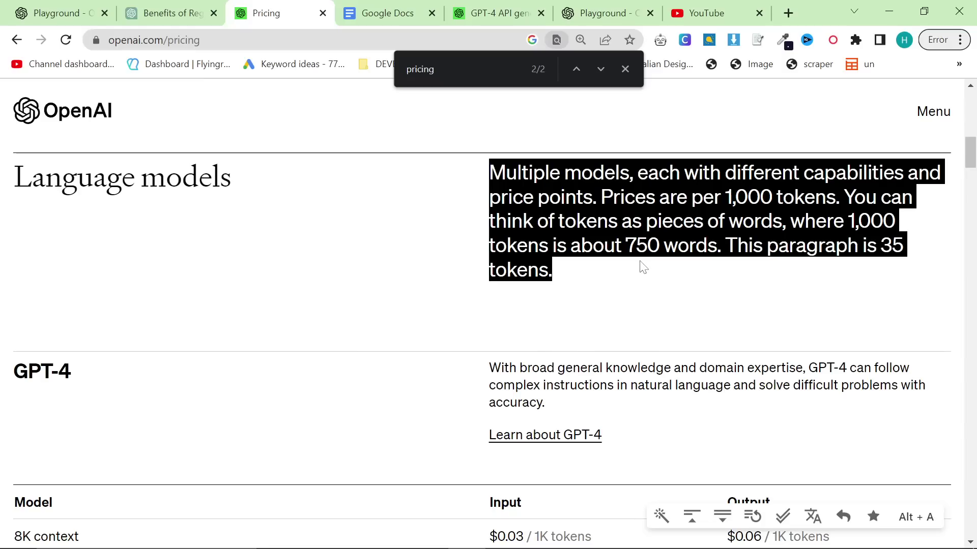
{"action": "left_click", "coordinate": [642, 265]}
{"action": "left_click_drag", "start_coordinate": [731, 197], "coordinate": [777, 197]}
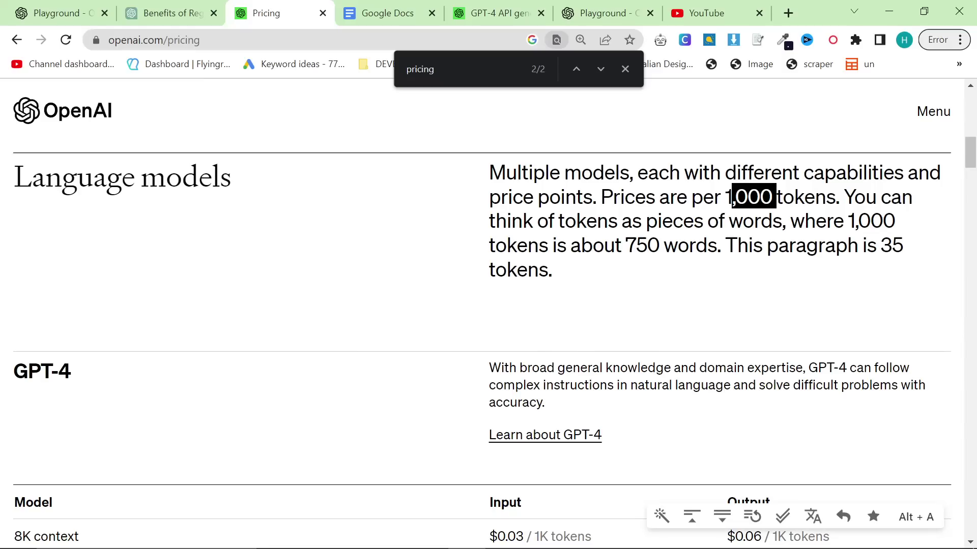
{"action": "left_click_drag", "start_coordinate": [485, 173], "coordinate": [669, 245]}
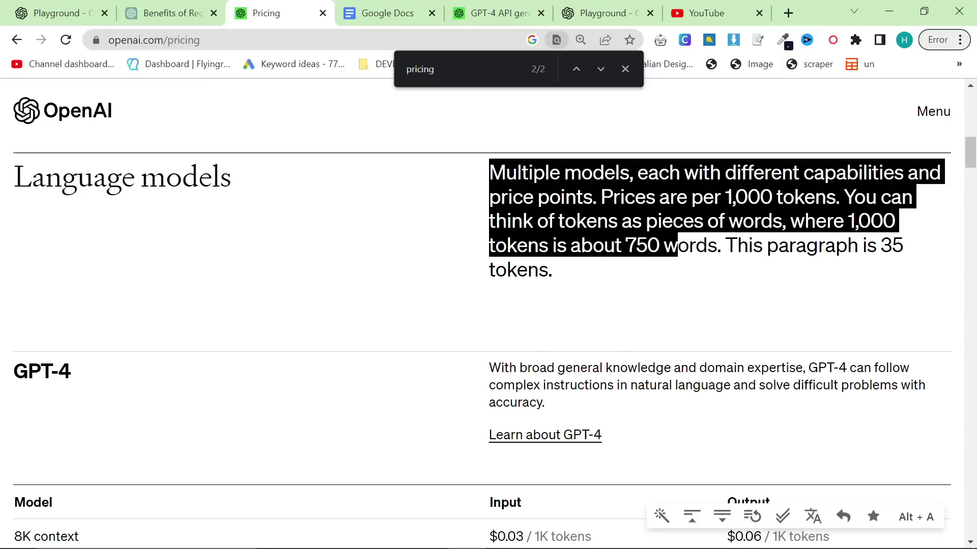
{"action": "left_click", "coordinate": [669, 245]}
{"action": "left_click_drag", "start_coordinate": [489, 245], "coordinate": [717, 245]}
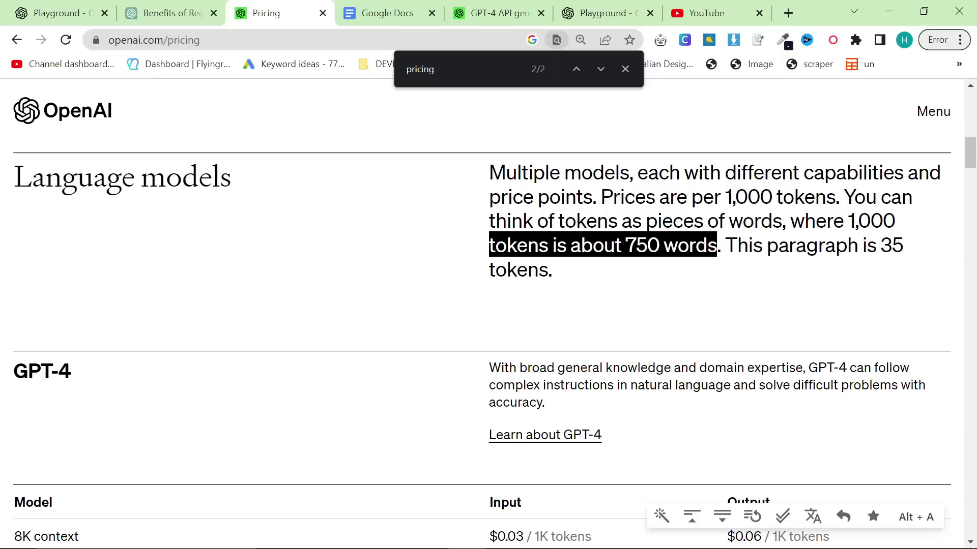
{"action": "left_click", "coordinate": [702, 303]}
Highlight the number 750 and the $0.06 GPT-4 8K output price.
{"action": "scroll", "coordinate": [692, 270], "scroll_direction": "down", "scroll_amount": 2}
{"action": "double_click", "coordinate": [642, 170]}
{"action": "scroll", "coordinate": [681, 311], "scroll_direction": "down", "scroll_amount": 2}
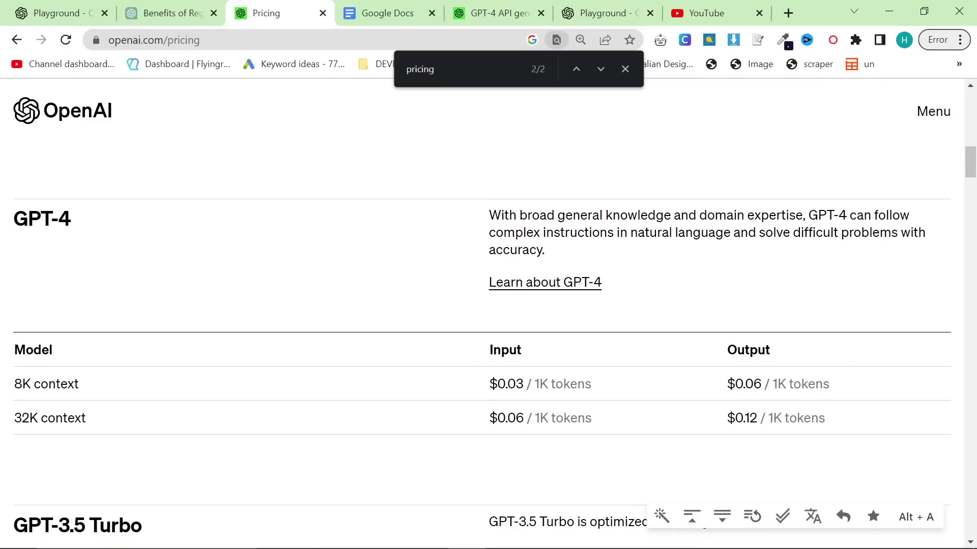
{"action": "left_click_drag", "start_coordinate": [728, 384], "coordinate": [763, 384]}
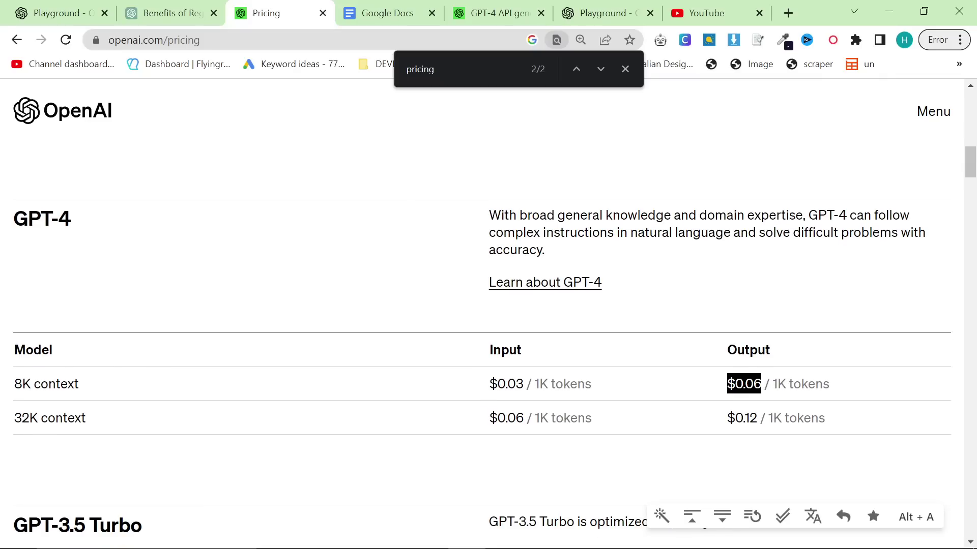
{"action": "scroll", "coordinate": [679, 302], "scroll_direction": "up", "scroll_amount": 3}
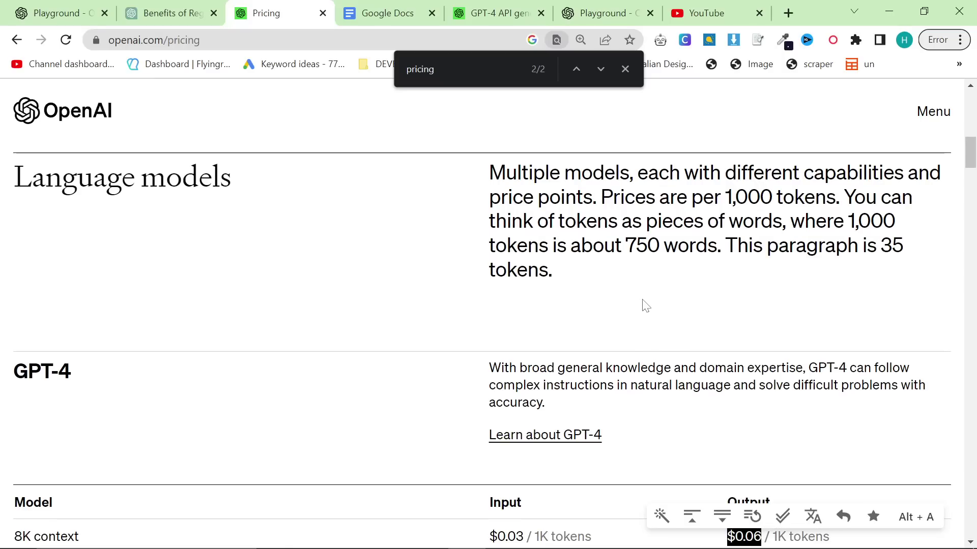
{"action": "scroll", "coordinate": [683, 337], "scroll_direction": "down", "scroll_amount": 2}
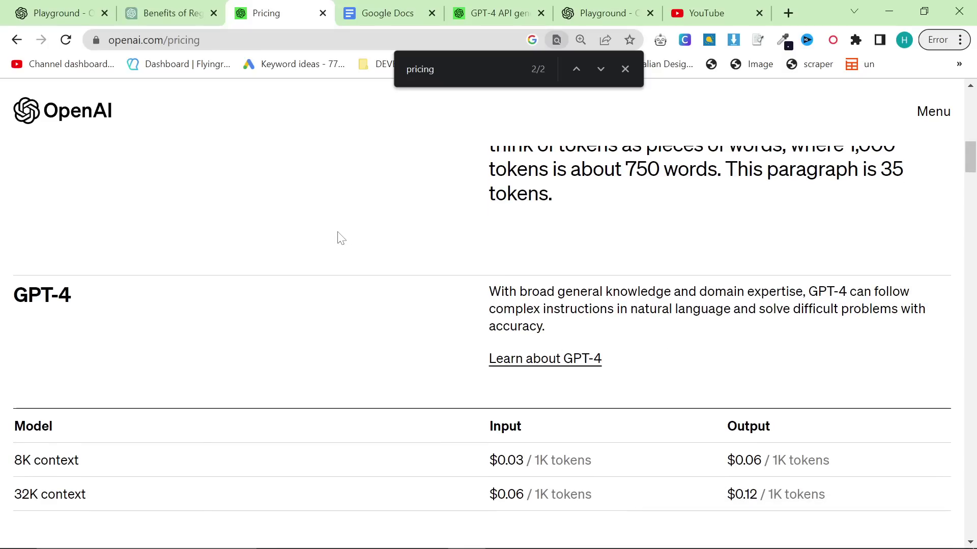
Check the $20/mo ChatGPT Plus plan, return to Pricing, and move the second Playground page after Pricing.
{"action": "left_click", "coordinate": [162, 12]}
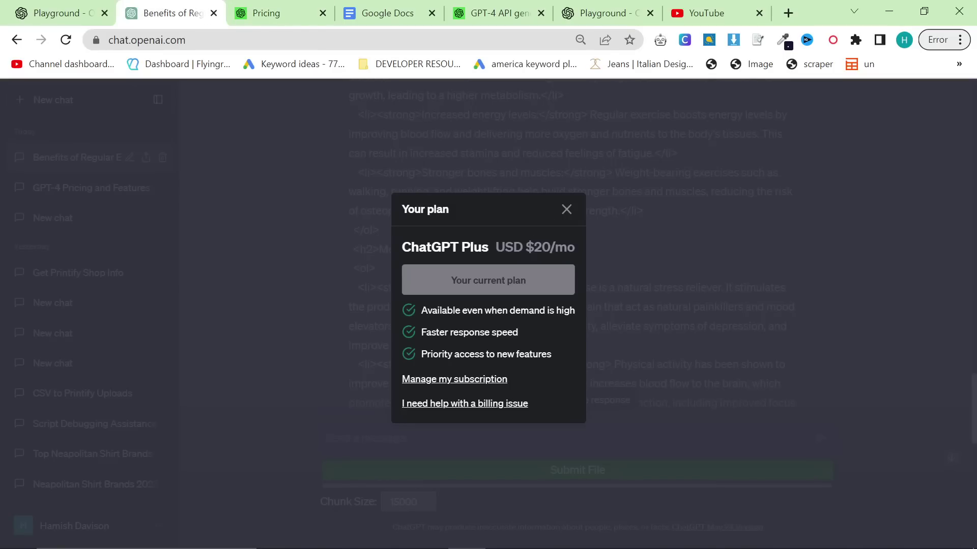
{"action": "left_click", "coordinate": [275, 13]}
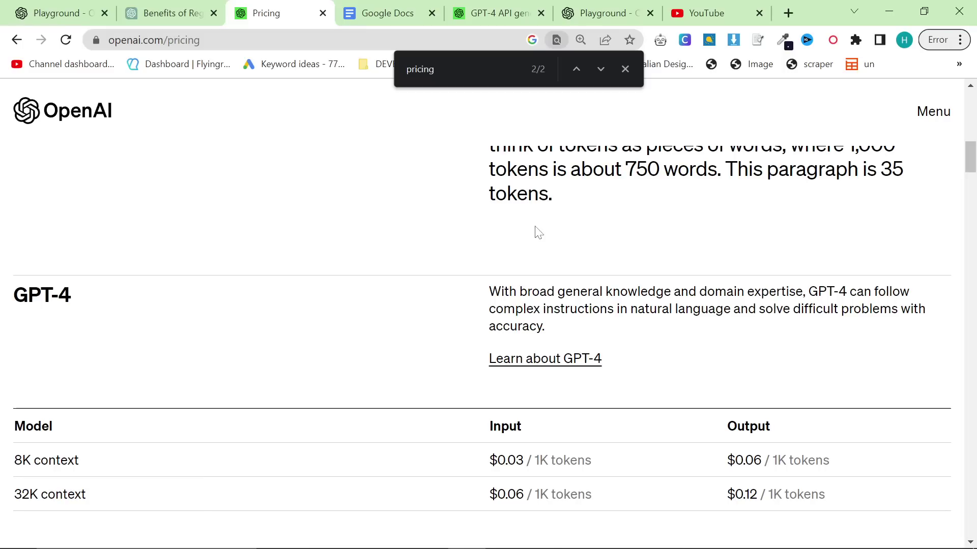
{"action": "scroll", "coordinate": [678, 268], "scroll_direction": "up", "scroll_amount": 5}
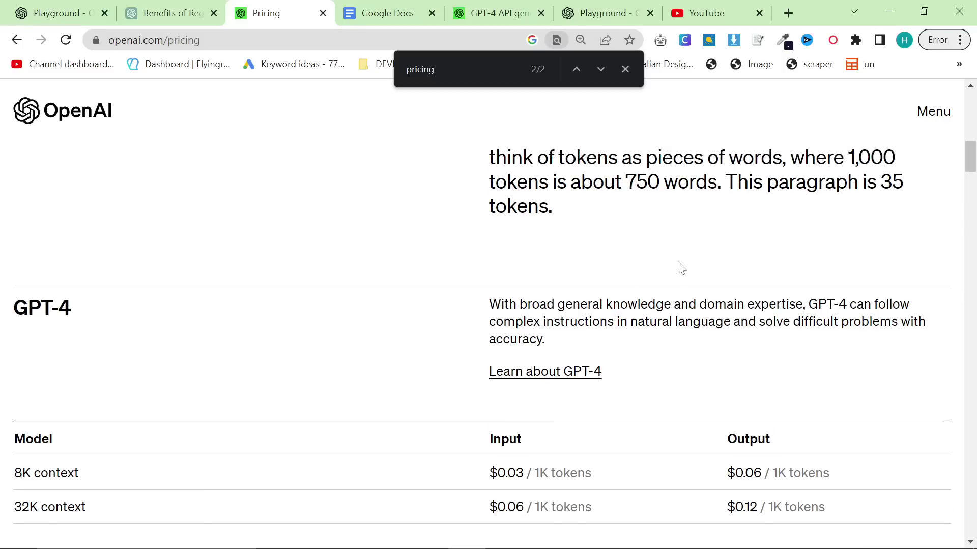
{"action": "left_click_drag", "start_coordinate": [581, 6], "coordinate": [421, 6]}
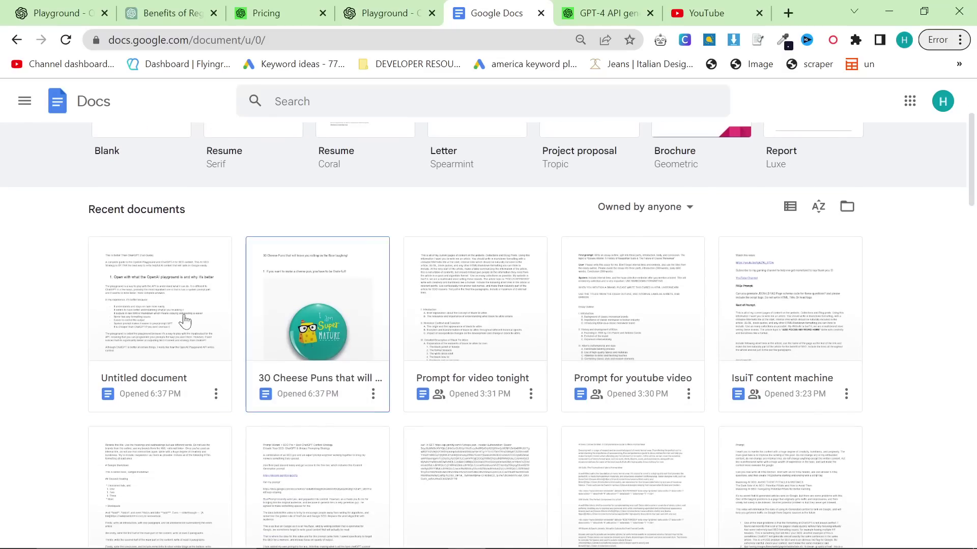
Open the Untitled document and select the essay-outline prompt under Writing SEO content.
{"action": "left_click", "coordinate": [172, 317]}
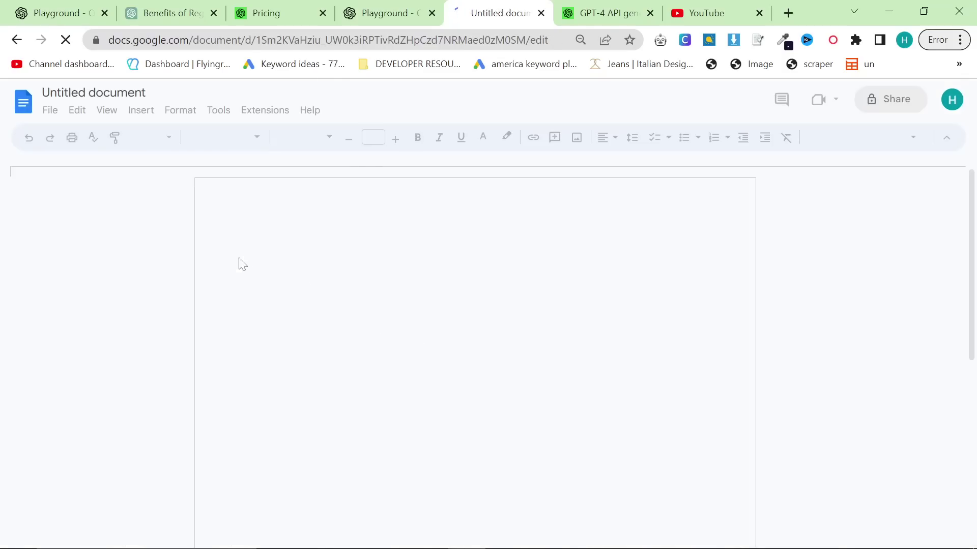
{"action": "scroll", "coordinate": [333, 274], "scroll_direction": "down", "scroll_amount": 15}
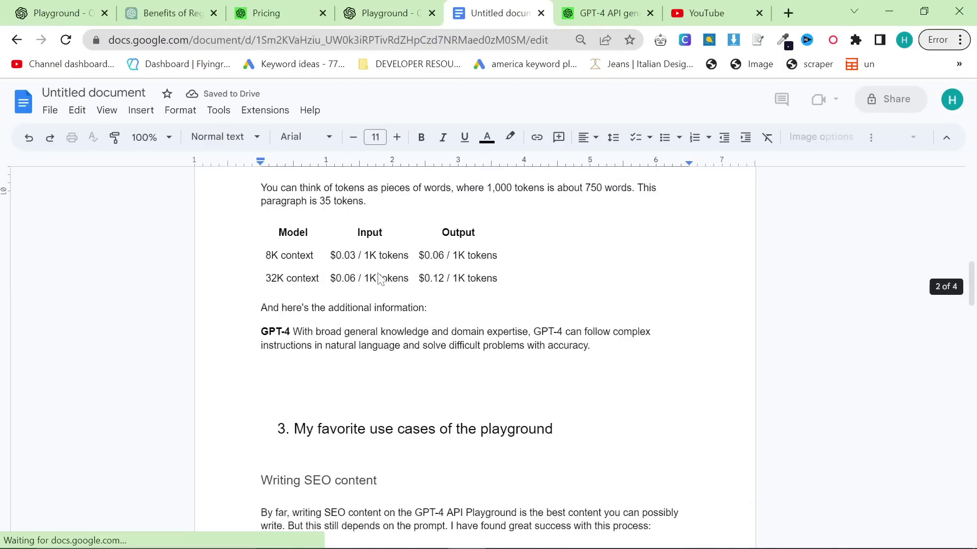
{"action": "scroll", "coordinate": [379, 279], "scroll_direction": "down", "scroll_amount": 6}
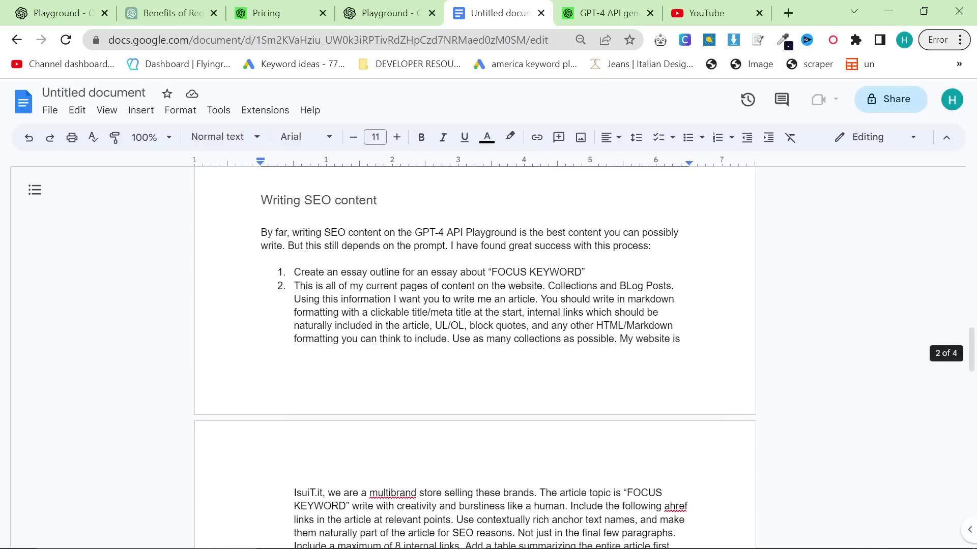
{"action": "left_click_drag", "start_coordinate": [295, 272], "coordinate": [585, 272]}
{"action": "key", "text": "ctrl+c"}
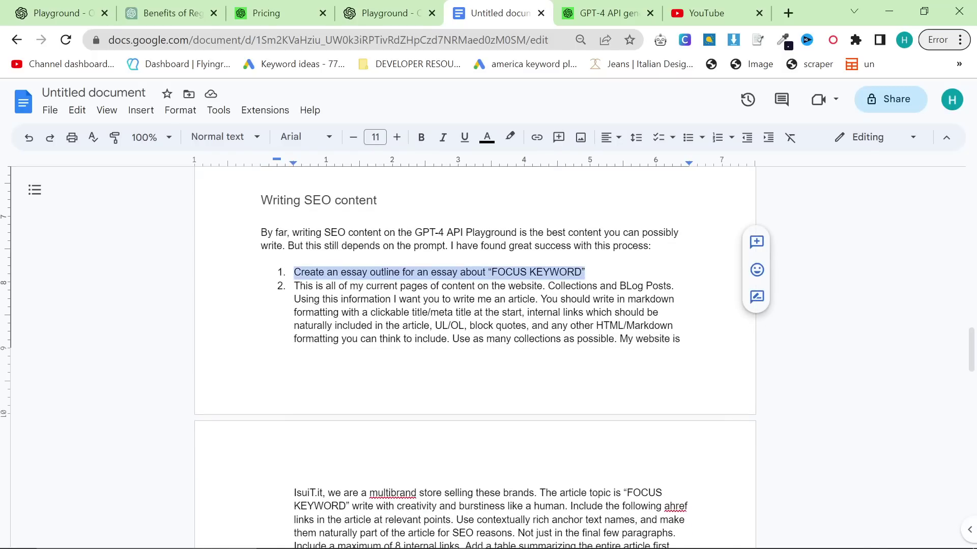
Paste the essay outline prompt as GPT-4's system message with focus keyword 'Black Tie Attire For Men' and submit.
{"action": "left_click", "coordinate": [416, 17]}
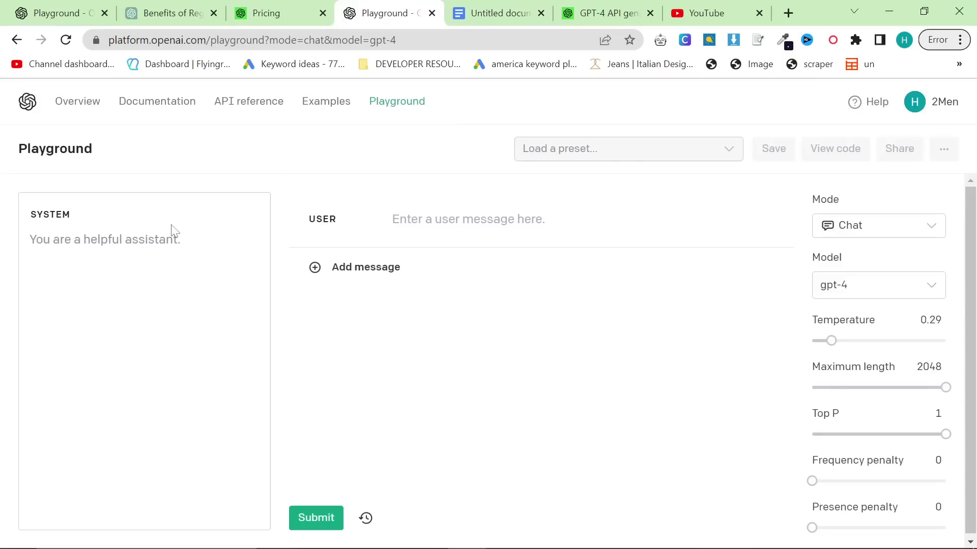
{"action": "key", "text": "ctrl+v"}
{"action": "key", "text": "Left"}
{"action": "key", "text": "shift+Left"}
{"action": "key", "text": "shift+Left"}
{"action": "key", "text": "shift+Left"}
{"action": "key", "text": "shift+Left"}
{"action": "key", "text": "shift+Left"}
{"action": "key", "text": "shift+Left"}
{"action": "key", "text": "shift+Left"}
{"action": "key", "text": "shift+Left"}
{"action": "key", "text": "shift+Left"}
{"action": "key", "text": "shift+Left"}
{"action": "key", "text": "shift+Left"}
{"action": "key", "text": "shift+Left"}
{"action": "key", "text": "shift+Left"}
{"action": "type", "text": "B"}
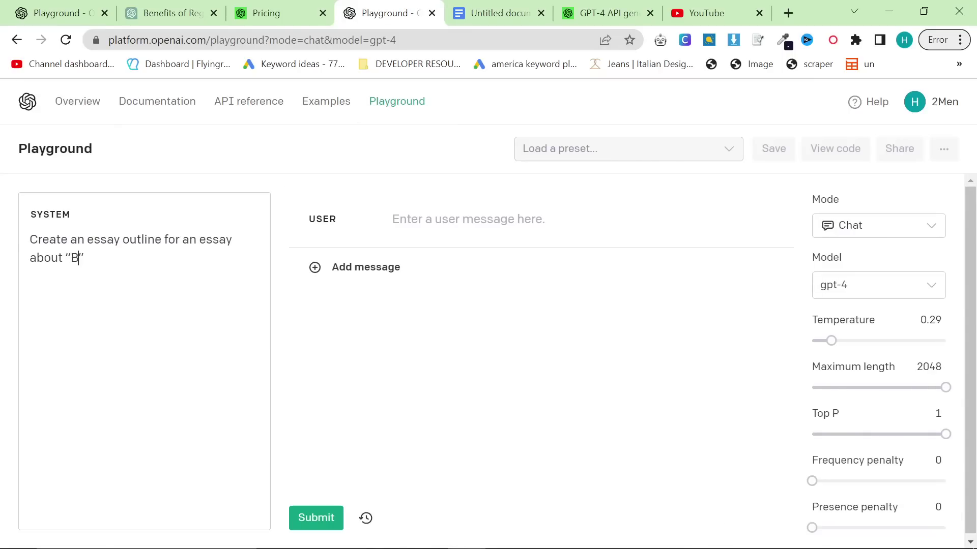
{"action": "type", "text": "lack Tie Attire For Men"}
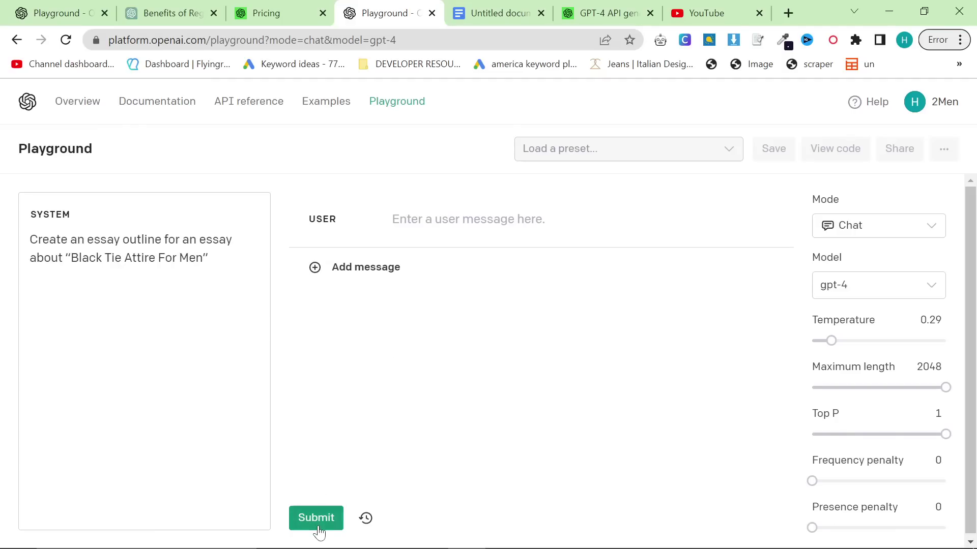
{"action": "left_click", "coordinate": [317, 529]}
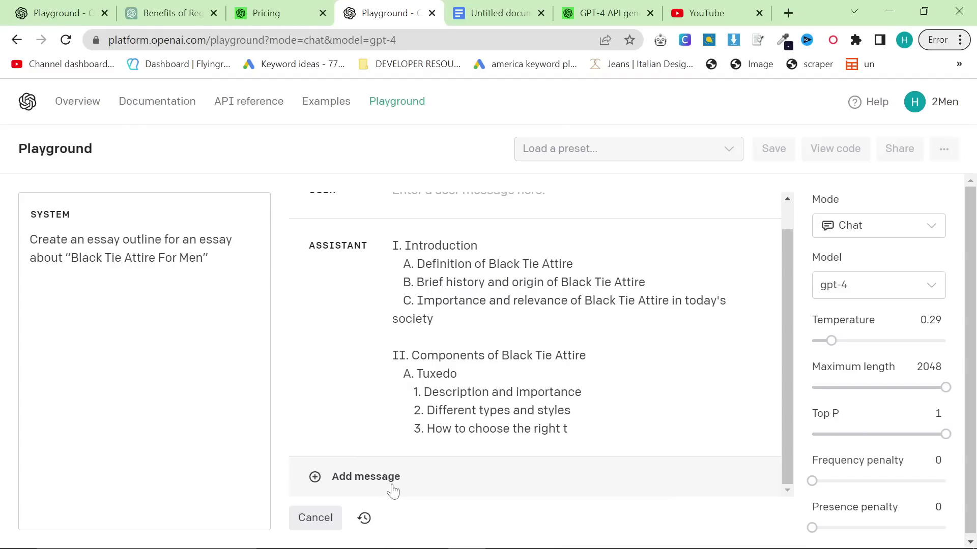
Select the article-writing prompt in the Untitled document while checking GPT-4's streaming outline.
{"action": "key", "text": "ctrl+Tab"}
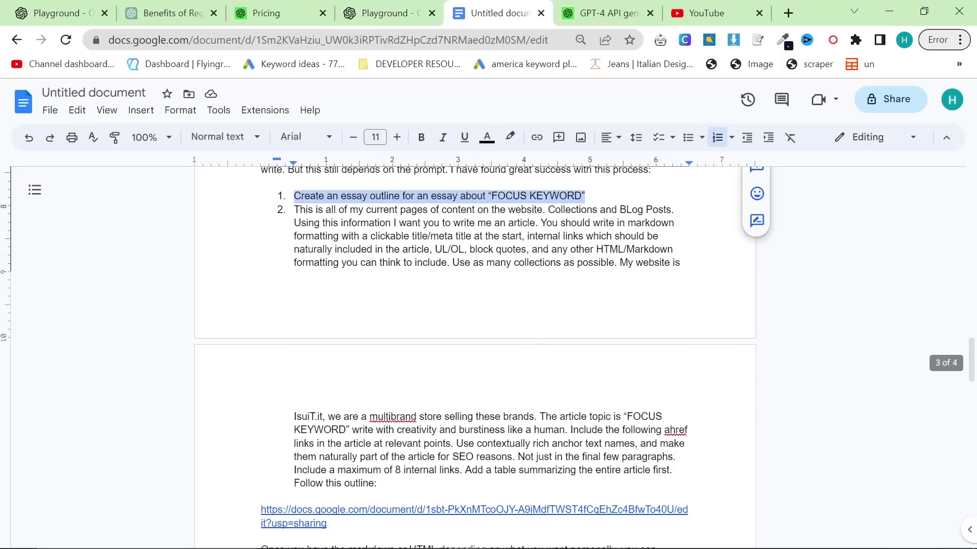
{"action": "left_click_drag", "start_coordinate": [294, 209], "coordinate": [382, 484]}
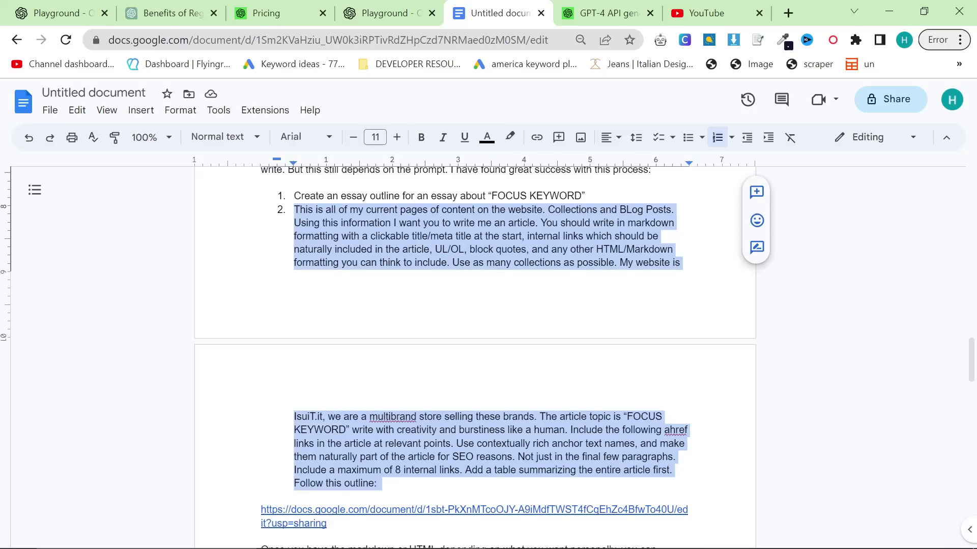
{"action": "left_click", "coordinate": [387, 13]}
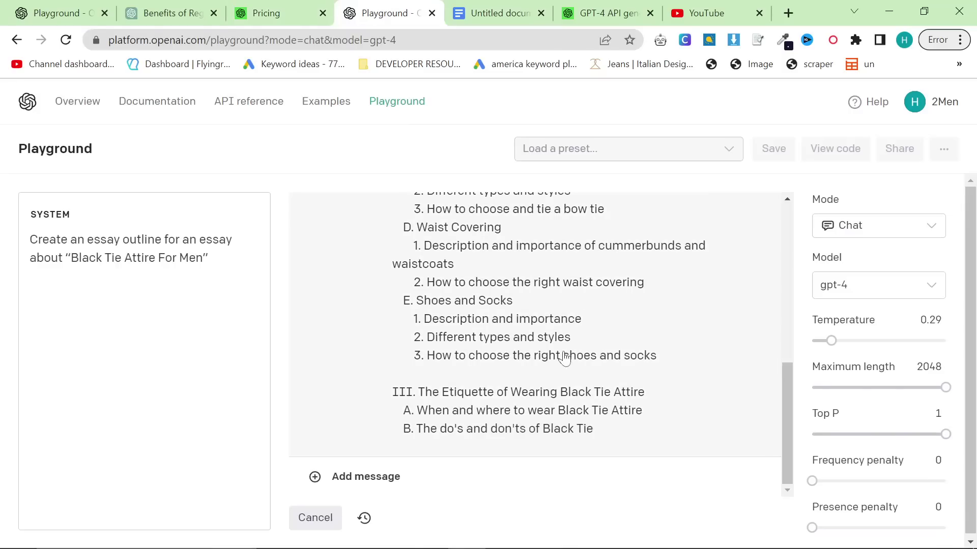
{"action": "left_click", "coordinate": [508, 13]}
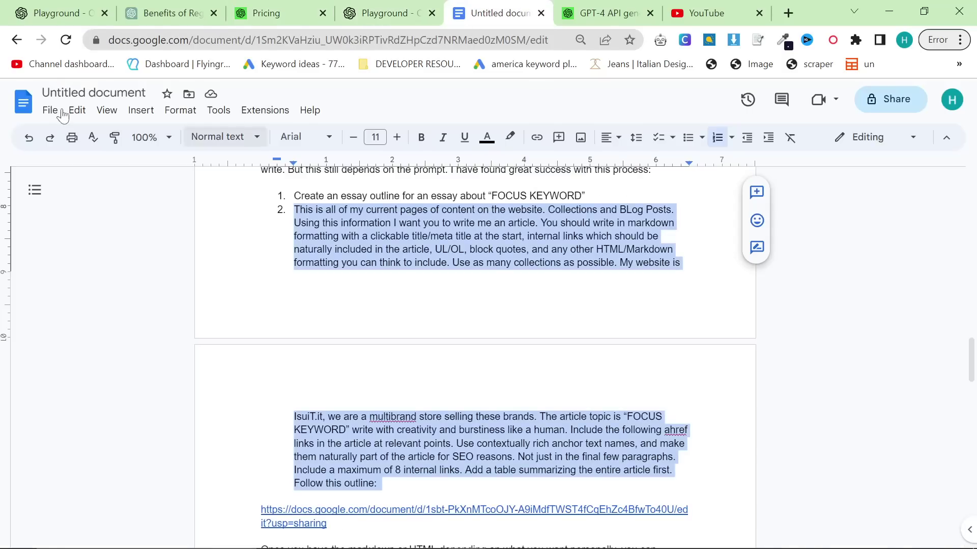
Open the linked 'Prompt for video tonight' document from the outline link's preview card.
{"action": "left_click", "coordinate": [23, 102]}
{"action": "scroll", "coordinate": [475, 356], "scroll_direction": "up", "scroll_amount": 2}
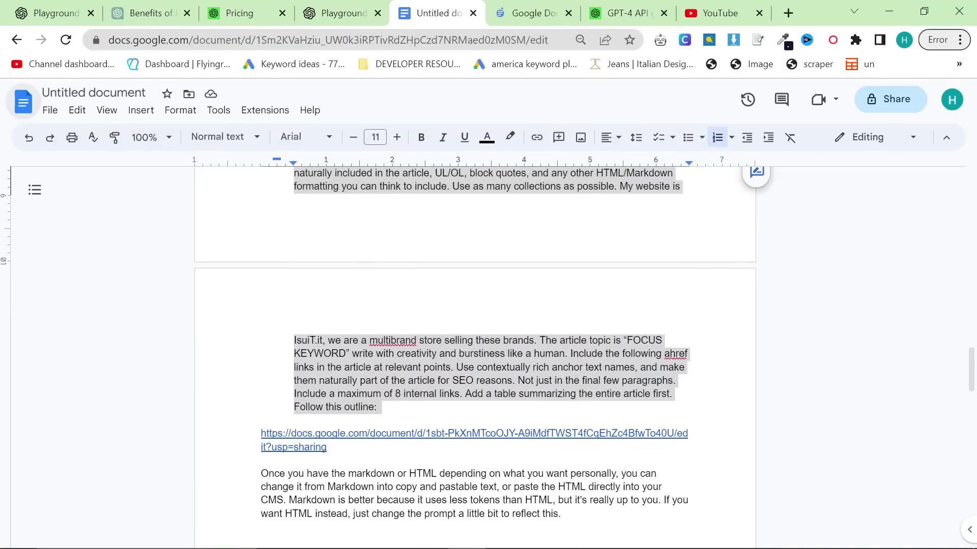
{"action": "left_click", "coordinate": [305, 440]}
{"action": "left_click", "coordinate": [345, 467]}
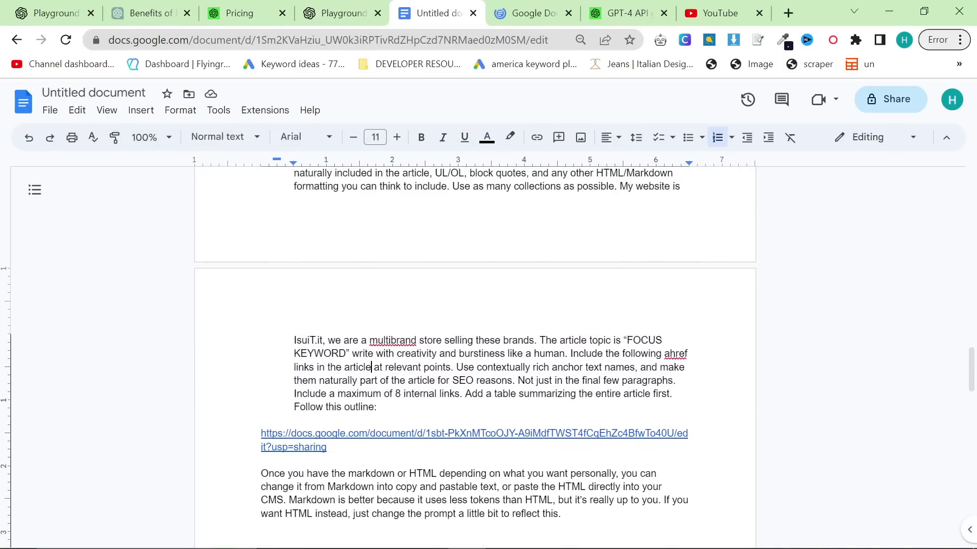
Select the site's blog URL lists through the end of 'Prompt for video tonight', then start a blank browser tab.
{"action": "left_click_drag", "start_coordinate": [971, 187], "coordinate": [971, 509]}
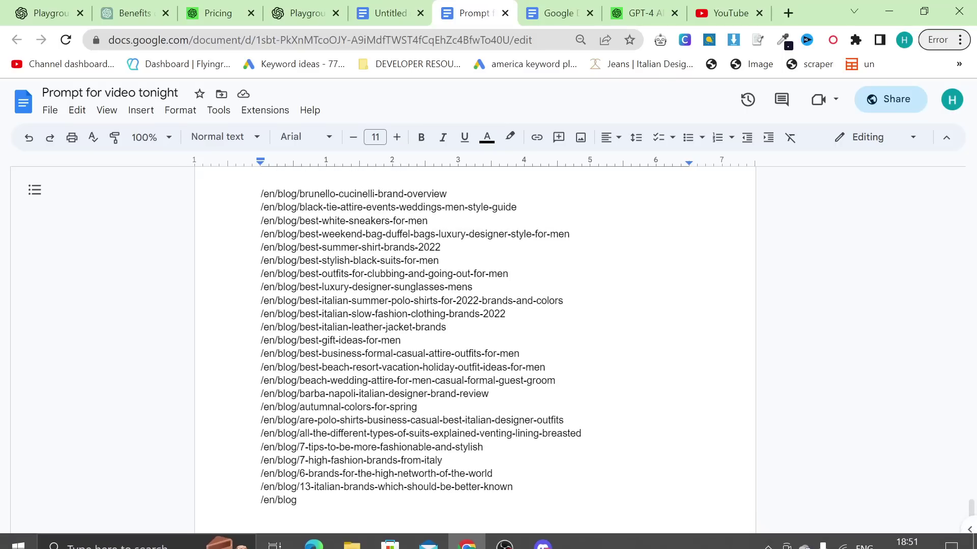
{"action": "left_click_drag", "start_coordinate": [297, 500], "coordinate": [374, 389]}
{"action": "scroll", "coordinate": [351, 253], "scroll_direction": "up", "scroll_amount": 20}
{"action": "scroll", "coordinate": [260, 355], "scroll_direction": "up", "scroll_amount": 20}
{"action": "scroll", "coordinate": [260, 432], "scroll_direction": "down", "scroll_amount": 5}
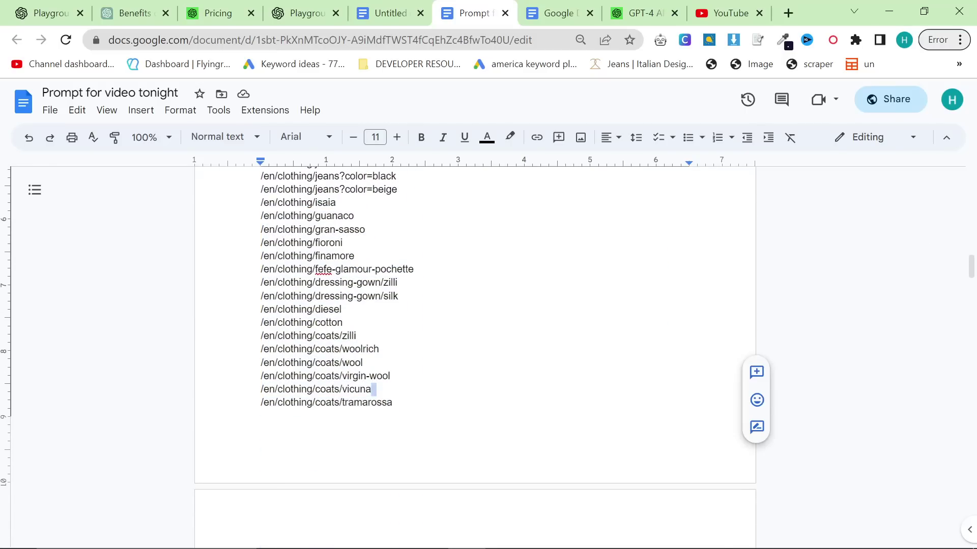
{"action": "key", "text": "ctrl+a"}
{"action": "scroll", "coordinate": [475, 356], "scroll_direction": "down", "scroll_amount": 5}
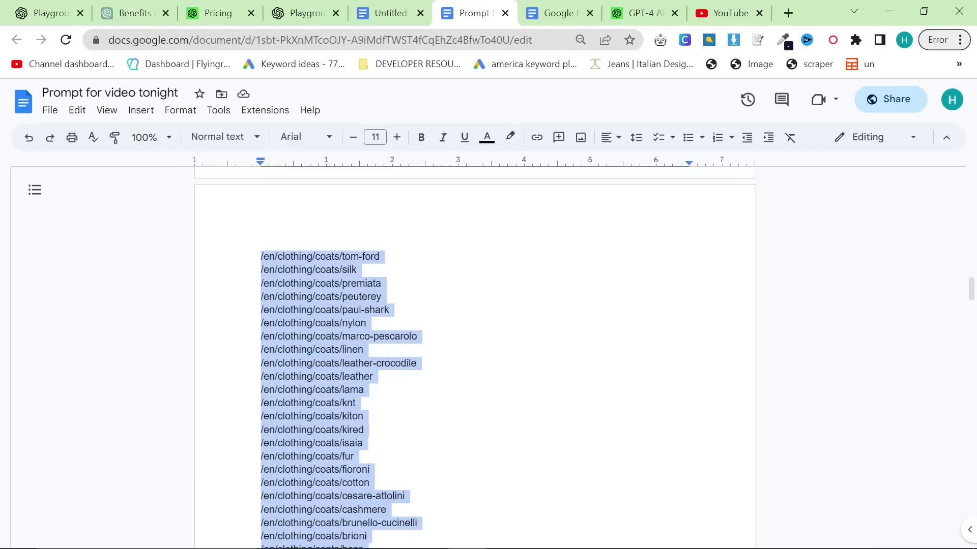
{"action": "scroll", "coordinate": [475, 356], "scroll_direction": "up", "scroll_amount": 5}
{"action": "scroll", "coordinate": [475, 356], "scroll_direction": "down", "scroll_amount": 3}
{"action": "left_click_drag", "start_coordinate": [261, 195], "coordinate": [325, 547]}
{"action": "left_click", "coordinate": [788, 13]}
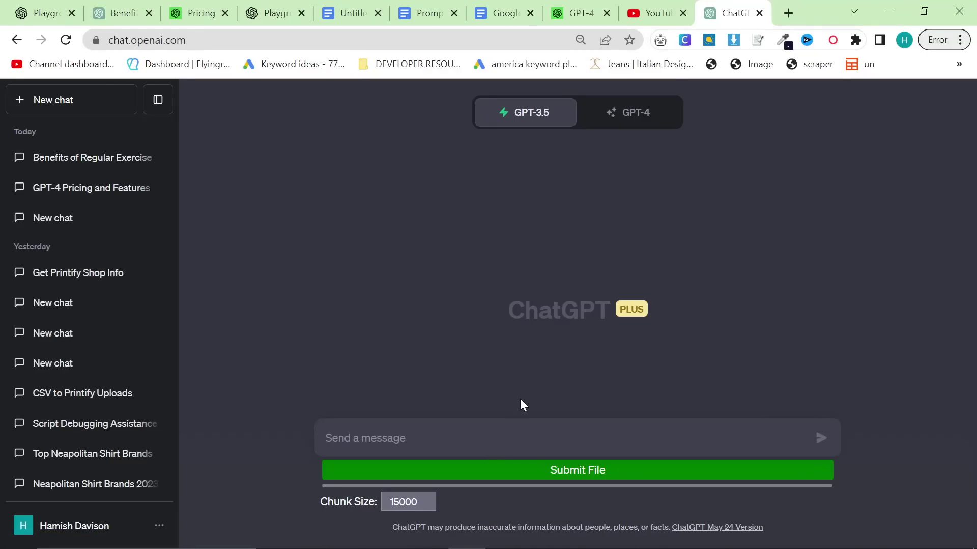
Ask ChatGPT for the best 5 internal links for a black tie attire for men article from the pasted URLs.
{"action": "type", "text": "Please pick ajd lis"}
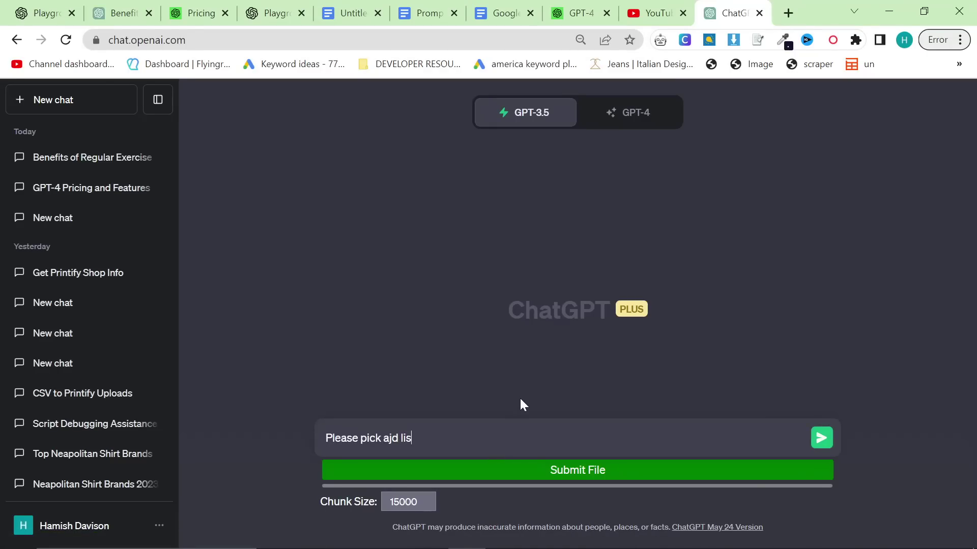
{"action": "key", "text": "BackSpace"}
{"action": "key", "text": "BackSpace"}
{"action": "key", "text": "BackSpace"}
{"action": "key", "text": "BackSpace"}
{"action": "key", "text": "BackSpace"}
{"action": "key", "text": "BackSpace"}
{"action": "type", "text": "nd list the best 5"}
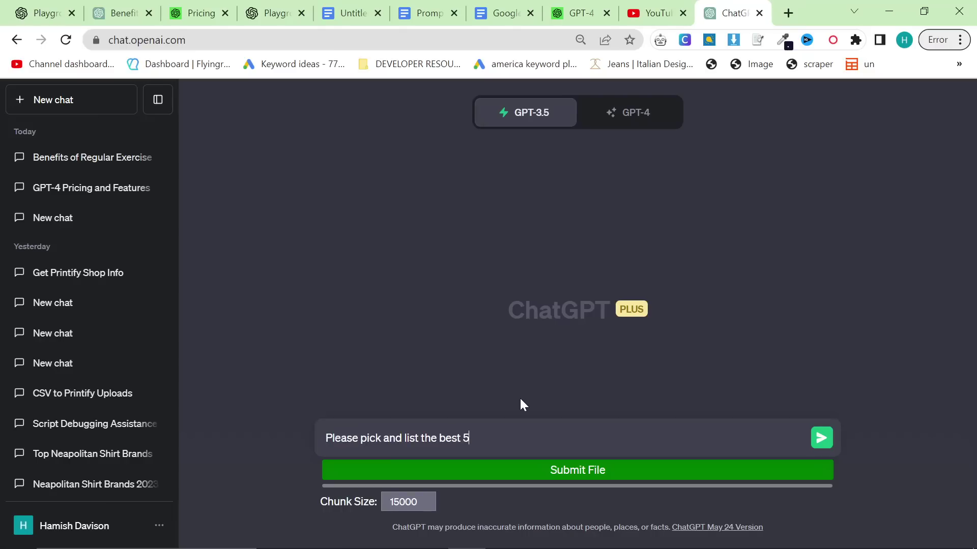
{"action": "type", "text": " internal links for an article about black t"}
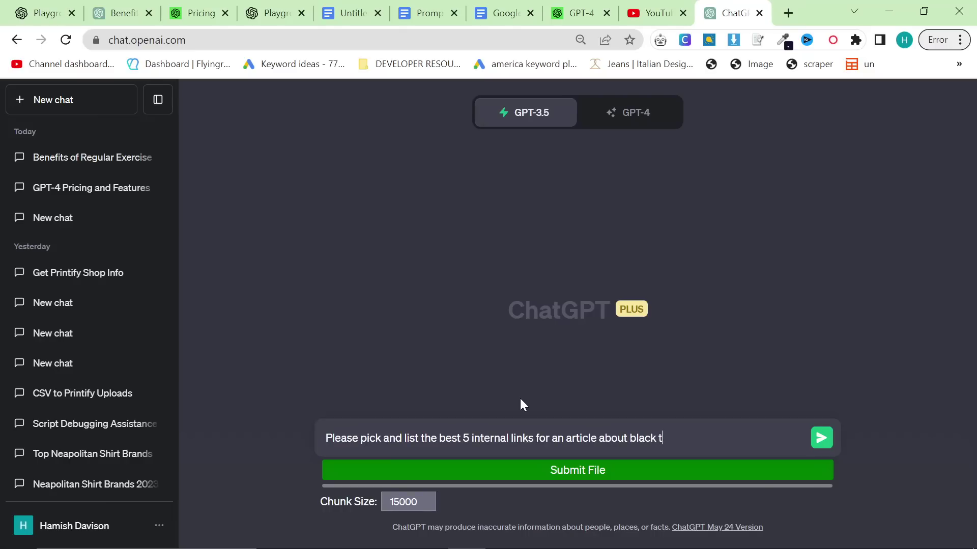
{"action": "type", "text": "ie attire for men:"}
{"action": "key", "text": "shift+Return"}
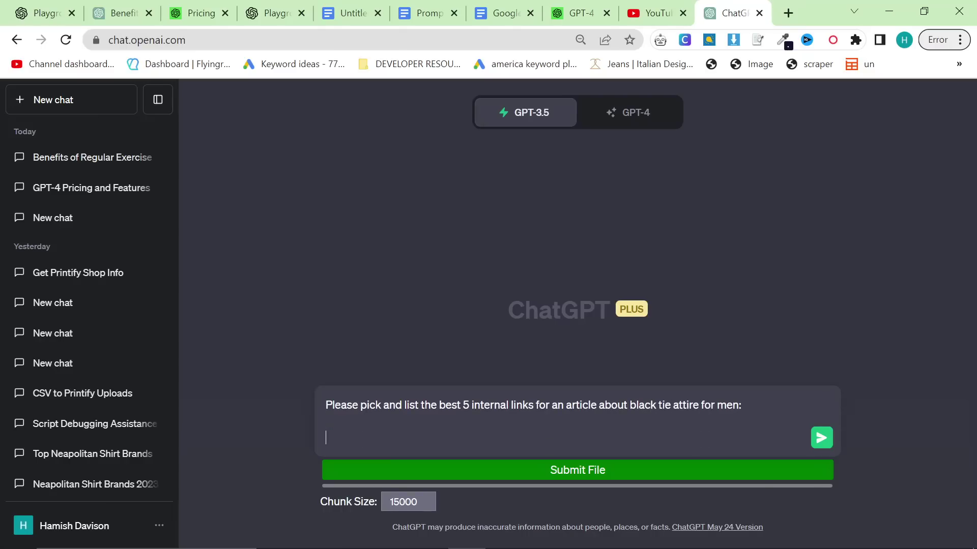
{"action": "key", "text": "ctrl+v"}
{"action": "key", "text": "Return"}
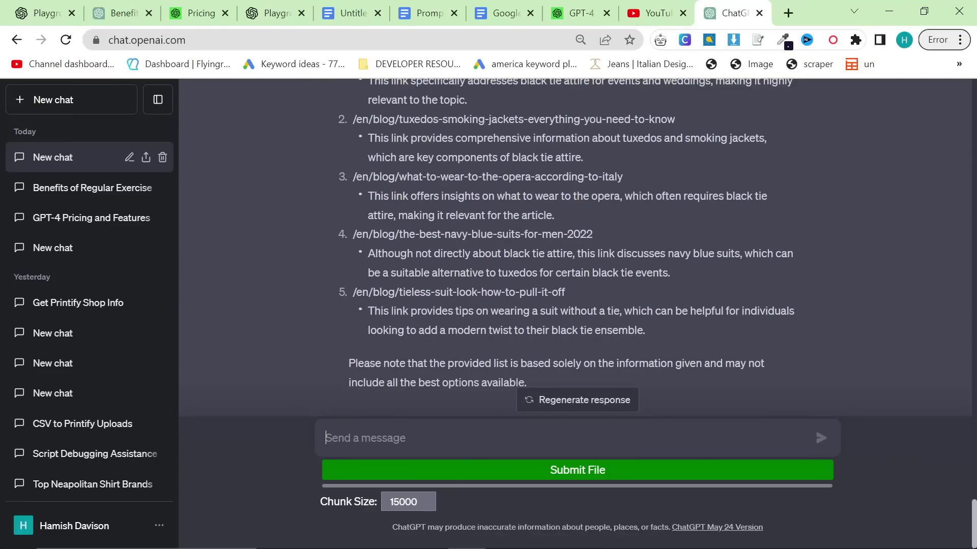
Follow up asking for just the URLs and take the bare list reply.
{"action": "type", "text": "Now just list the urls"}
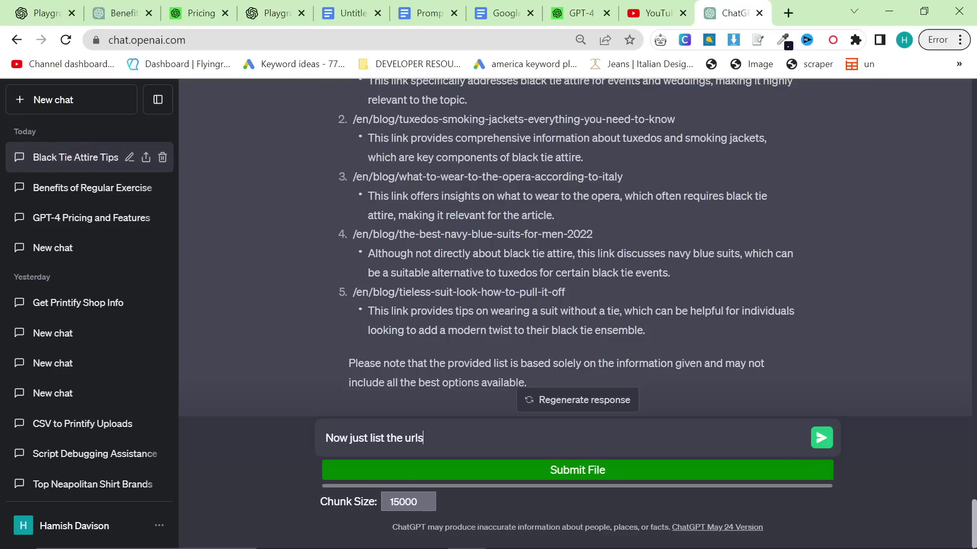
{"action": "key", "text": "Return"}
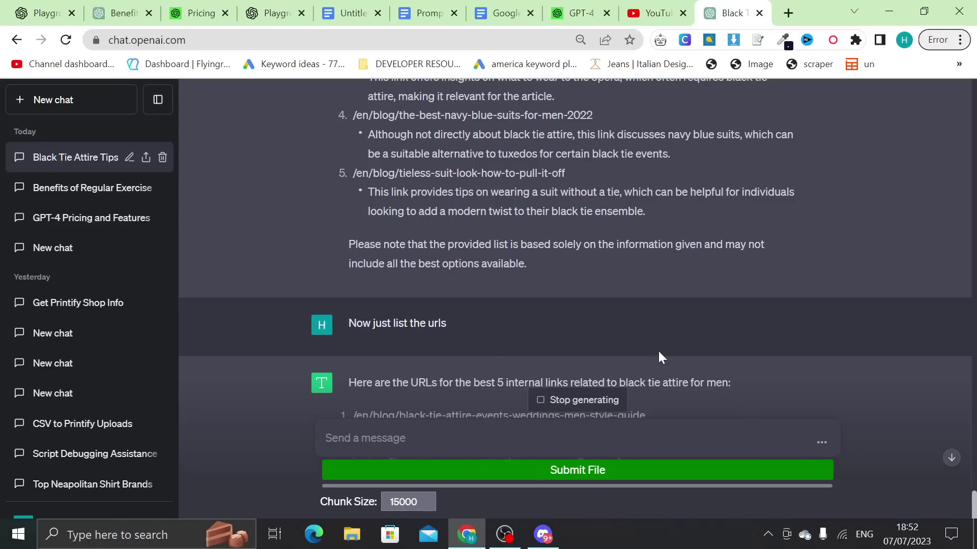
{"action": "left_click_drag", "start_coordinate": [589, 380], "coordinate": [338, 305]}
{"action": "key", "text": "ctrl+c"}
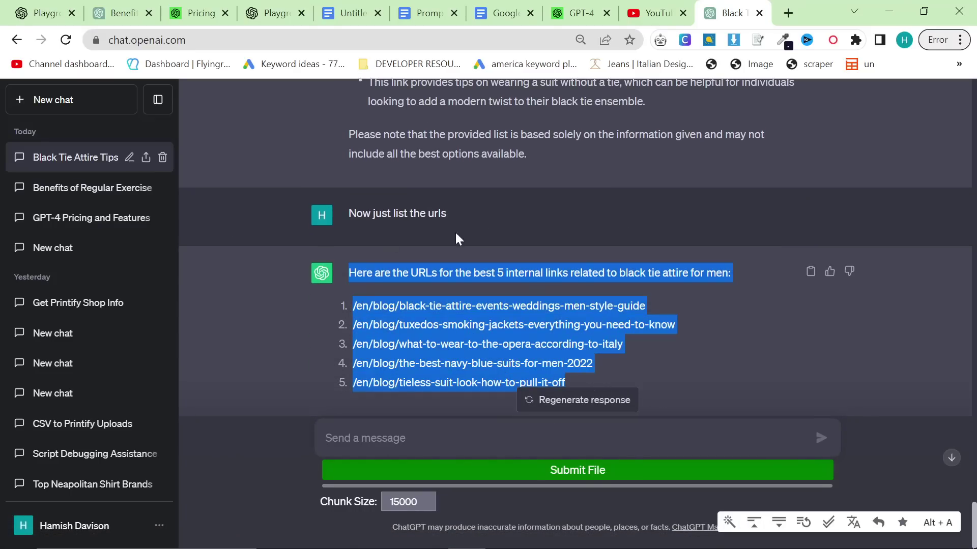
{"action": "left_click", "coordinate": [582, 399]}
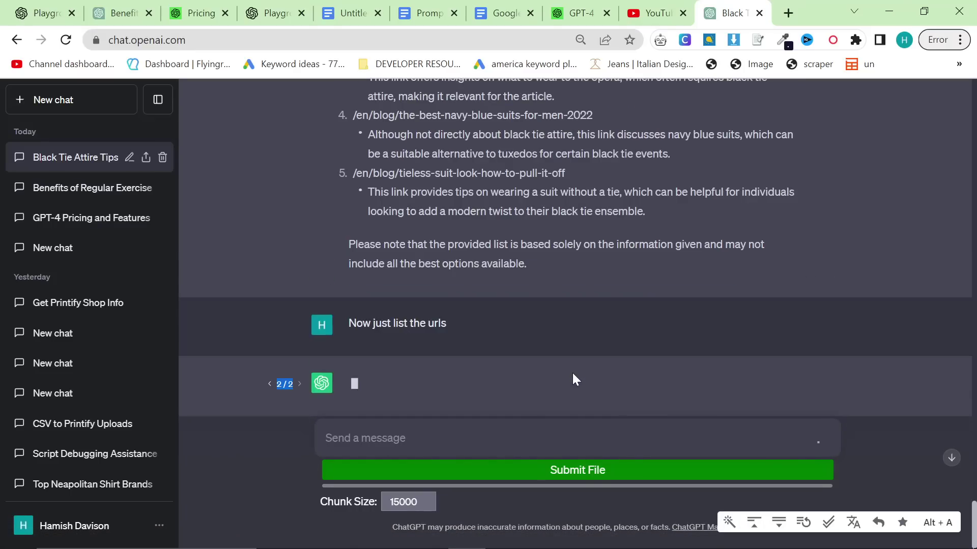
Paste the URL list under the Ahref internal links heading in 'Prompt for video tonight'.
{"action": "left_click", "coordinate": [344, 11]}
{"action": "left_click", "coordinate": [426, 12]}
{"action": "scroll", "coordinate": [422, 351], "scroll_direction": "up", "scroll_amount": 5}
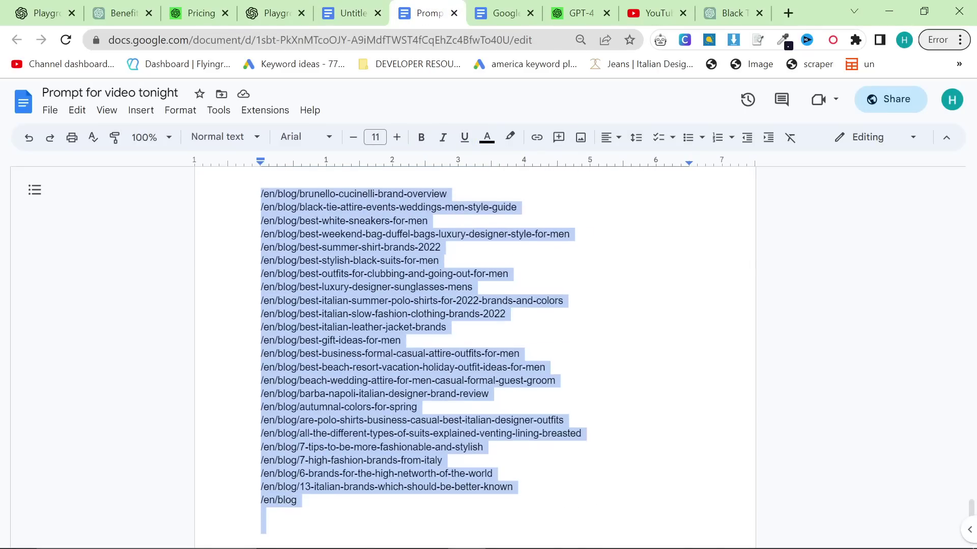
{"action": "key", "text": "ctrl+v"}
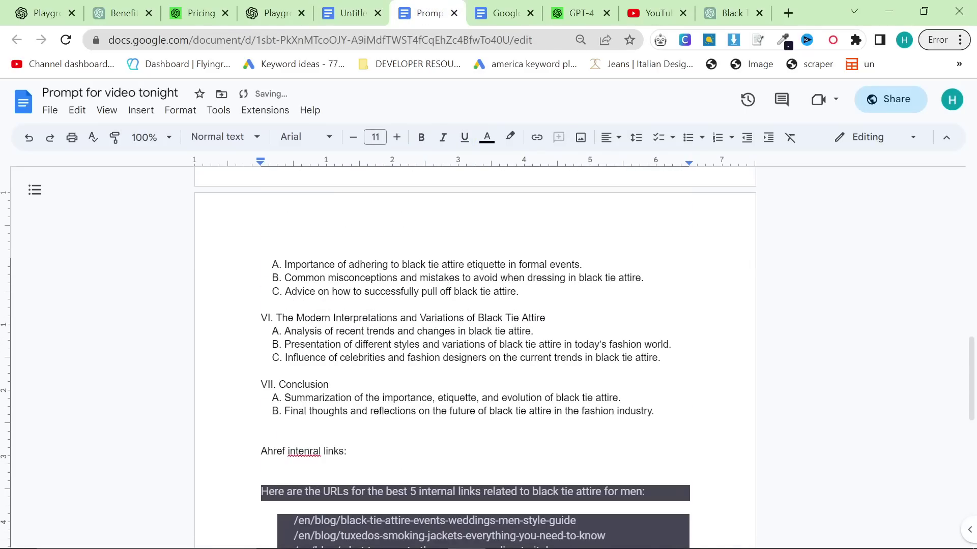
Re-paste the ChatGPT link list as plain text instead of formatted text.
{"action": "key", "text": "ctrl+z"}
{"action": "key", "text": "ctrl+shift+v"}
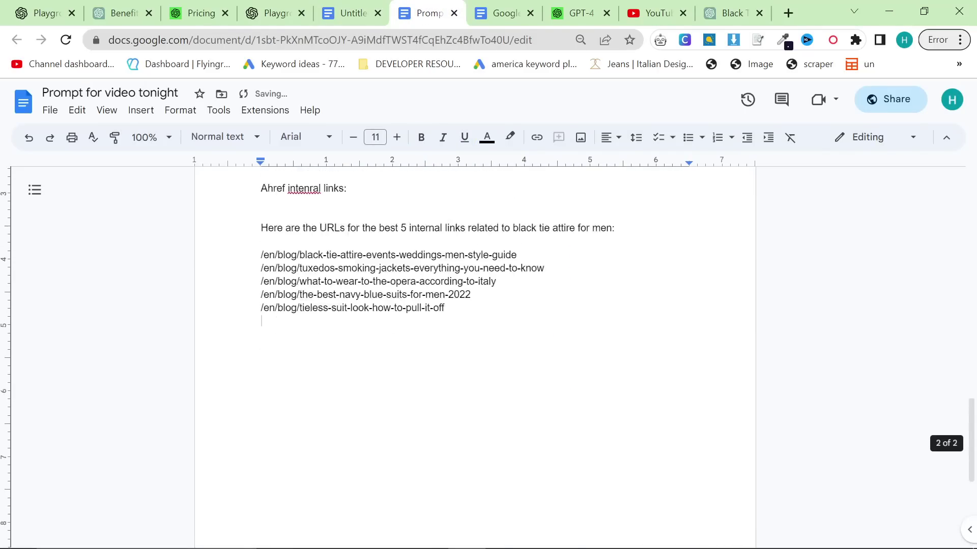
{"action": "key", "text": "shift+Up"}
{"action": "key", "text": "shift+Up"}
{"action": "key", "text": "shift+Up"}
{"action": "key", "text": "shift+Up"}
{"action": "key", "text": "shift+Up"}
{"action": "key", "text": "shift+Up"}
{"action": "key", "text": "shift+Up"}
{"action": "key", "text": "shift+Up"}
{"action": "key", "text": "ctrl+c"}
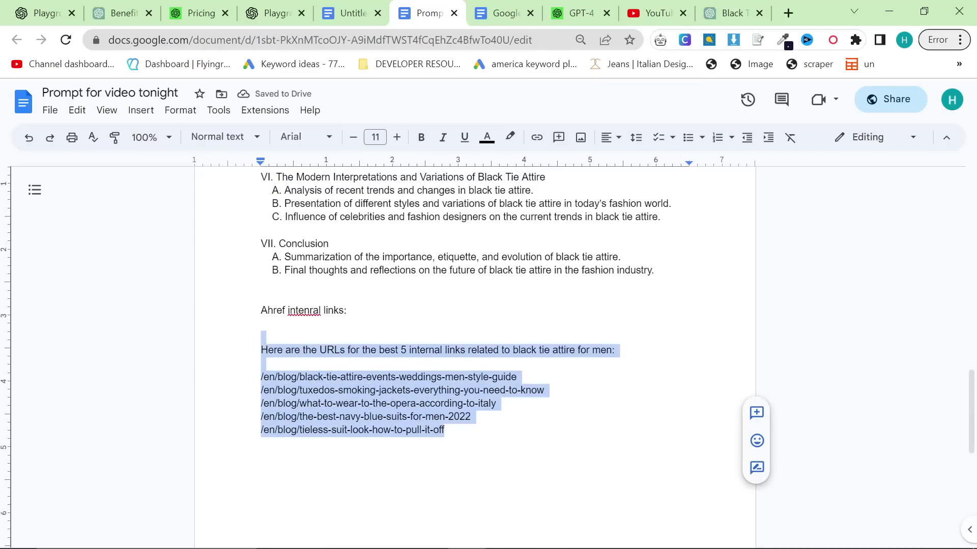
{"action": "left_click", "coordinate": [263, 444]}
Look over the five internal link URLs, selecting and deselecting the last lines.
{"action": "double_click", "coordinate": [319, 390]}
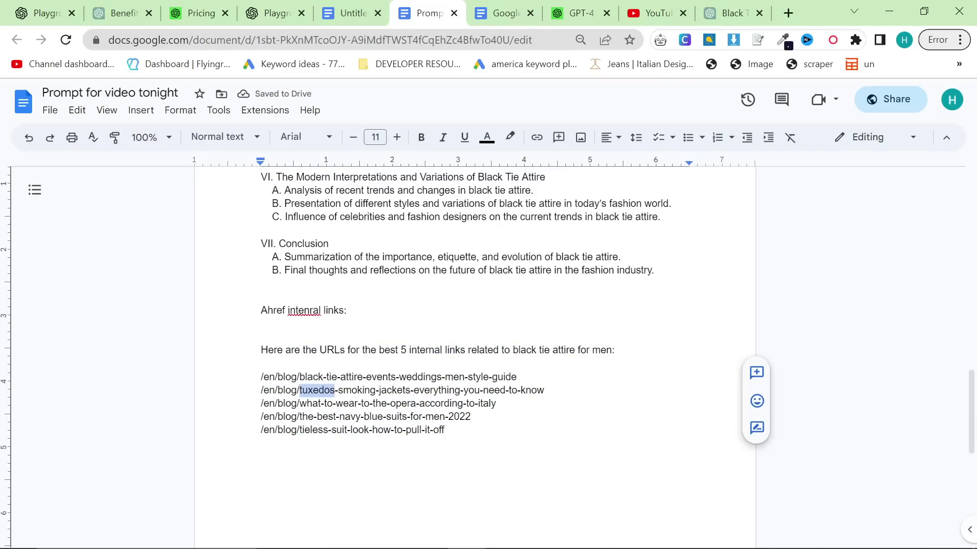
{"action": "left_click_drag", "start_coordinate": [375, 403], "coordinate": [261, 416]}
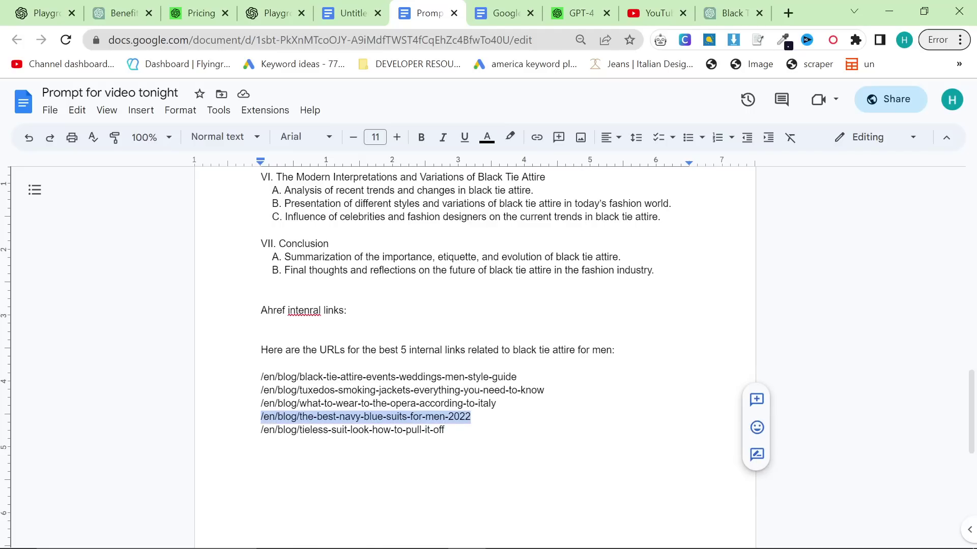
{"action": "left_click_drag", "start_coordinate": [382, 417], "coordinate": [386, 416]}
{"action": "left_click_drag", "start_coordinate": [450, 429], "coordinate": [261, 430]}
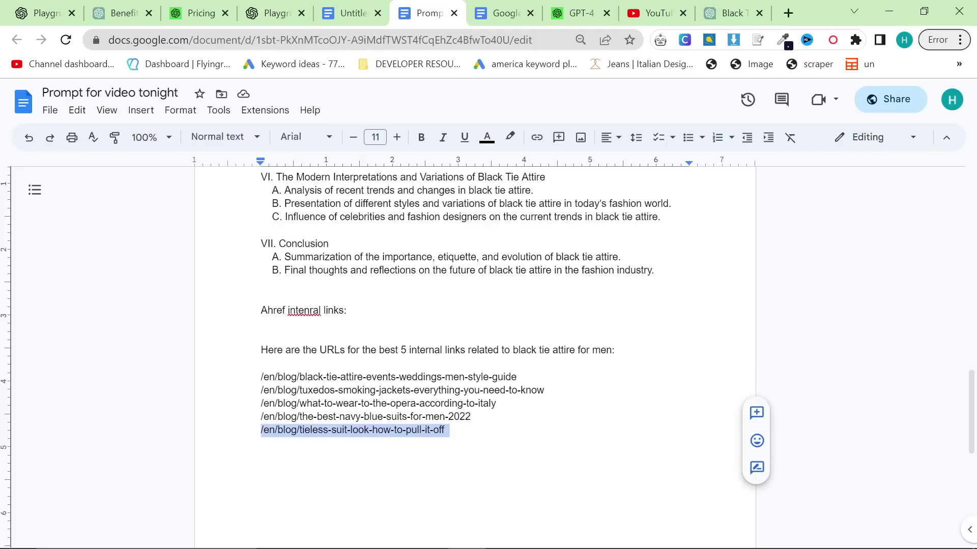
{"action": "left_click", "coordinate": [433, 430]}
{"action": "left_click_drag", "start_coordinate": [449, 429], "coordinate": [261, 417]}
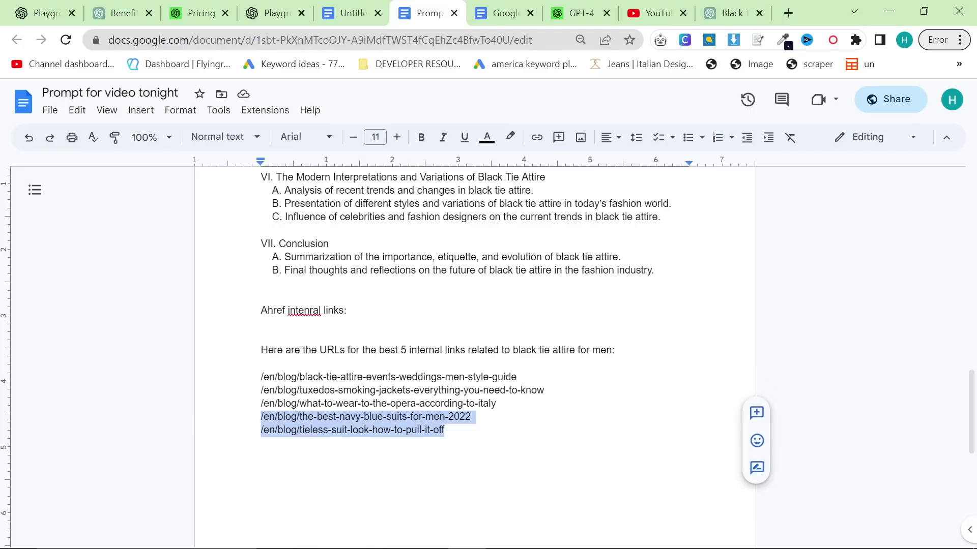
{"action": "left_click", "coordinate": [365, 430]}
{"action": "scroll", "coordinate": [475, 356], "scroll_direction": "up", "scroll_amount": 3}
Correct the misspellings to 'digestible' and 'multi brand' in the prompt.
{"action": "scroll", "coordinate": [475, 356], "scroll_direction": "up", "scroll_amount": 15}
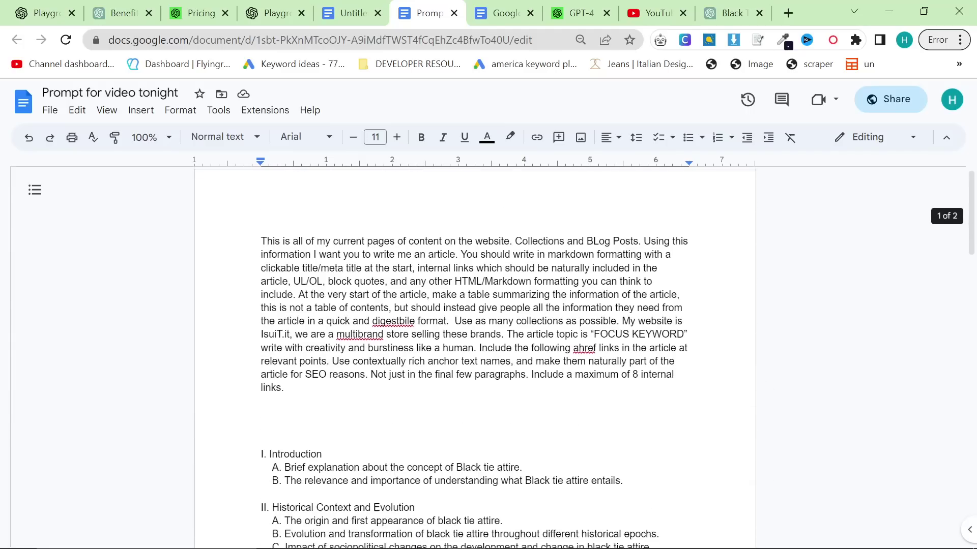
{"action": "scroll", "coordinate": [474, 356], "scroll_direction": "down", "scroll_amount": 12}
{"action": "key", "text": "ctrl+a"}
{"action": "scroll", "coordinate": [475, 356], "scroll_direction": "up", "scroll_amount": 12}
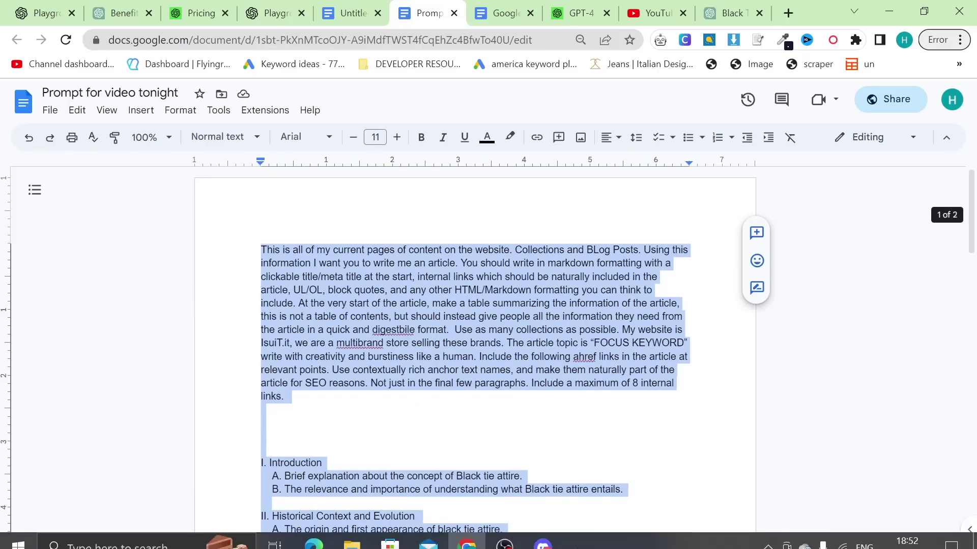
{"action": "left_click", "coordinate": [500, 370]}
{"action": "scroll", "coordinate": [396, 329], "scroll_direction": "down", "scroll_amount": 3}
{"action": "scroll", "coordinate": [396, 330], "scroll_direction": "up", "scroll_amount": 3}
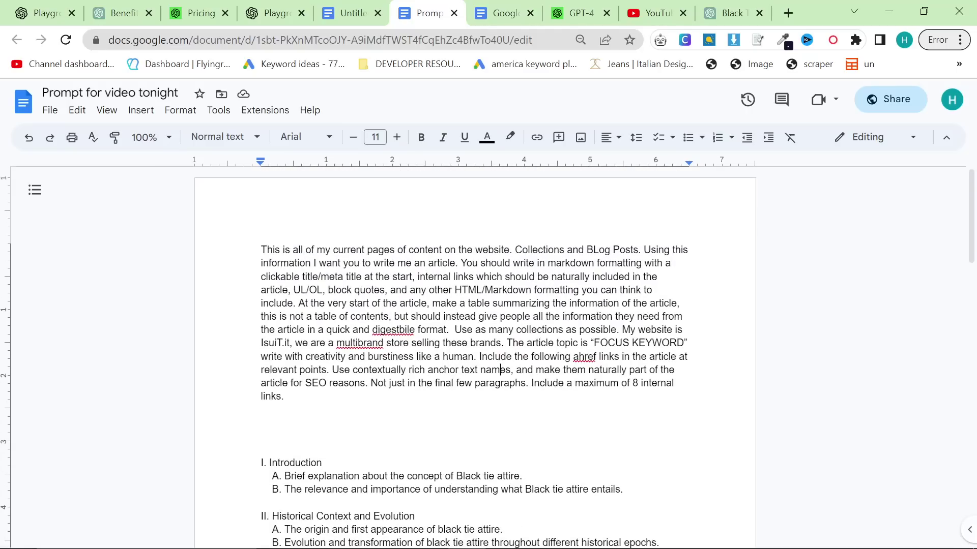
{"action": "right_click", "coordinate": [395, 330]}
{"action": "left_click", "coordinate": [444, 363]}
{"action": "right_click", "coordinate": [360, 343]}
{"action": "left_click", "coordinate": [394, 434]}
Replace the old Introduction-to-Conclusion outline with GPT-4's Black Tie Attire outline and select the whole prompt.
{"action": "left_click", "coordinate": [272, 12]}
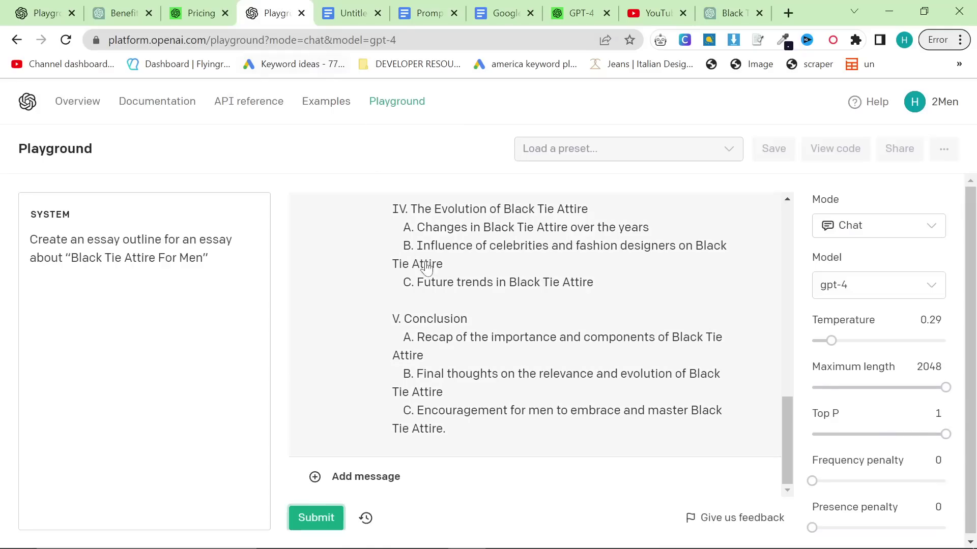
{"action": "left_click", "coordinate": [427, 268]}
{"action": "key", "text": "ctrl+a"}
{"action": "left_click", "coordinate": [427, 12]}
{"action": "scroll", "coordinate": [473, 331], "scroll_direction": "down", "scroll_amount": 3}
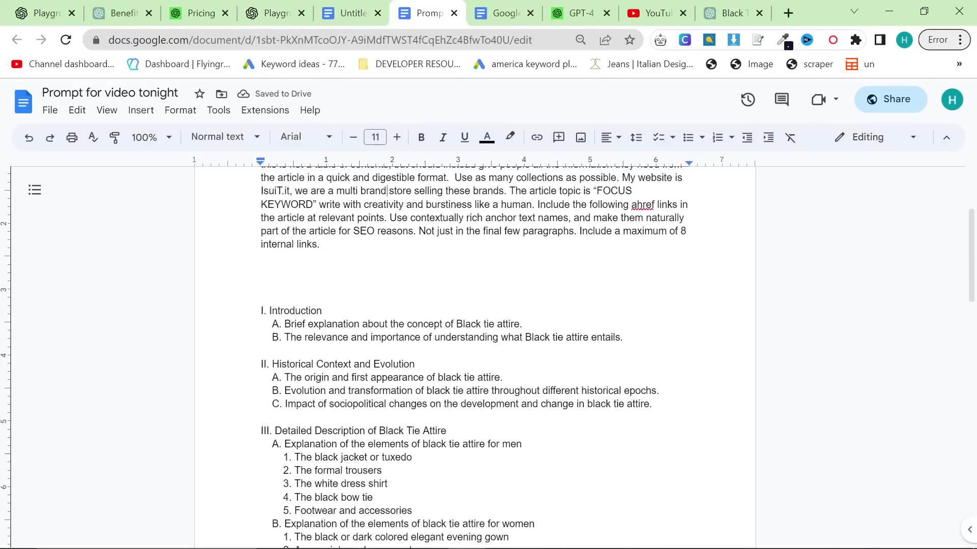
{"action": "left_click_drag", "start_coordinate": [260, 311], "coordinate": [351, 406]}
{"action": "scroll", "coordinate": [474, 331], "scroll_direction": "down", "scroll_amount": 2}
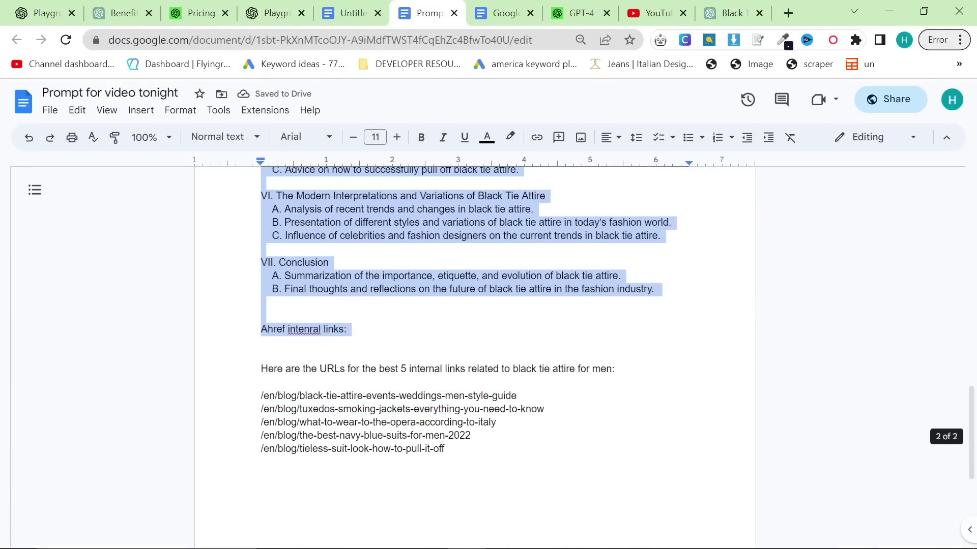
{"action": "left_click_drag", "start_coordinate": [351, 329], "coordinate": [662, 289]}
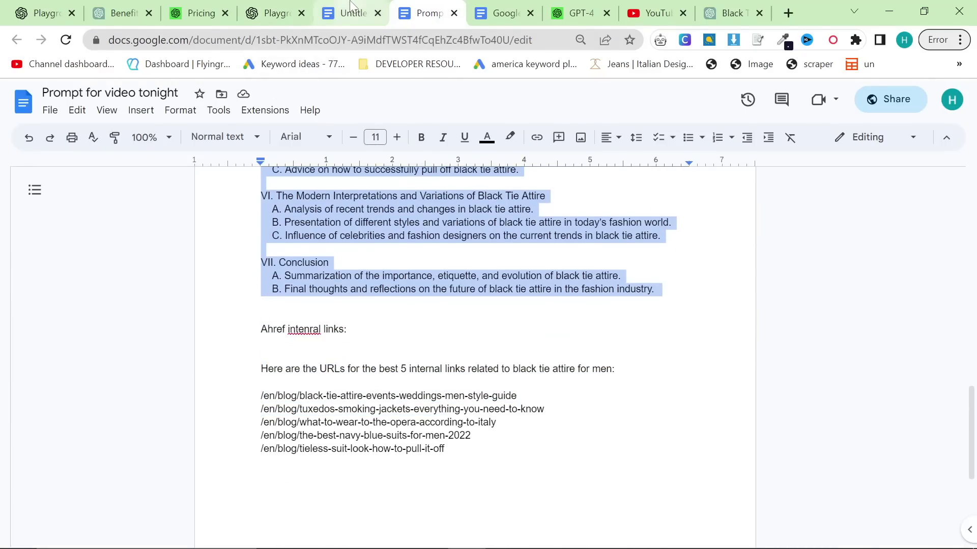
{"action": "left_click", "coordinate": [270, 13]}
{"action": "left_click", "coordinate": [425, 12]}
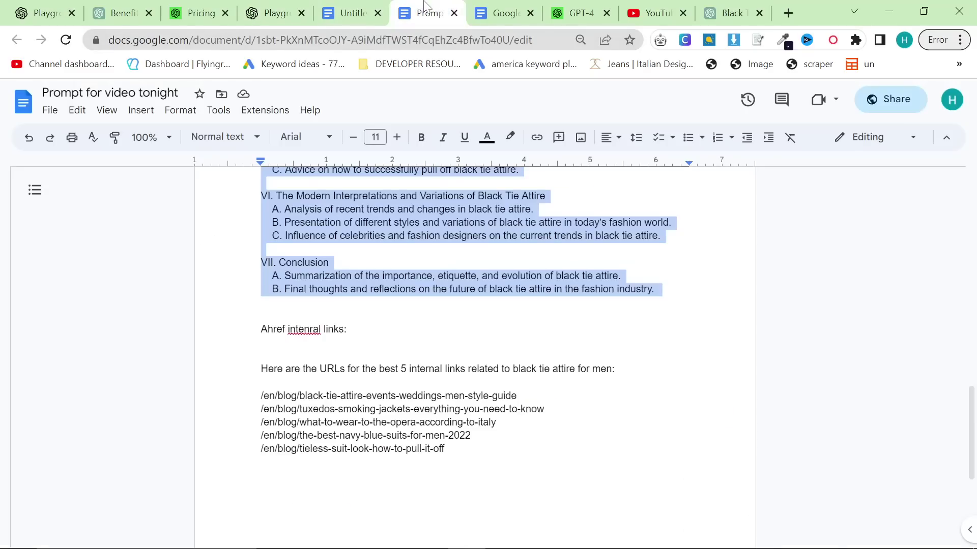
{"action": "key", "text": "ctrl+v"}
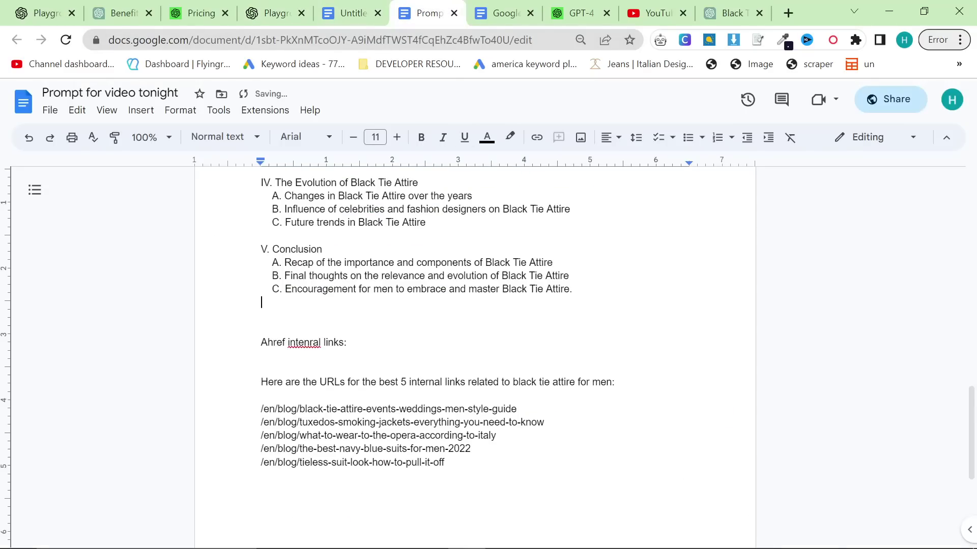
{"action": "scroll", "coordinate": [475, 356], "scroll_direction": "up", "scroll_amount": 15}
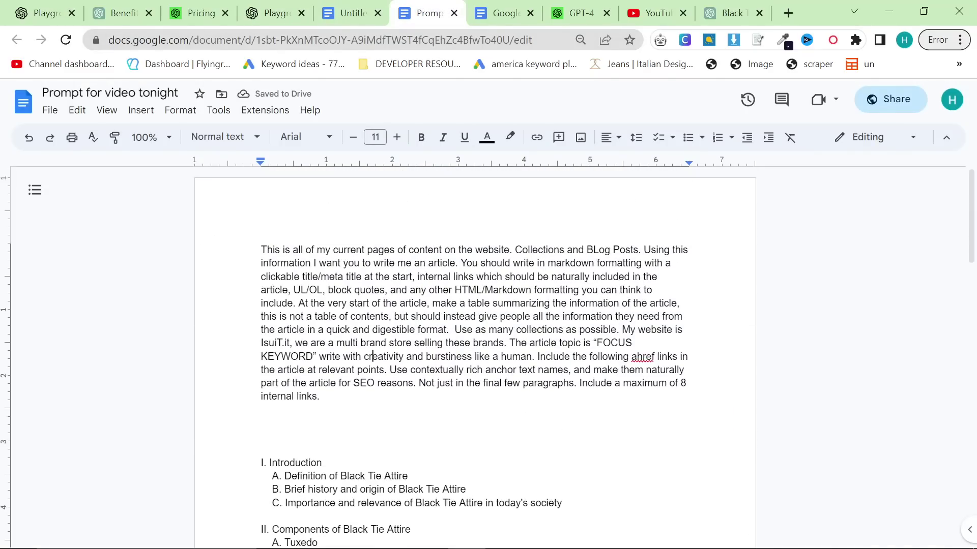
{"action": "key", "text": "ctrl+a"}
Paste the full prompt into a fresh Playground system message with maximum length 2048 and temperature 0.24.
{"action": "key", "text": "ctrl+shift+Tab"}
{"action": "key", "text": "ctrl+shift+Tab"}
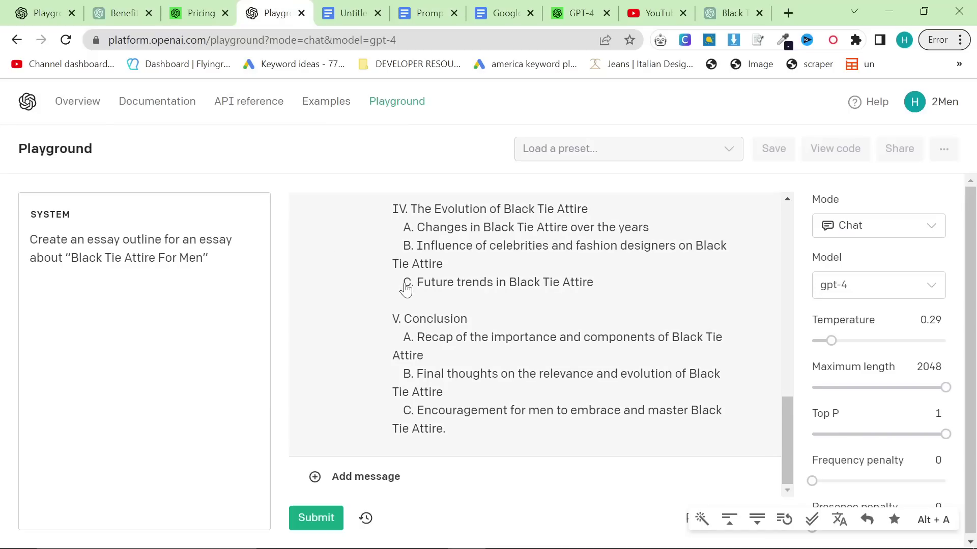
{"action": "key", "text": "F5"}
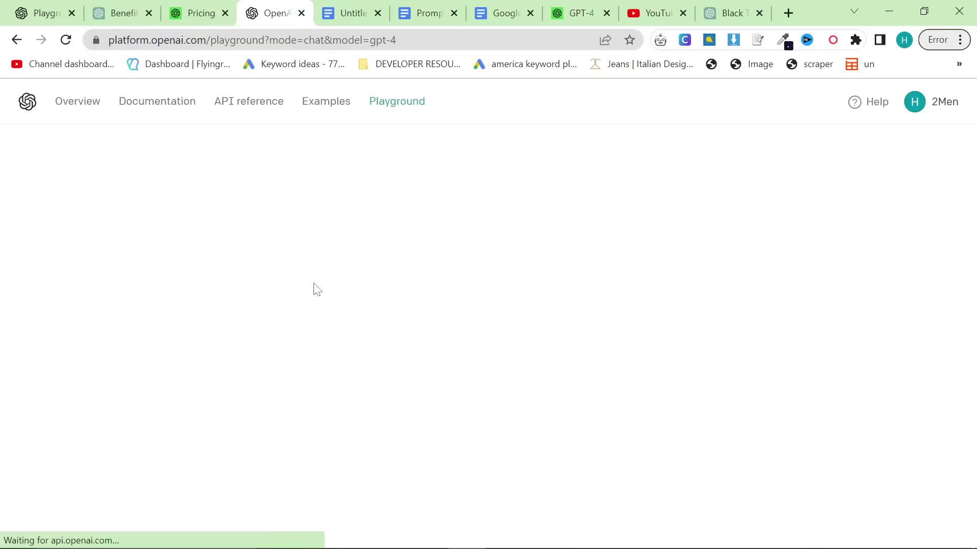
{"action": "key", "text": "ctrl+v"}
{"action": "scroll", "coordinate": [142, 377], "scroll_direction": "up", "scroll_amount": 15}
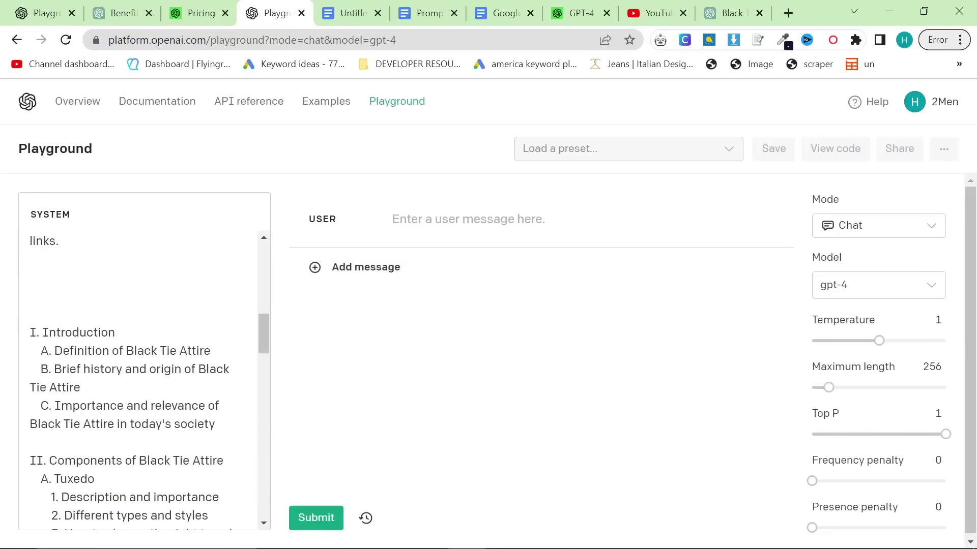
{"action": "left_click_drag", "start_coordinate": [828, 386], "coordinate": [946, 387]}
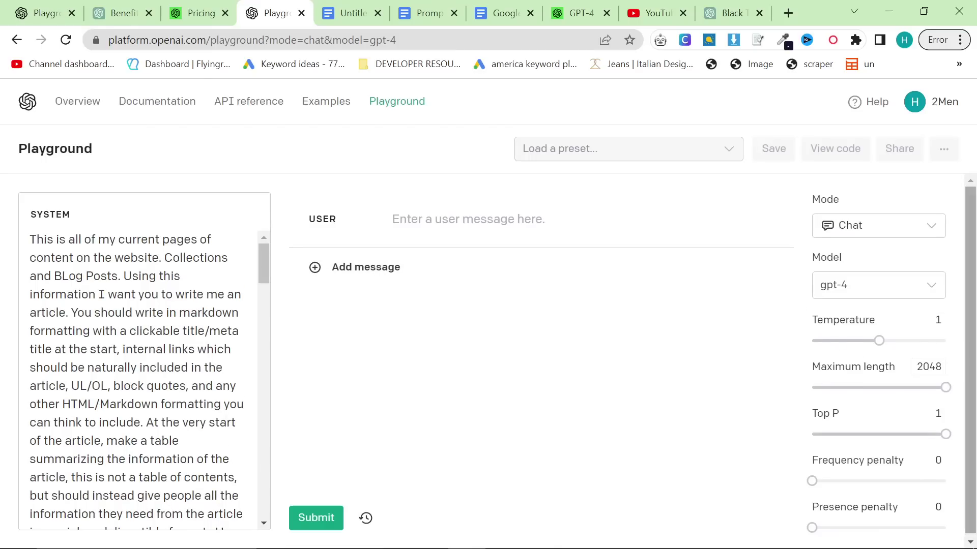
{"action": "left_click_drag", "start_coordinate": [871, 340], "coordinate": [815, 351]}
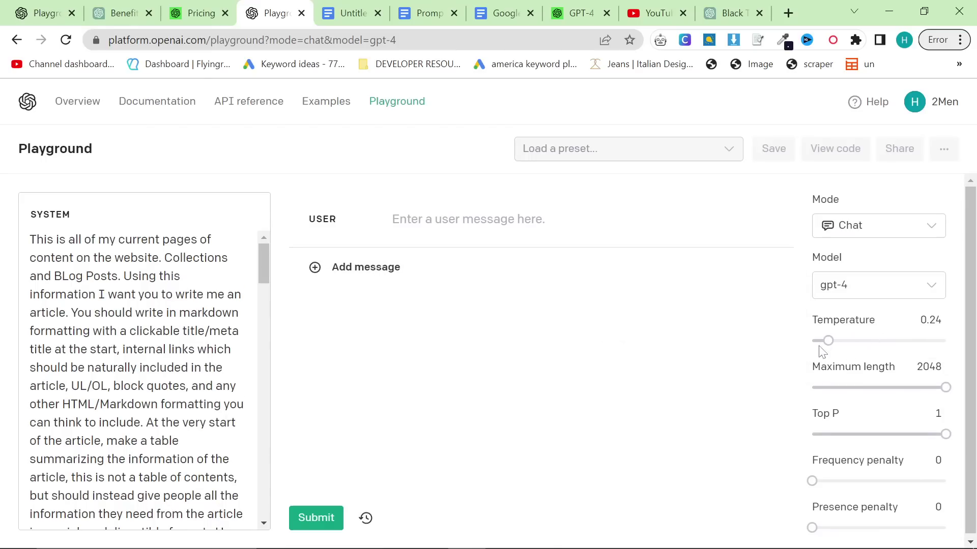
Add the user message 'Write the first part of three for this article'.
{"action": "left_click", "coordinate": [459, 223]}
{"action": "type", "text": "Write the first part of three for this ar"}
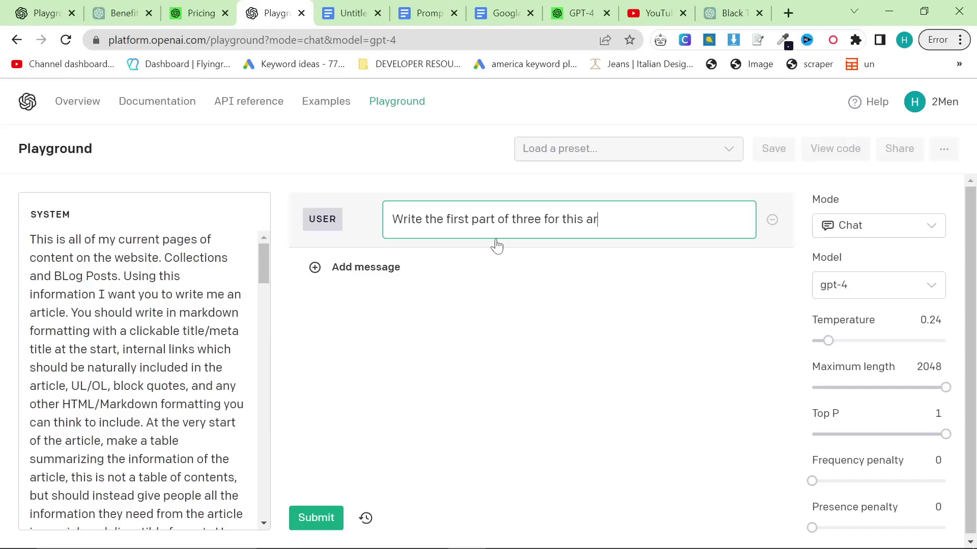
{"action": "type", "text": "ticle"}
{"action": "left_click", "coordinate": [532, 375]}
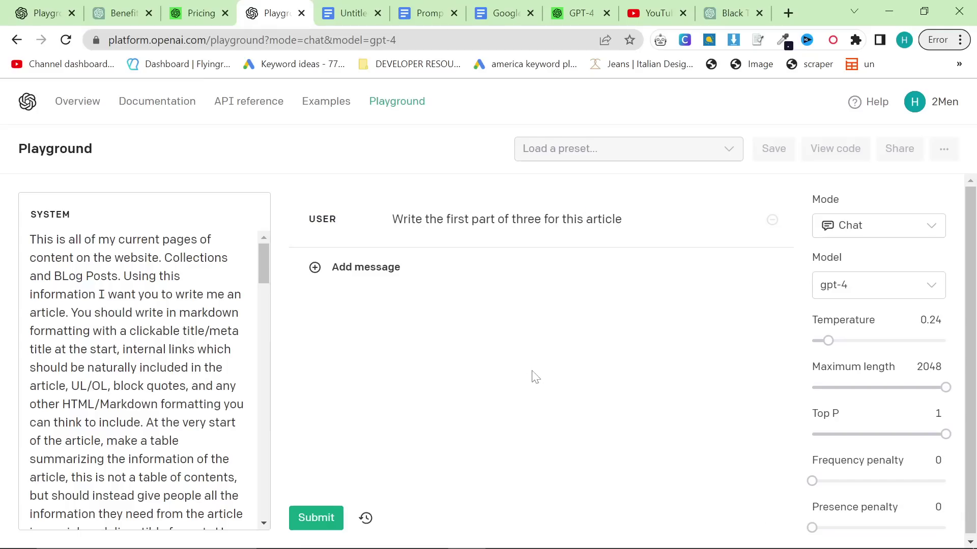
Generate GPT-4's first article part, stop it at 'such as weddings', and copy the whole markdown reply.
{"action": "left_click", "coordinate": [328, 517]}
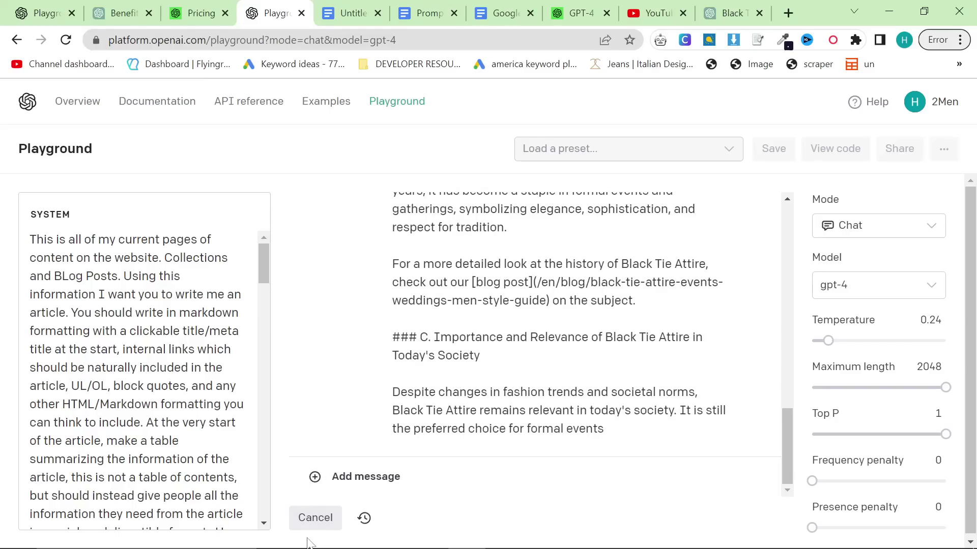
{"action": "left_click", "coordinate": [316, 520]}
{"action": "left_click", "coordinate": [522, 316]}
{"action": "key", "text": "ctrl+a"}
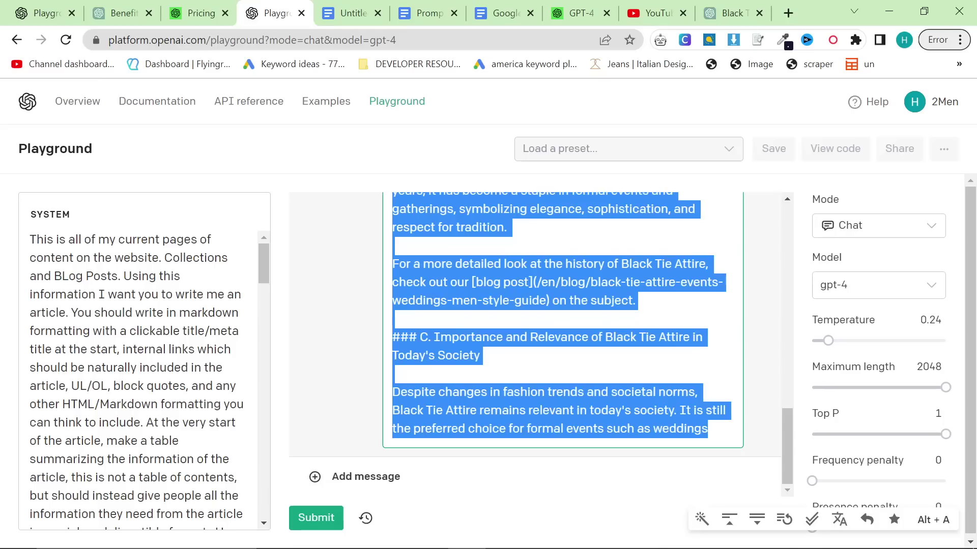
{"action": "key", "text": "ctrl+c"}
{"action": "left_click", "coordinate": [366, 477]}
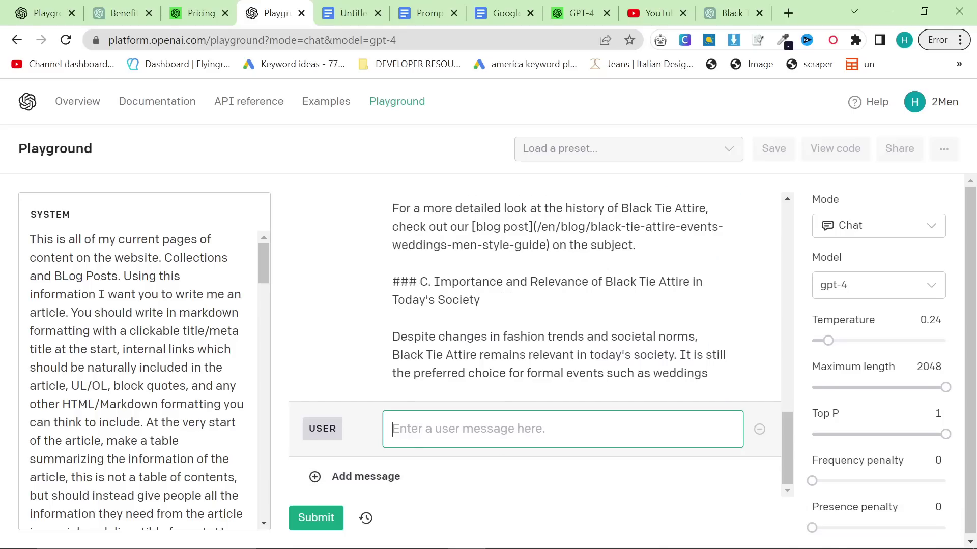
{"action": "left_click", "coordinate": [538, 290]}
{"action": "key", "text": "ctrl+a"}
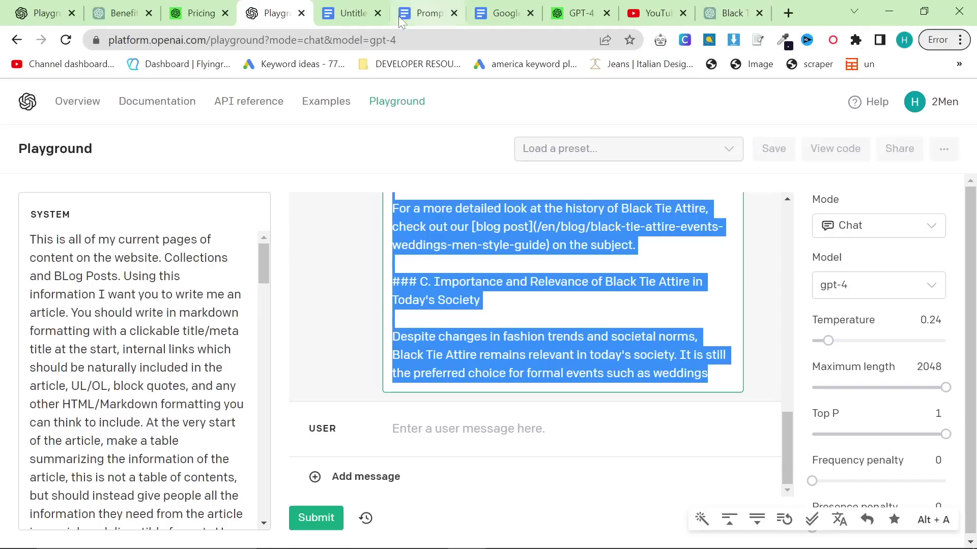
{"action": "scroll", "coordinate": [534, 346], "scroll_direction": "up", "scroll_amount": 5}
{"action": "scroll", "coordinate": [534, 346], "scroll_direction": "down", "scroll_amount": 5}
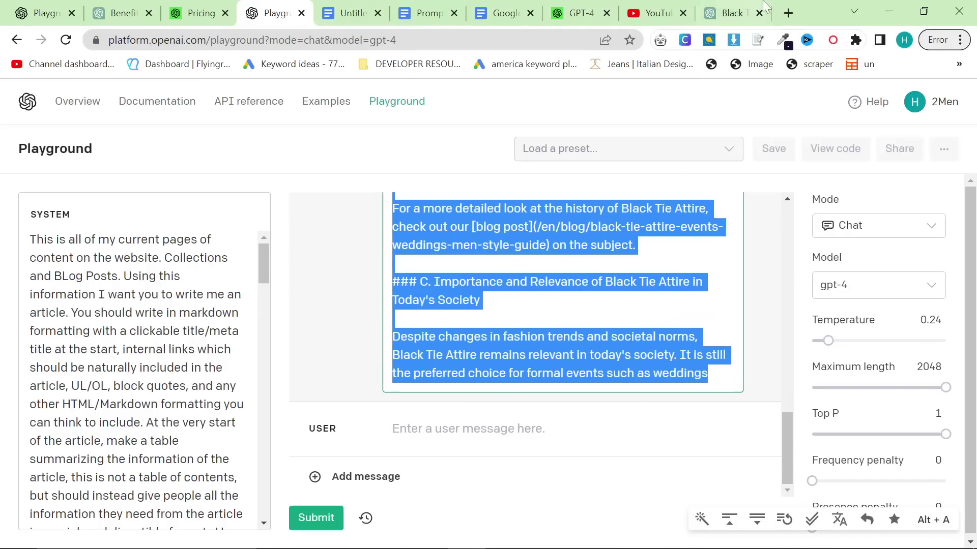
Open markdowntohtml.com beside the Playground and paste the article markdown over the sample text.
{"action": "left_click", "coordinate": [788, 13]}
{"action": "type", "text": "markdowntohtml.com"}
{"action": "key", "text": "Return"}
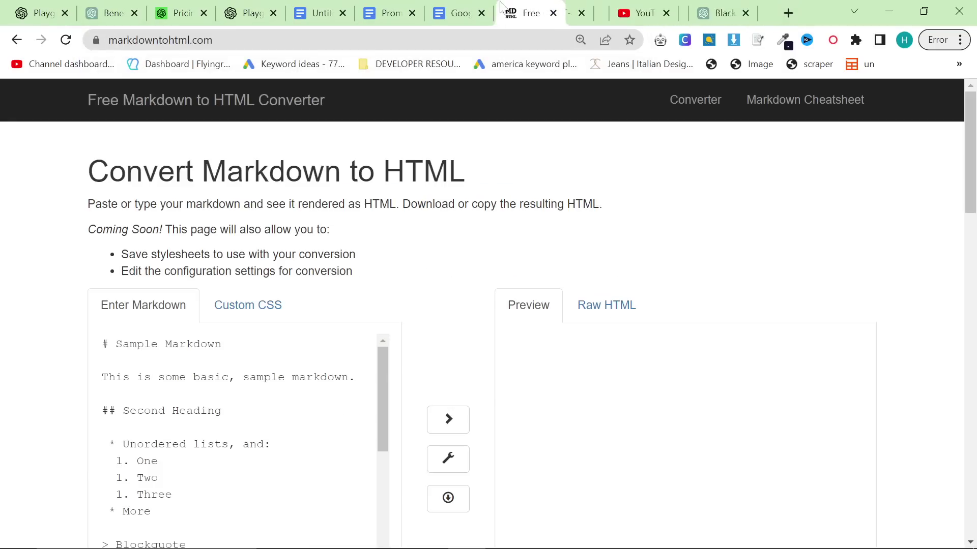
{"action": "left_click_drag", "start_coordinate": [501, 7], "coordinate": [305, 9]}
{"action": "left_click", "coordinate": [357, 407]}
{"action": "key", "text": "ctrl+a"}
{"action": "key", "text": "ctrl+v"}
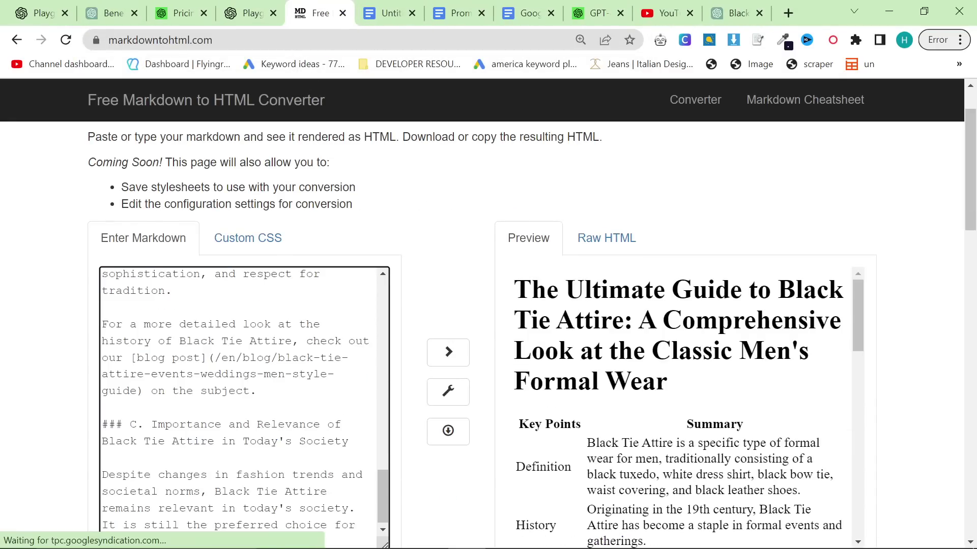
{"action": "scroll", "coordinate": [676, 407], "scroll_direction": "down", "scroll_amount": 10}
Select all the generated Raw HTML code for the article.
{"action": "left_click", "coordinate": [608, 239]}
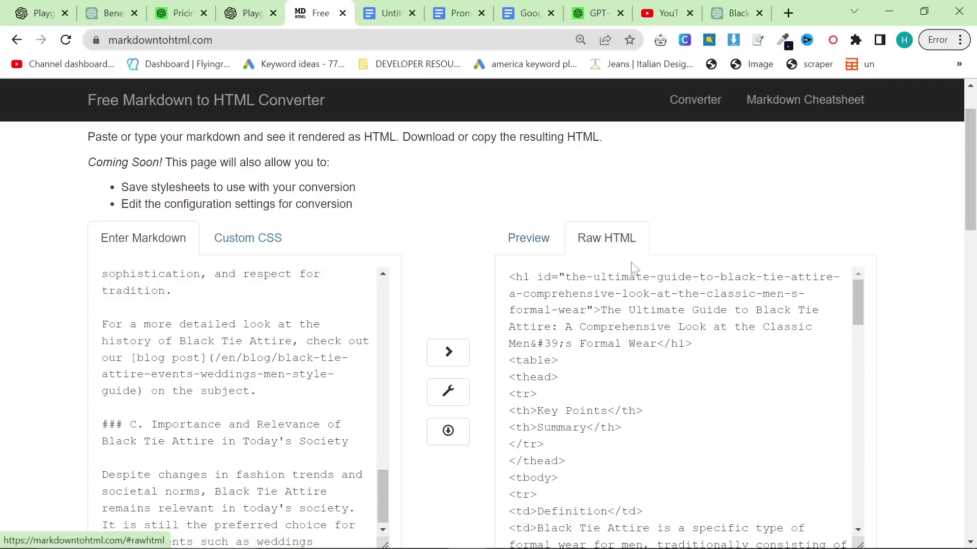
{"action": "scroll", "coordinate": [634, 269], "scroll_direction": "down", "scroll_amount": 5}
{"action": "left_click", "coordinate": [633, 285]}
{"action": "key", "text": "ctrl+a"}
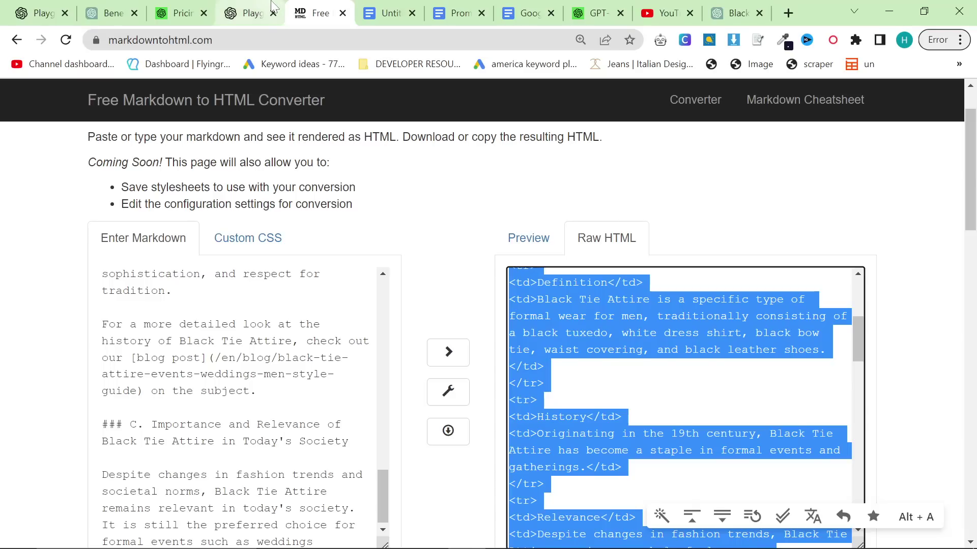
{"action": "left_click", "coordinate": [250, 13]}
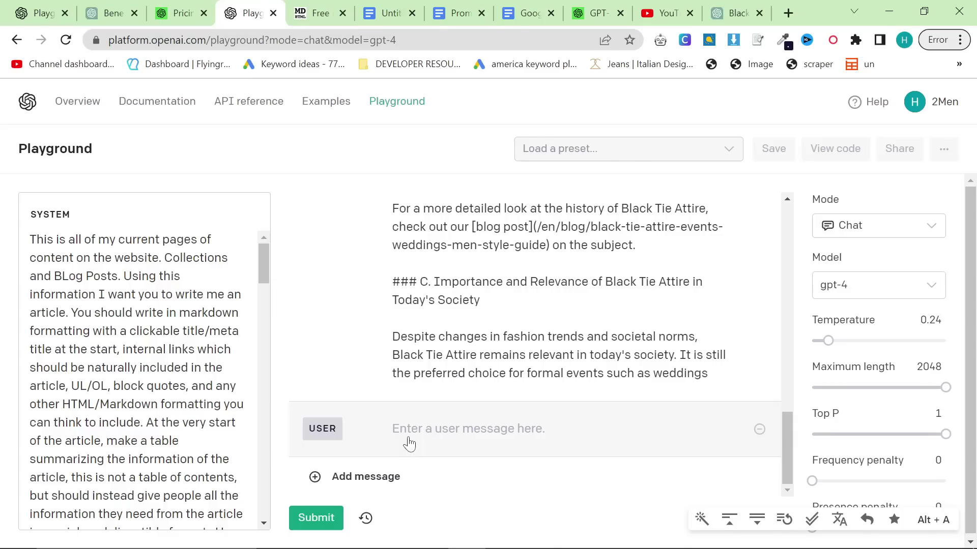
{"action": "left_click", "coordinate": [302, 13]}
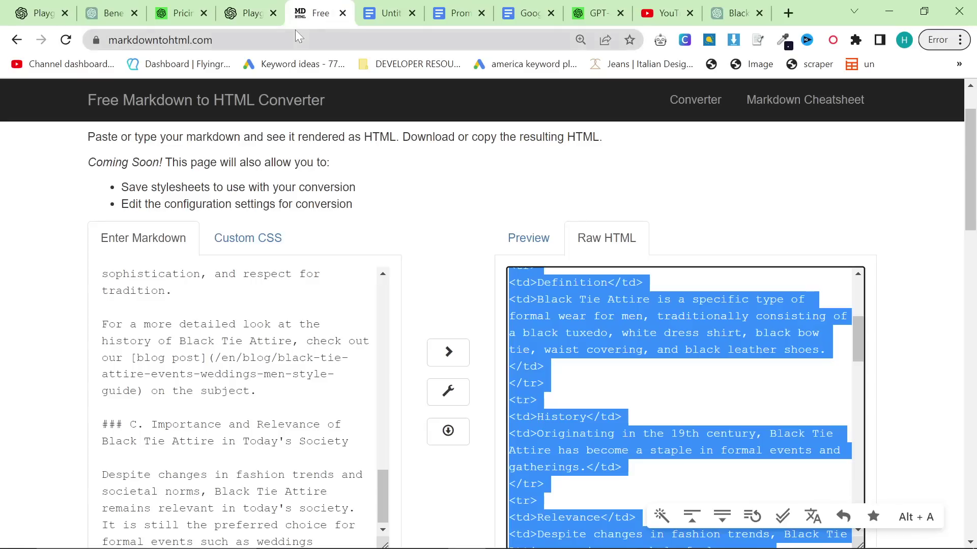
Search Google for 'printify api reference' and open the developers.printify.com API Reference overview.
{"action": "left_click", "coordinate": [297, 32]}
{"action": "type", "text": "printif"}
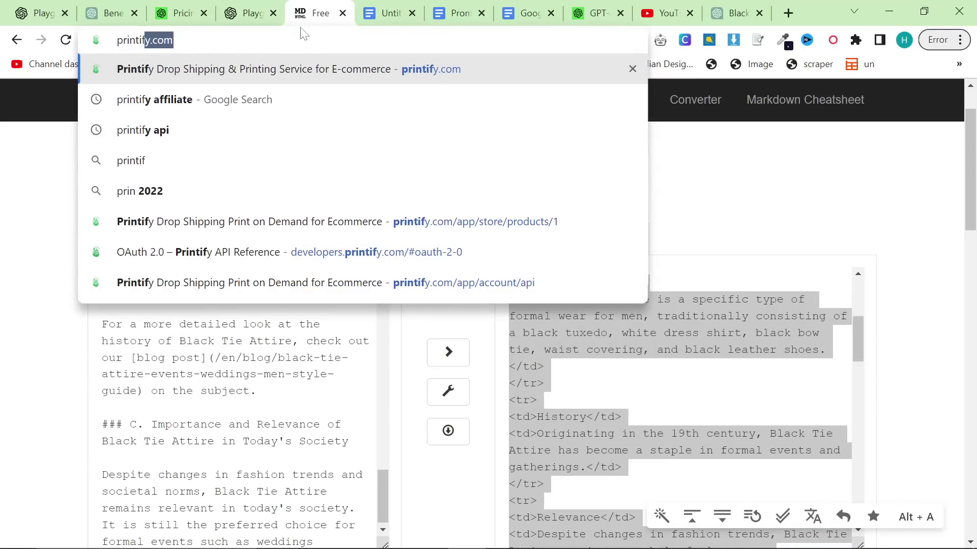
{"action": "type", "text": "y api "}
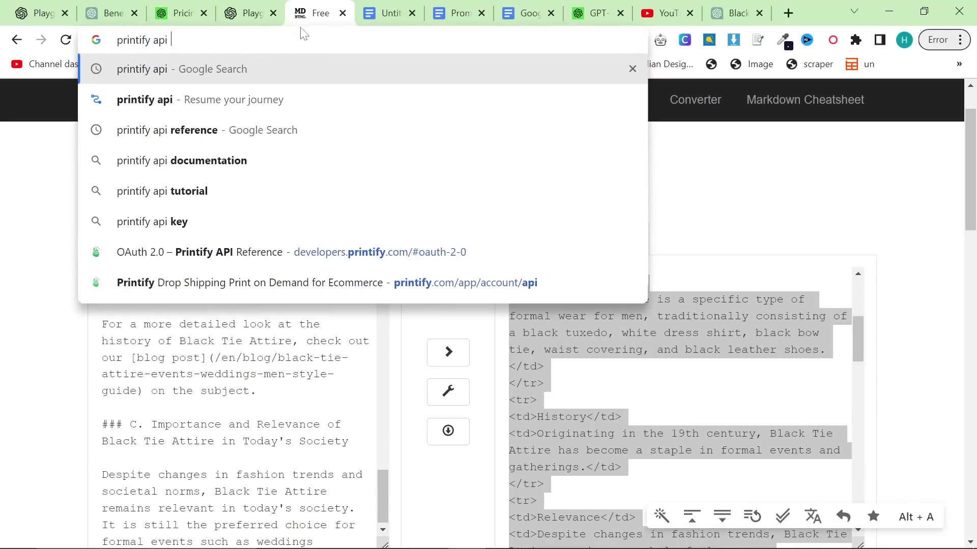
{"action": "type", "text": "reference"}
{"action": "key", "text": "Return"}
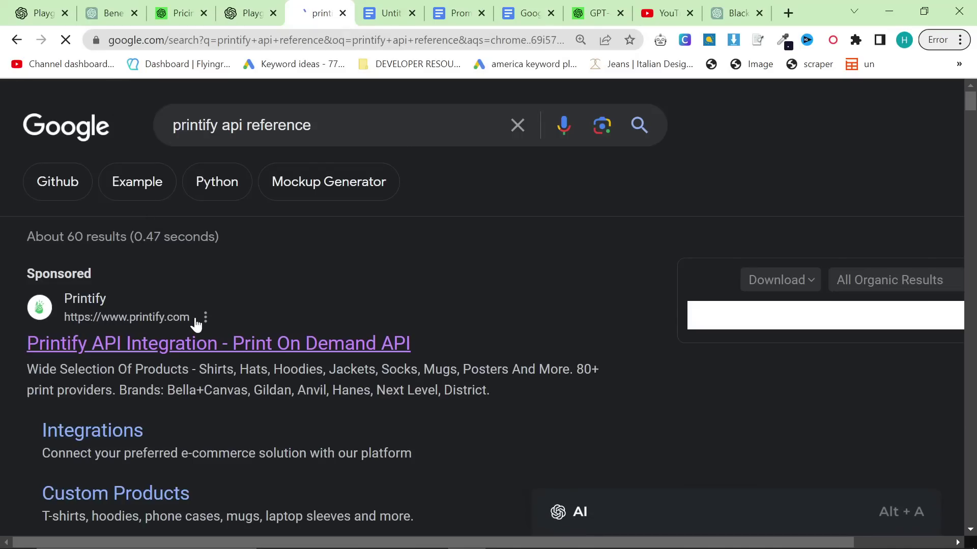
{"action": "left_click", "coordinate": [194, 314]}
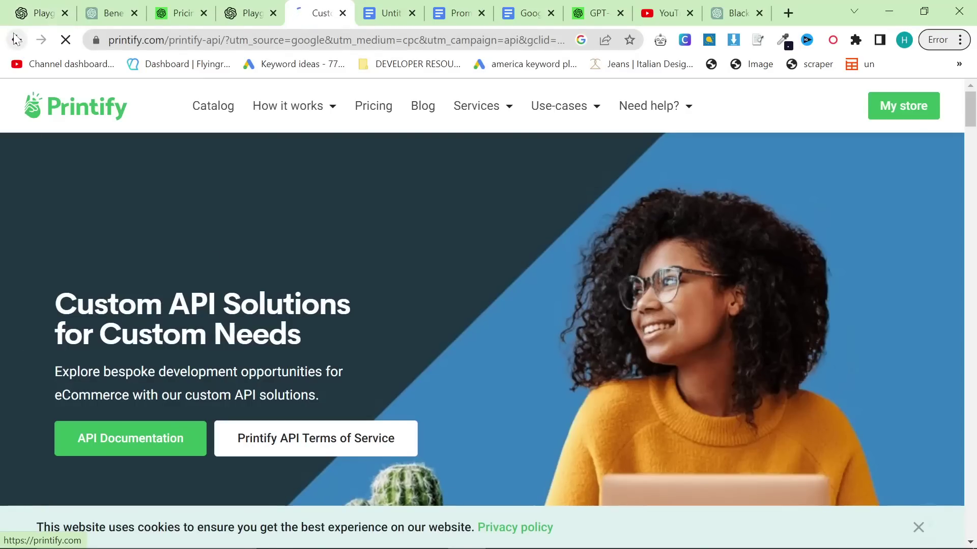
{"action": "left_click", "coordinate": [17, 40]}
{"action": "scroll", "coordinate": [256, 317], "scroll_direction": "down", "scroll_amount": 5}
{"action": "left_click", "coordinate": [182, 282]}
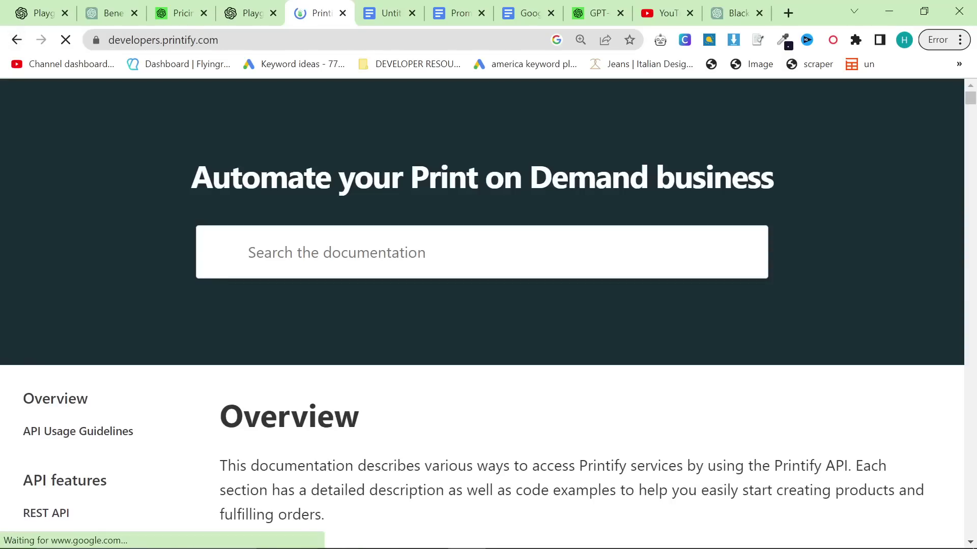
Look through the Printify API documentation before returning to the Playground.
{"action": "scroll", "coordinate": [316, 266], "scroll_direction": "down", "scroll_amount": 20}
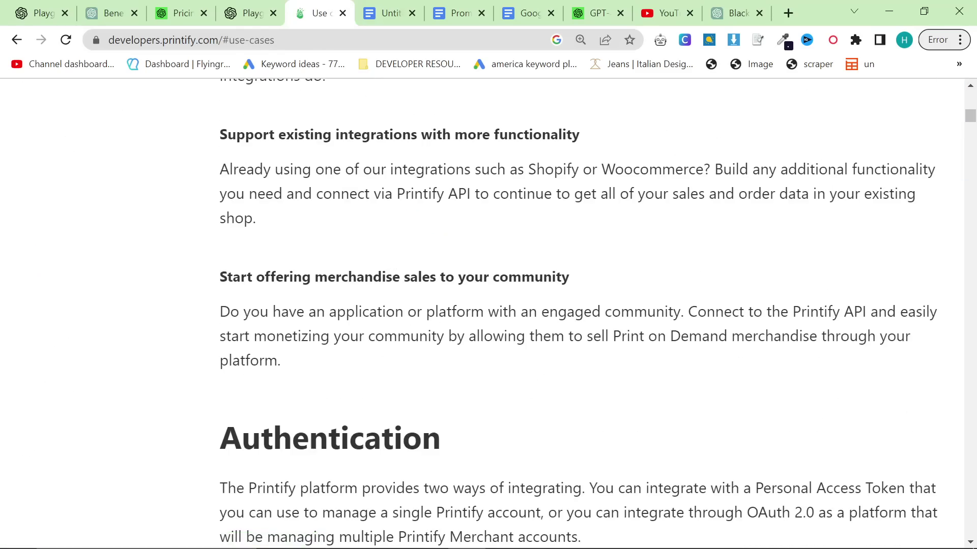
{"action": "scroll", "coordinate": [344, 305], "scroll_direction": "down", "scroll_amount": 10}
{"action": "key", "text": "ctrl+a"}
{"action": "left_click", "coordinate": [570, 369]}
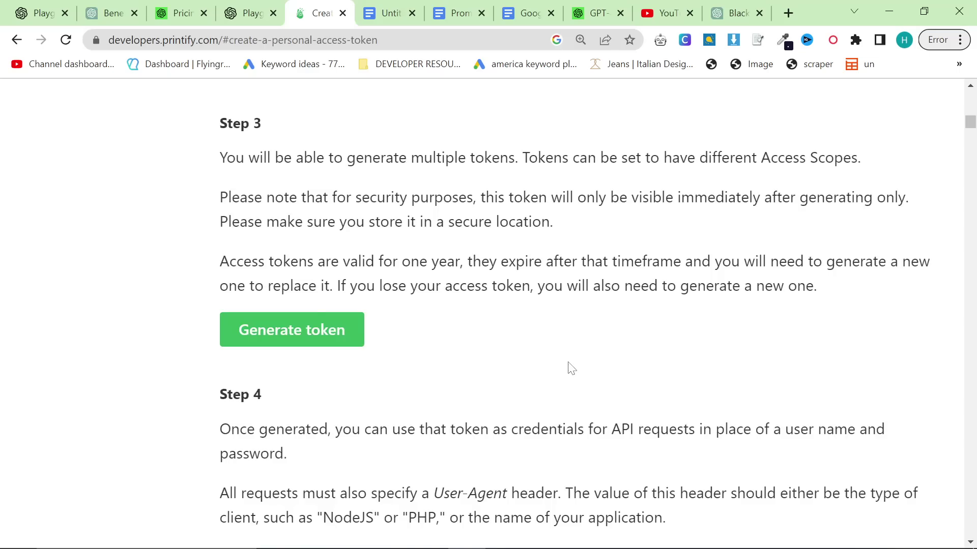
{"action": "scroll", "coordinate": [570, 368], "scroll_direction": "up", "scroll_amount": 20}
{"action": "key", "text": "ctrl+shift+Tab"}
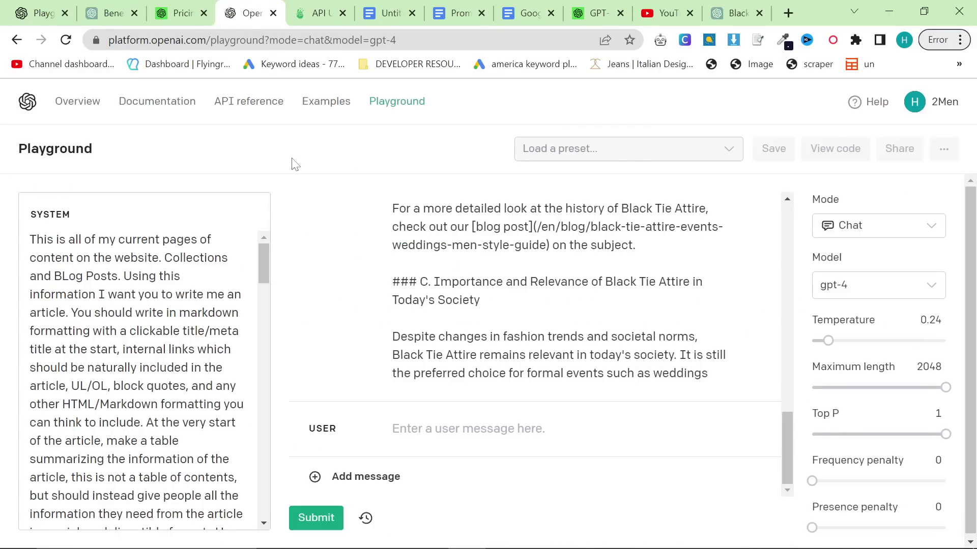
Reload the Playground, paste the Printify docs as the system prompt, and set maximum length 2048 and temperature 0.3.
{"action": "key", "text": "F5"}
{"action": "key", "text": "ctrl+v"}
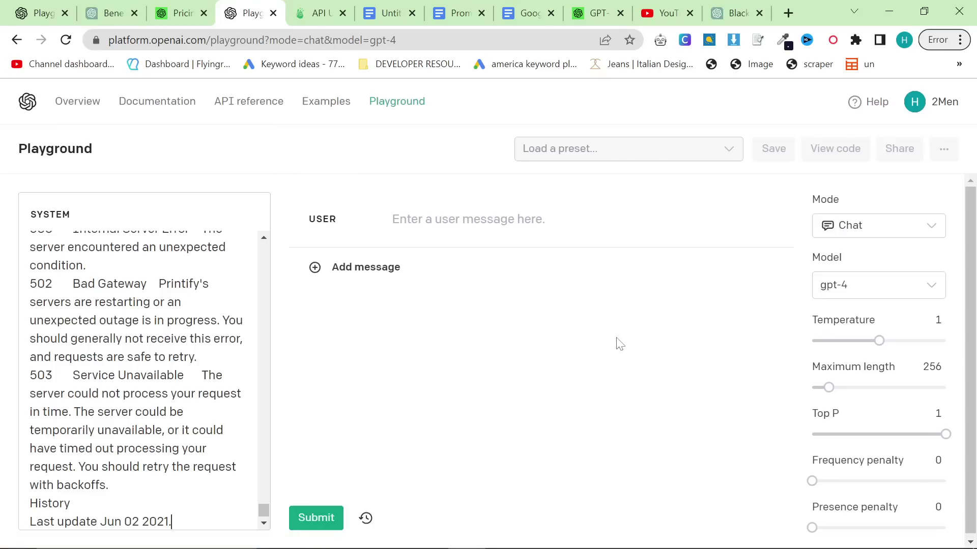
{"action": "left_click_drag", "start_coordinate": [862, 388], "coordinate": [948, 387]}
{"action": "left_click_drag", "start_coordinate": [878, 340], "coordinate": [831, 341]}
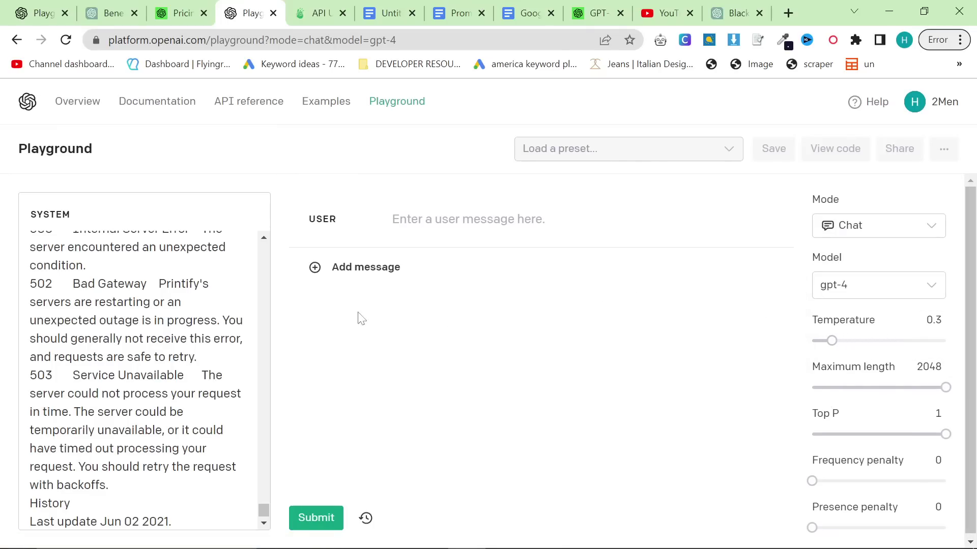
Keep gpt-4 as the model and submit the user message 'Please write me a script'.
{"action": "key", "text": "Page_Up"}
{"action": "key", "text": "Page_Up"}
{"action": "left_click_drag", "start_coordinate": [262, 511], "coordinate": [261, 252]}
{"action": "left_click", "coordinate": [824, 285]}
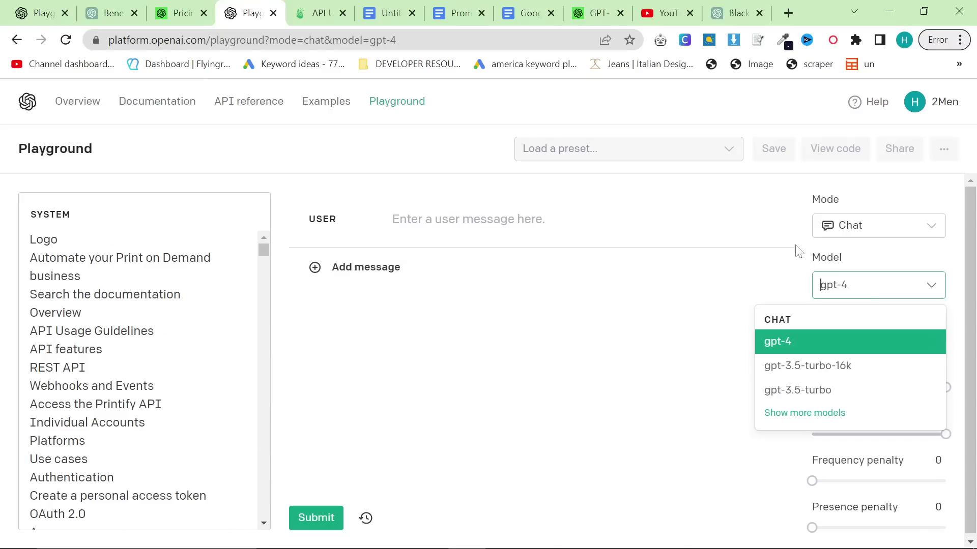
{"action": "left_click", "coordinate": [568, 236]}
{"action": "left_click", "coordinate": [568, 236]}
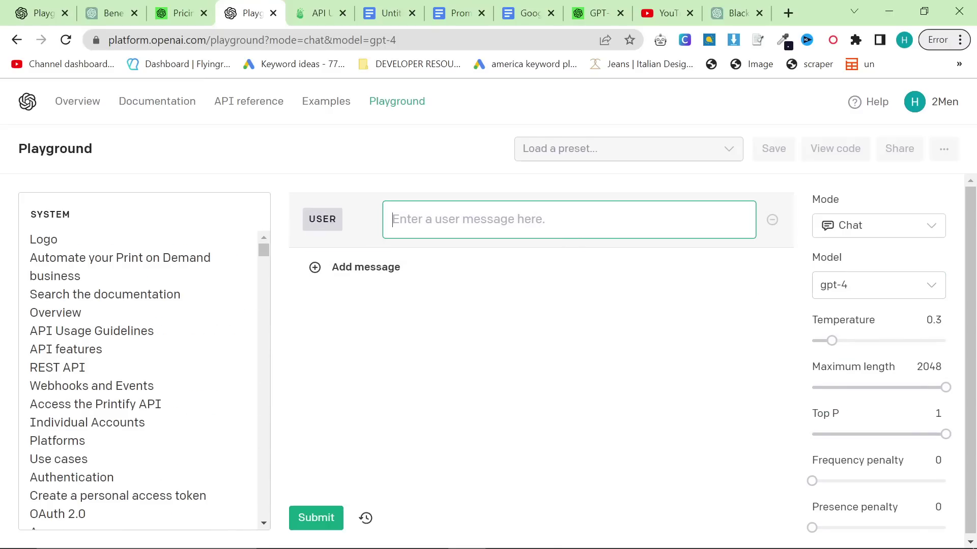
{"action": "type", "text": "Please write me a script"}
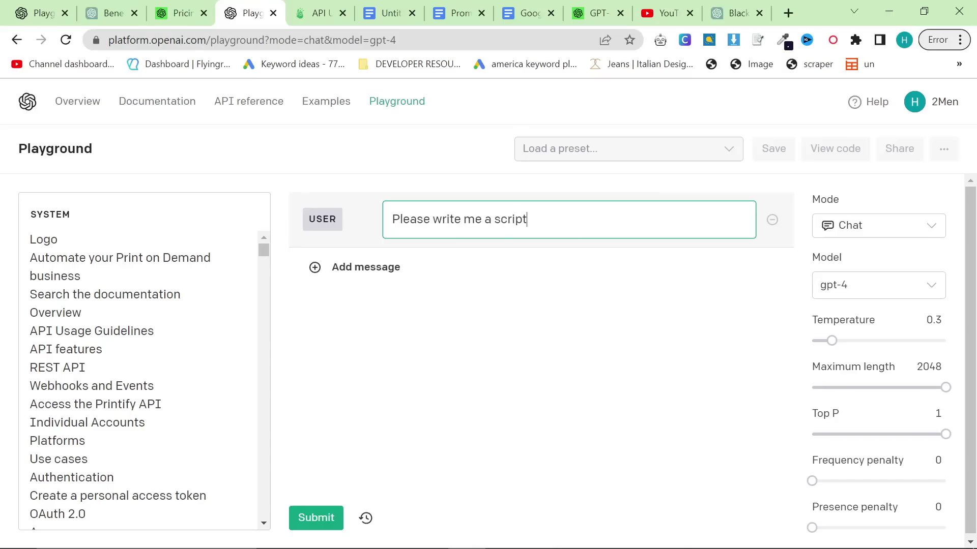
{"action": "left_click", "coordinate": [308, 517]}
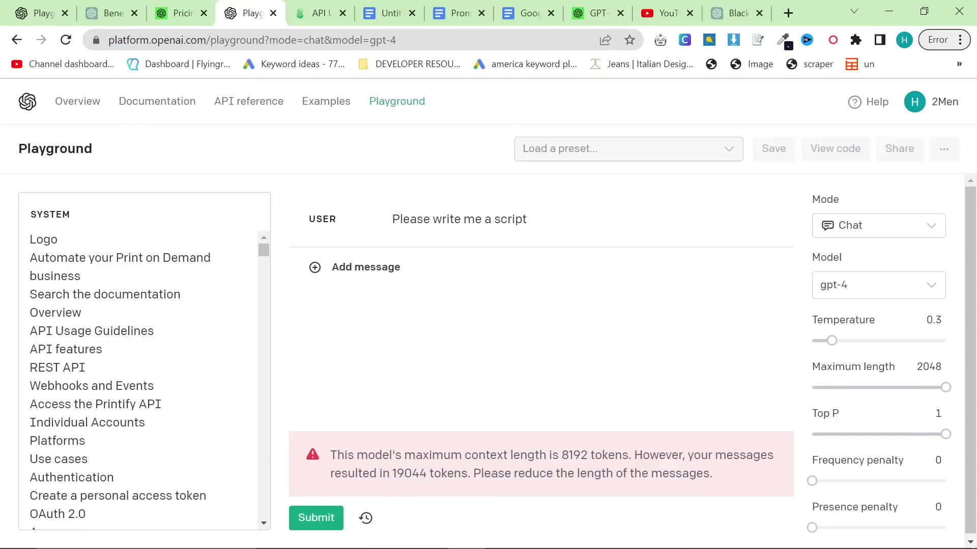
Highlight the context-length error and its 8192-token limit.
{"action": "mouse_move", "coordinate": [327, 457]}
{"action": "left_mouse_down"}
{"action": "mouse_move", "coordinate": [731, 483]}
{"action": "mouse_move", "coordinate": [322, 461]}
{"action": "left_mouse_up"}
{"action": "left_click", "coordinate": [730, 484]}
{"action": "left_click", "coordinate": [323, 461]}
{"action": "left_click_drag", "start_coordinate": [560, 455], "coordinate": [623, 456]}
{"action": "left_click", "coordinate": [622, 456]}
Lower the maximum length to 414 and select the system and user message text.
{"action": "left_click_drag", "start_coordinate": [947, 386], "coordinate": [839, 388]}
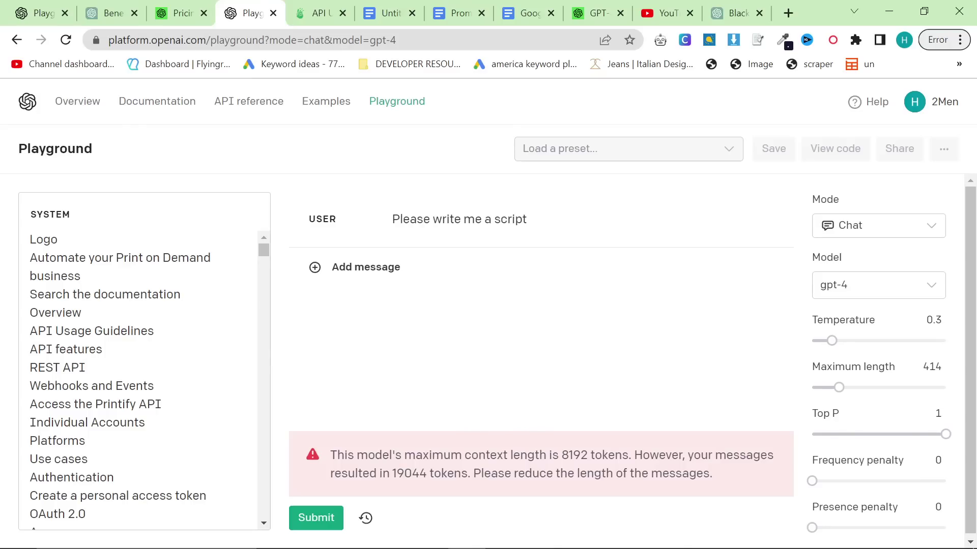
{"action": "key", "text": "ctrl+a"}
{"action": "left_click", "coordinate": [458, 224]}
{"action": "key", "text": "ctrl+a"}
{"action": "left_click", "coordinate": [511, 350]}
Switch to the Printify developer docs and zoom the page out to 90%.
{"action": "left_click", "coordinate": [168, 11]}
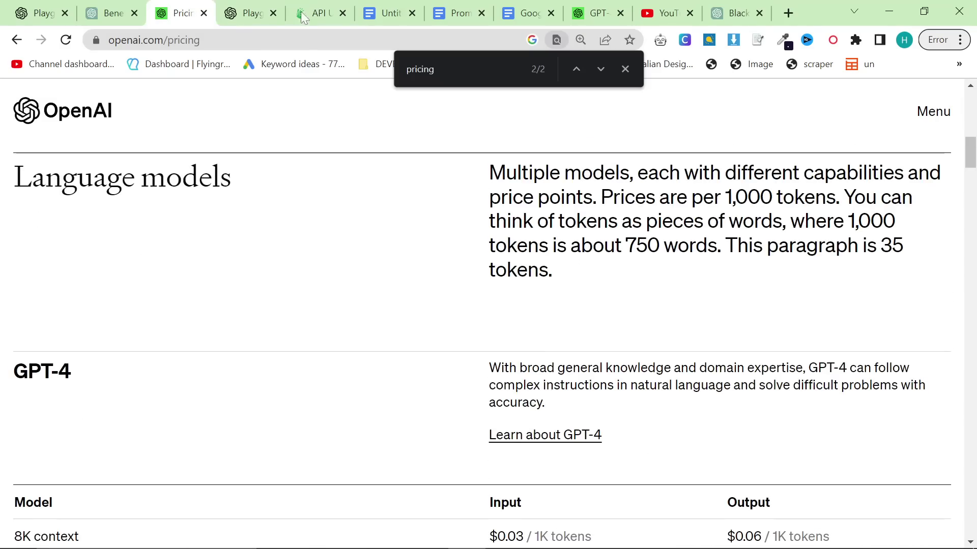
{"action": "left_click", "coordinate": [303, 15]}
{"action": "scroll", "coordinate": [382, 377], "scroll_direction": "down", "scroll_amount": 20}
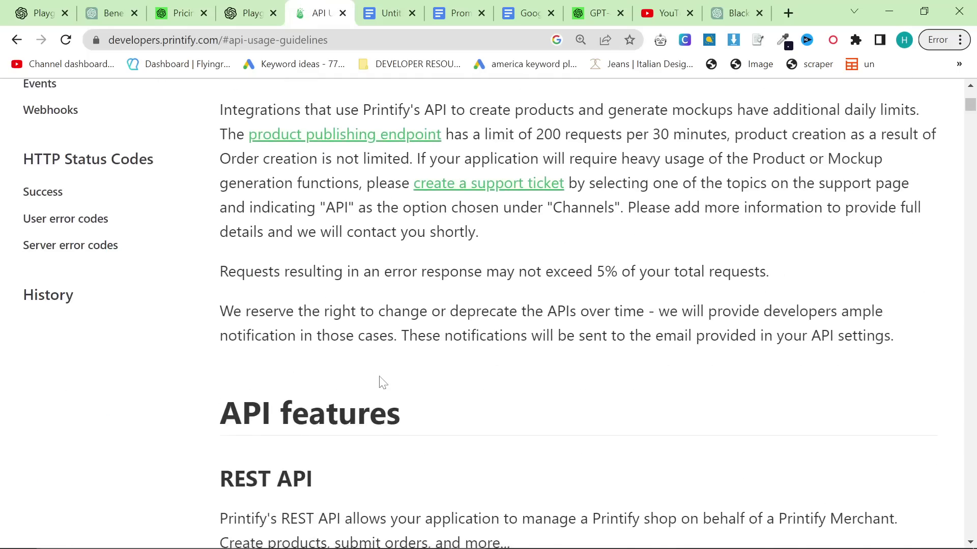
{"action": "scroll", "coordinate": [279, 371], "scroll_direction": "down", "scroll_amount": 20}
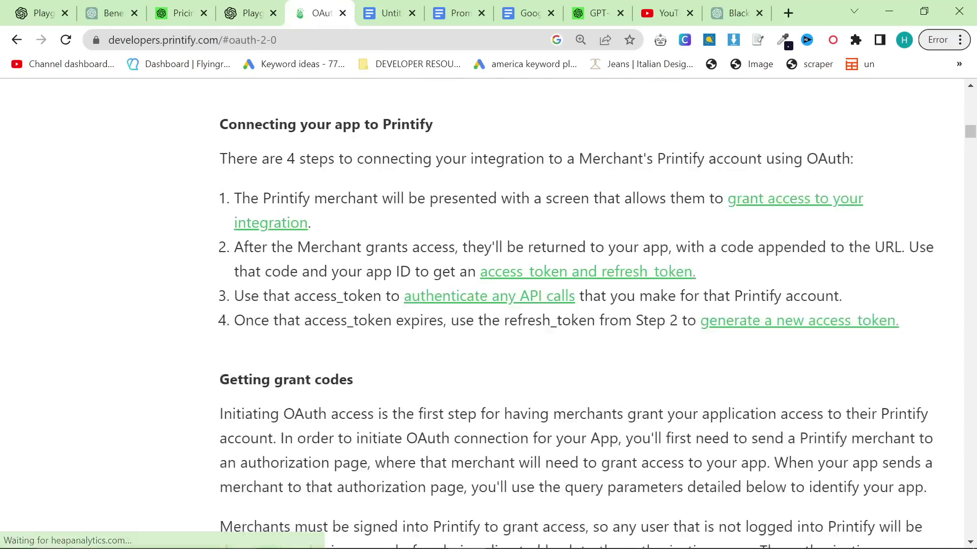
{"action": "scroll", "coordinate": [260, 337], "scroll_direction": "down", "scroll_amount": 10}
{"action": "key", "text": "ctrl+minus"}
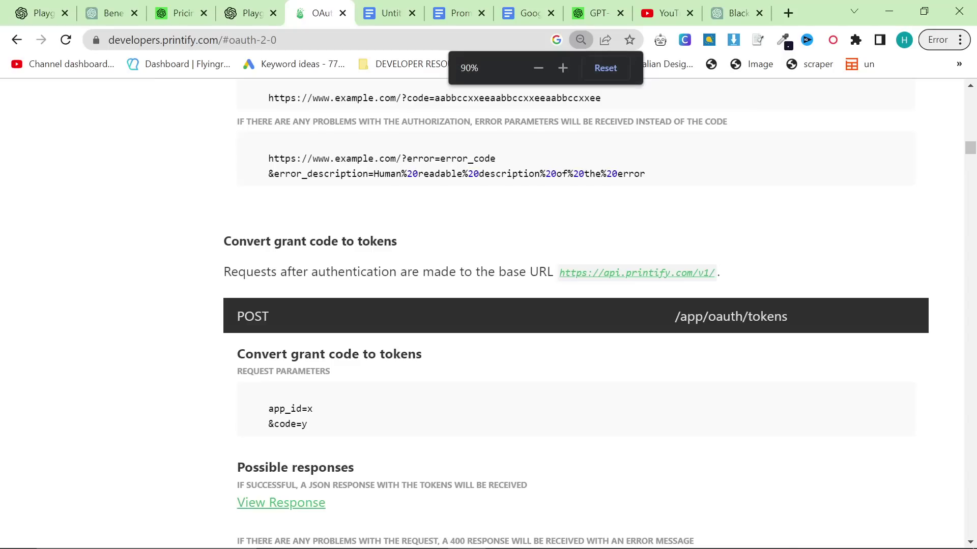
Select and copy the docs from API pagination down to Retrieve shipping information.
{"action": "scroll", "coordinate": [260, 337], "scroll_direction": "down", "scroll_amount": 20}
{"action": "scroll", "coordinate": [260, 337], "scroll_direction": "down", "scroll_amount": 20}
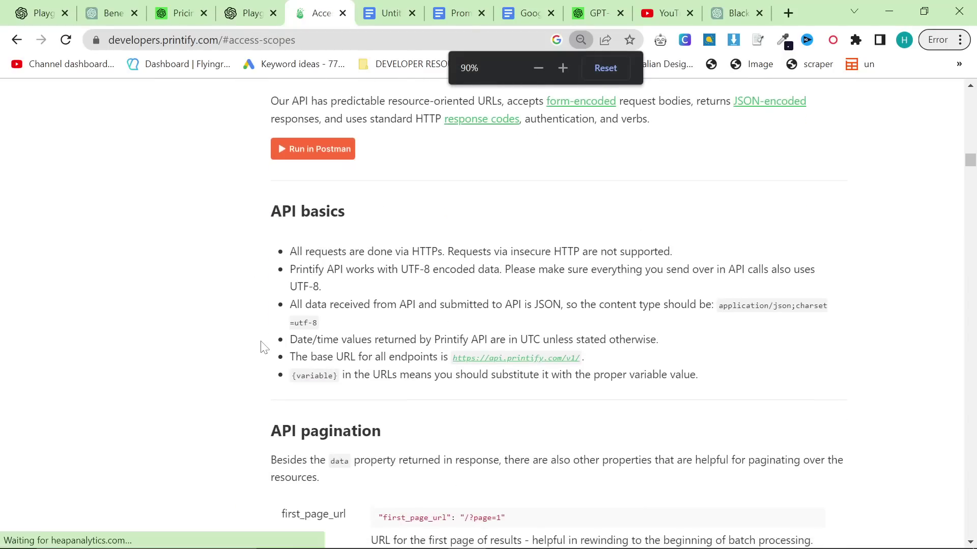
{"action": "scroll", "coordinate": [270, 340], "scroll_direction": "down", "scroll_amount": 5}
{"action": "scroll", "coordinate": [266, 181], "scroll_direction": "up", "scroll_amount": 13}
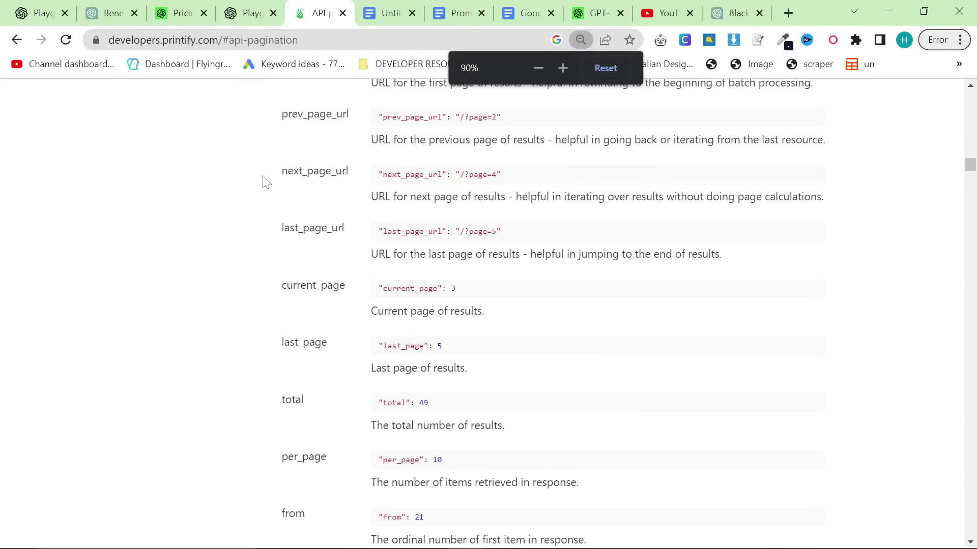
{"action": "left_click_drag", "start_coordinate": [268, 122], "coordinate": [566, 391]}
{"action": "scroll", "coordinate": [548, 327], "scroll_direction": "down", "scroll_amount": 20}
{"action": "scroll", "coordinate": [564, 397], "scroll_direction": "down", "scroll_amount": 20}
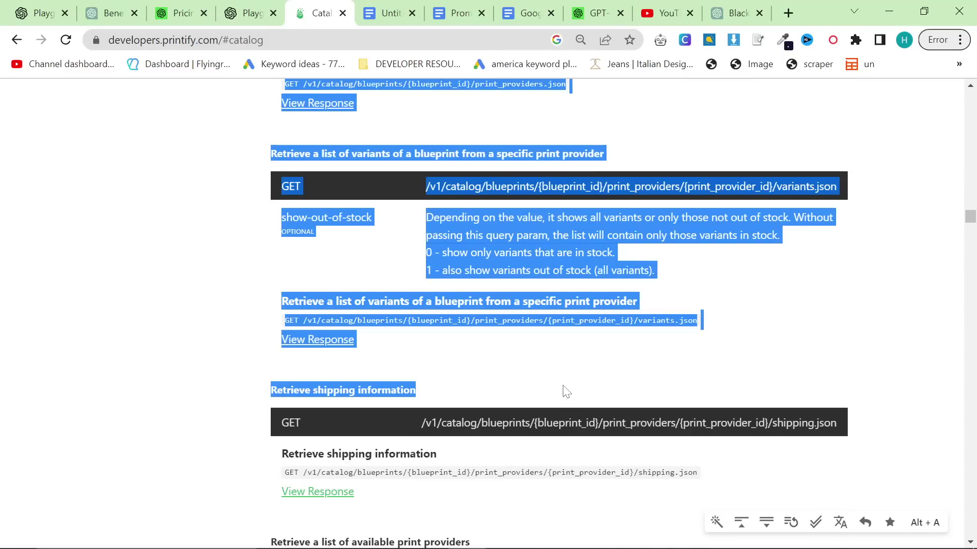
{"action": "key", "text": "ctrl+c"}
Replace the system prompt with the copied docs excerpt, set maximum length 2048, and resubmit.
{"action": "key", "text": "ctrl+Page_Up"}
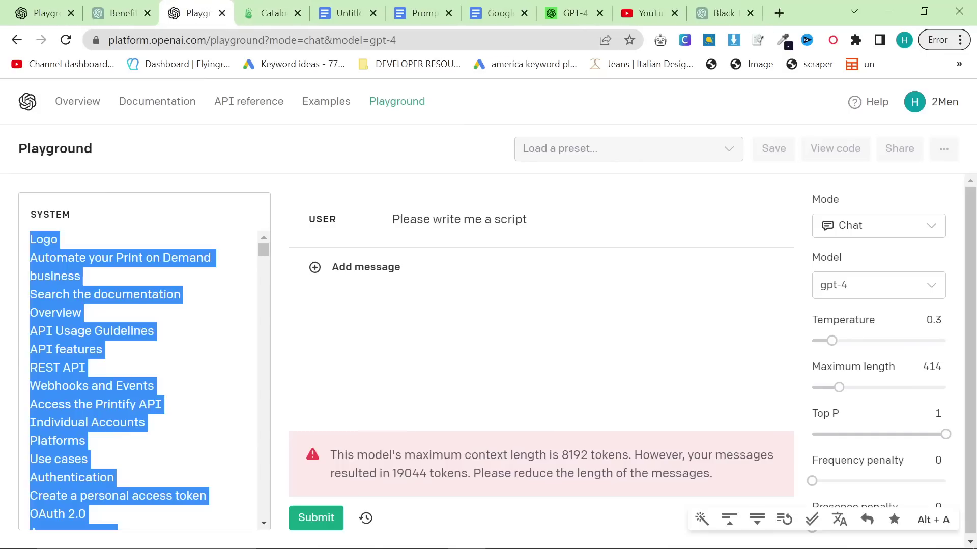
{"action": "key", "text": "ctrl+v"}
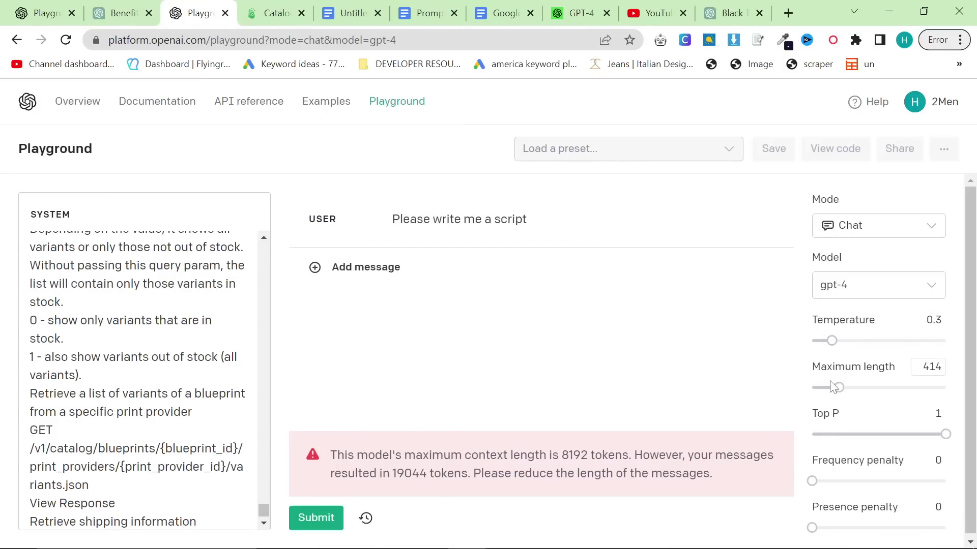
{"action": "left_click_drag", "start_coordinate": [832, 387], "coordinate": [946, 387]}
{"action": "left_click", "coordinate": [318, 525]}
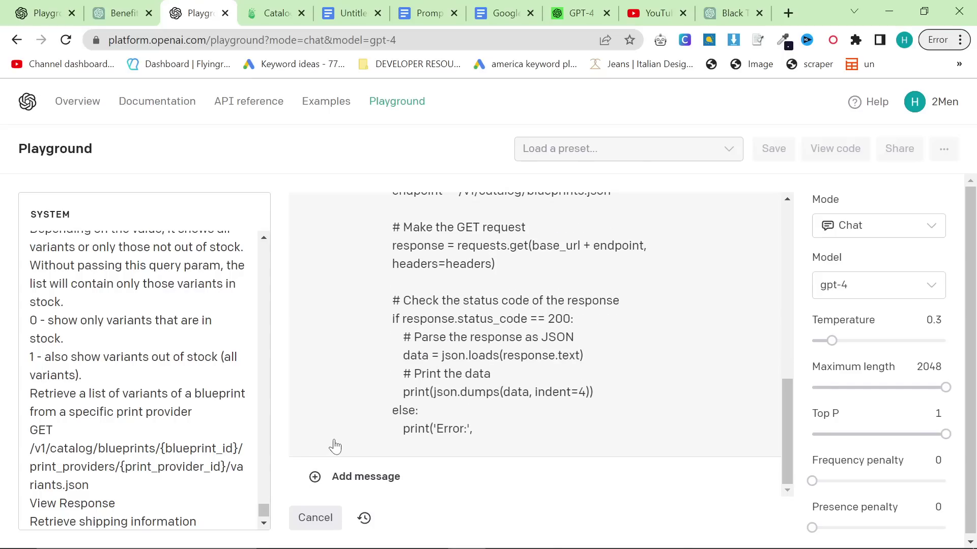
Compare GPT-4's generated Python script against the Printify docs overview.
{"action": "left_click", "coordinate": [274, 13]}
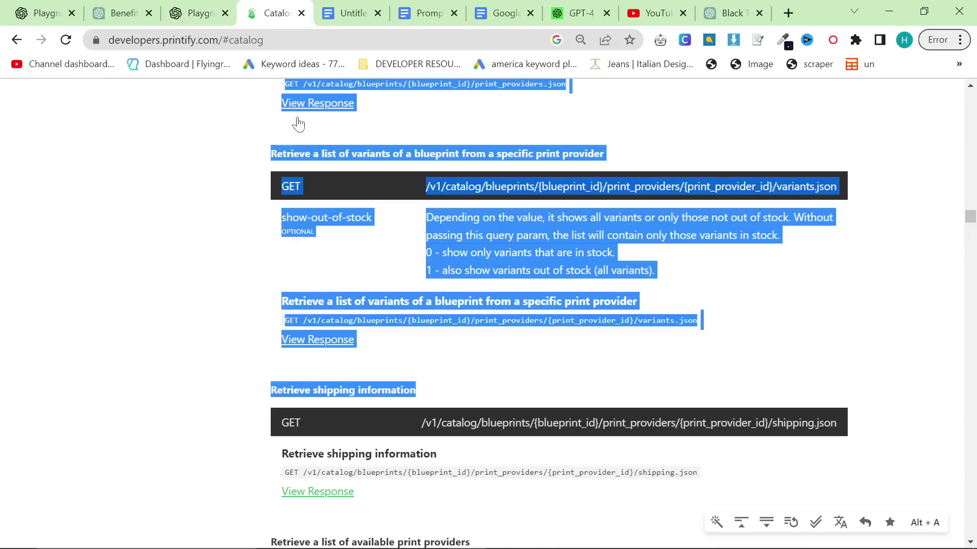
{"action": "scroll", "coordinate": [255, 272], "scroll_direction": "up", "scroll_amount": 6}
{"action": "scroll", "coordinate": [910, 280], "scroll_direction": "up", "scroll_amount": 20}
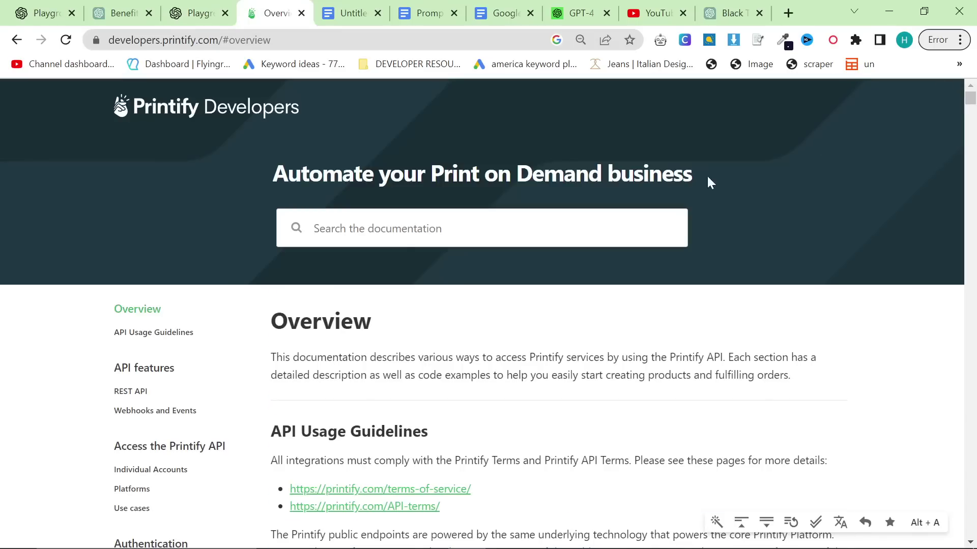
{"action": "left_click", "coordinate": [198, 13]}
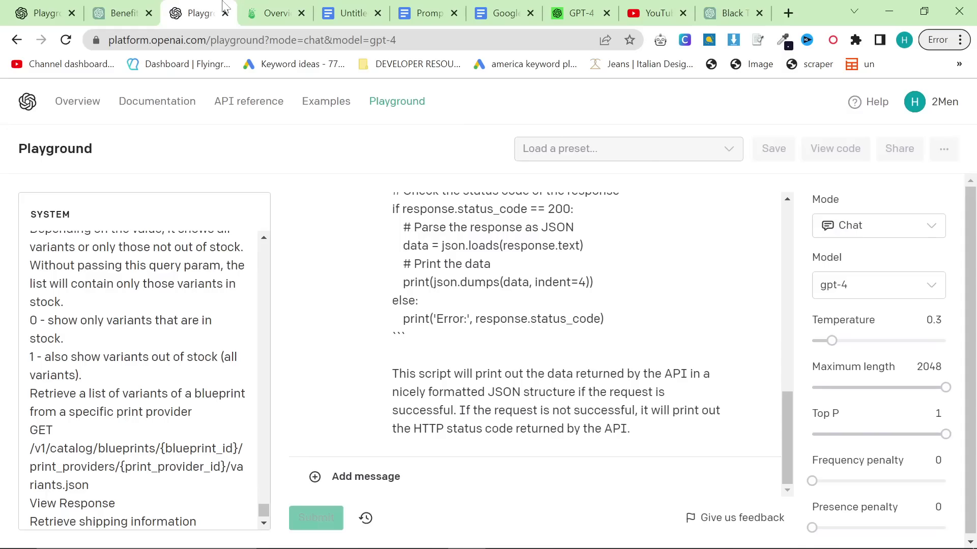
{"action": "left_click", "coordinate": [274, 13]}
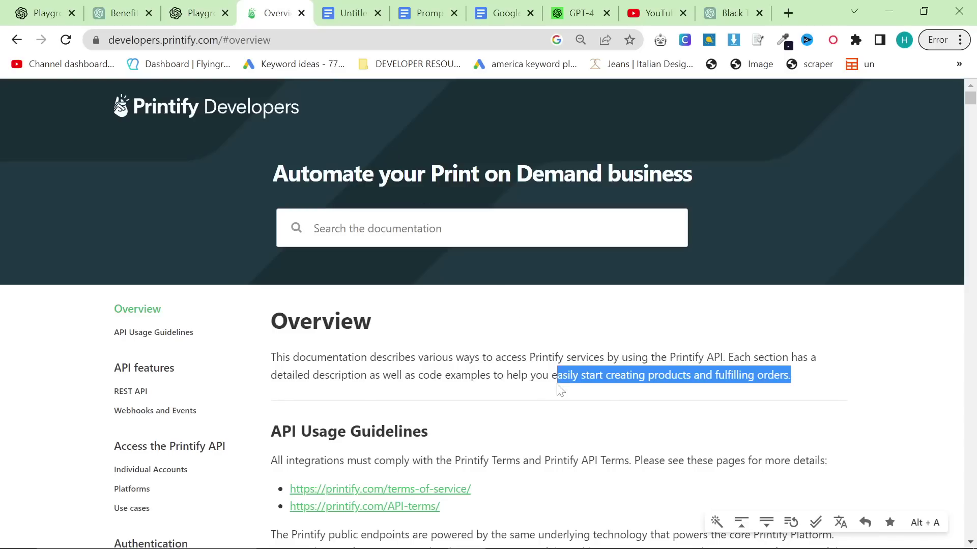
{"action": "scroll", "coordinate": [507, 305], "scroll_direction": "down", "scroll_amount": 15}
{"action": "key", "text": "ctrl+a"}
{"action": "left_click", "coordinate": [645, 368]}
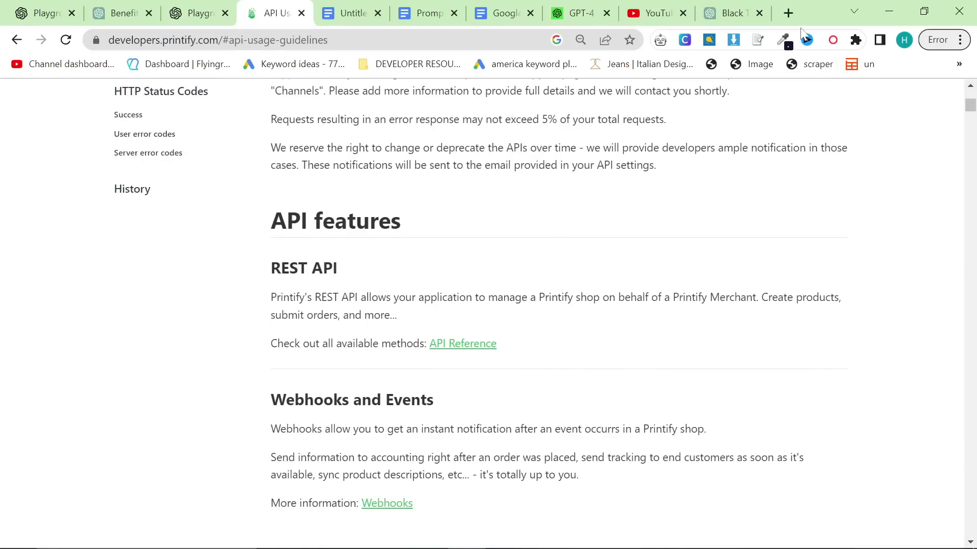
Open nat.dev in a new tab and sign in with a Google account.
{"action": "left_click", "coordinate": [786, 14]}
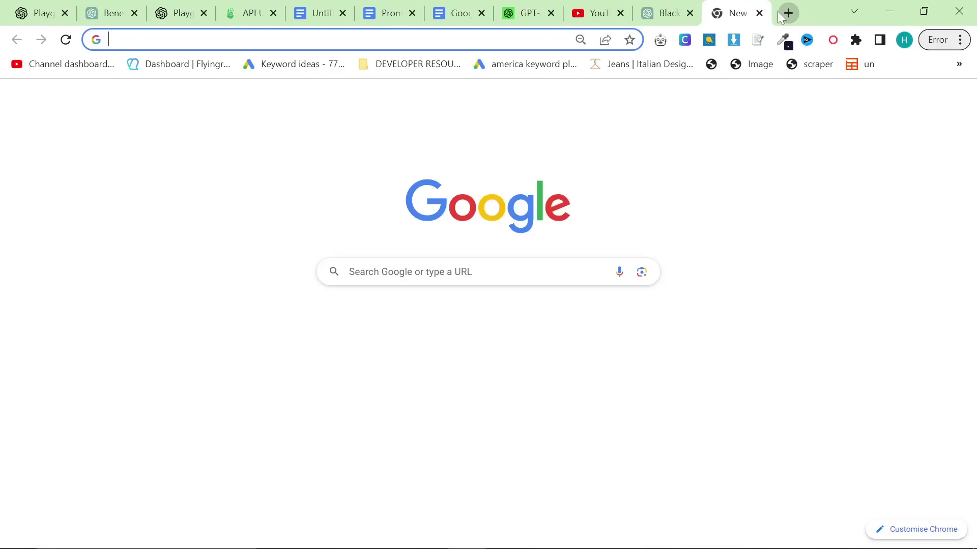
{"action": "type", "text": "nat.dev"}
{"action": "key", "text": "Return"}
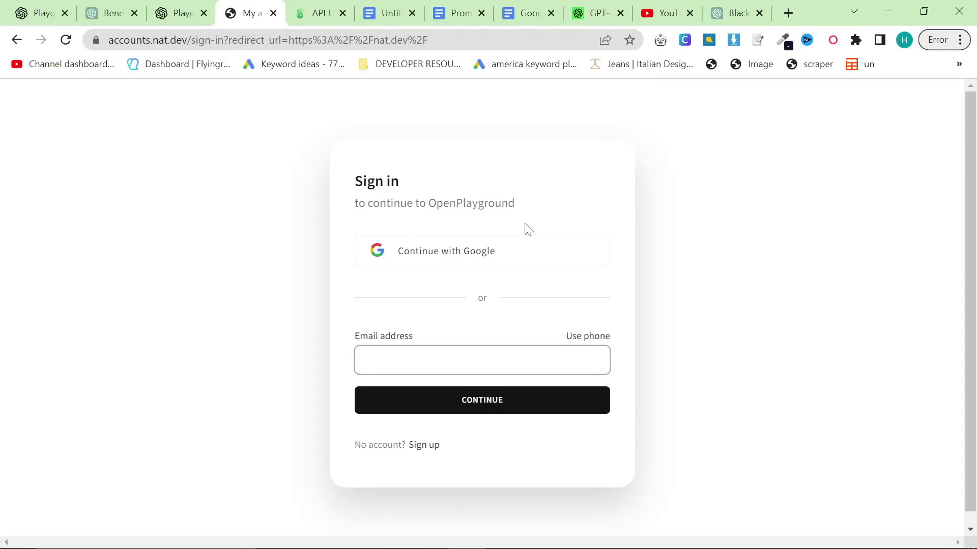
{"action": "left_click", "coordinate": [504, 246]}
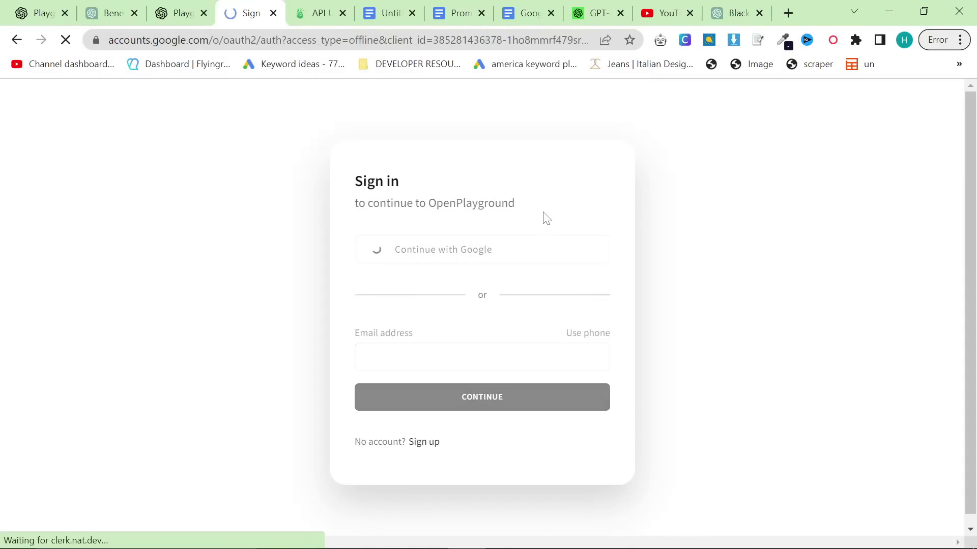
{"action": "left_click", "coordinate": [451, 277]}
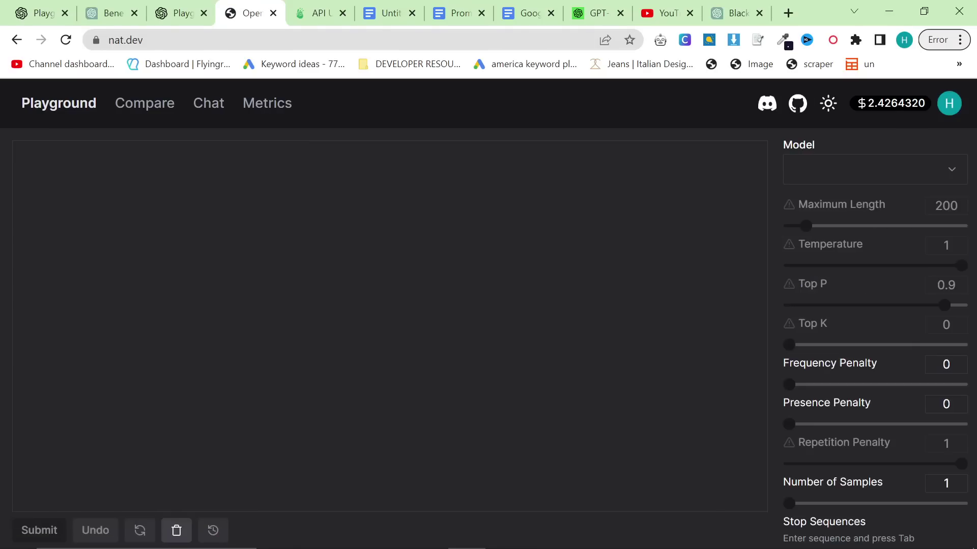
Browse through the Model dropdown's list of available models.
{"action": "left_click", "coordinate": [873, 179]}
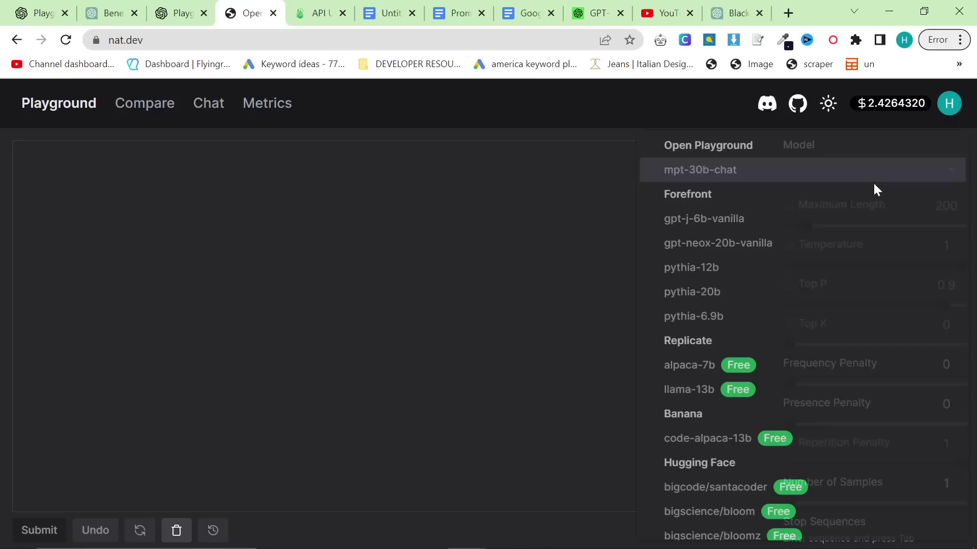
{"action": "scroll", "coordinate": [766, 294], "scroll_direction": "down", "scroll_amount": 9}
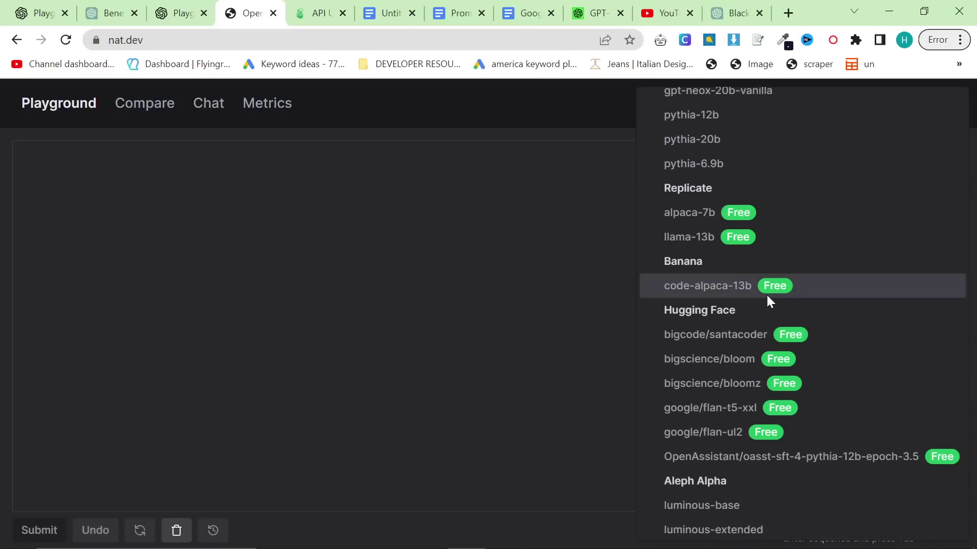
{"action": "scroll", "coordinate": [692, 403], "scroll_direction": "down", "scroll_amount": 5}
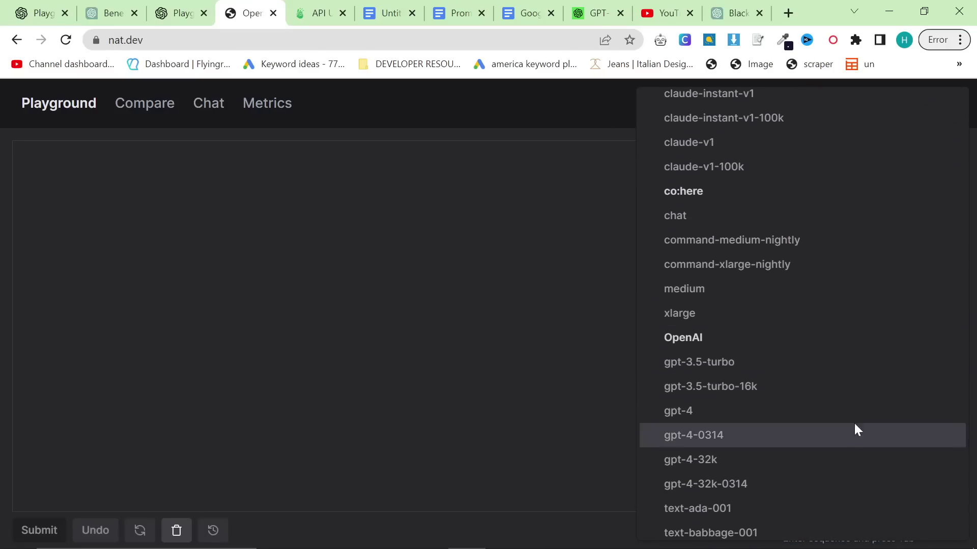
{"action": "scroll", "coordinate": [771, 463], "scroll_direction": "up", "scroll_amount": 10}
{"action": "scroll", "coordinate": [769, 456], "scroll_direction": "up", "scroll_amount": 3}
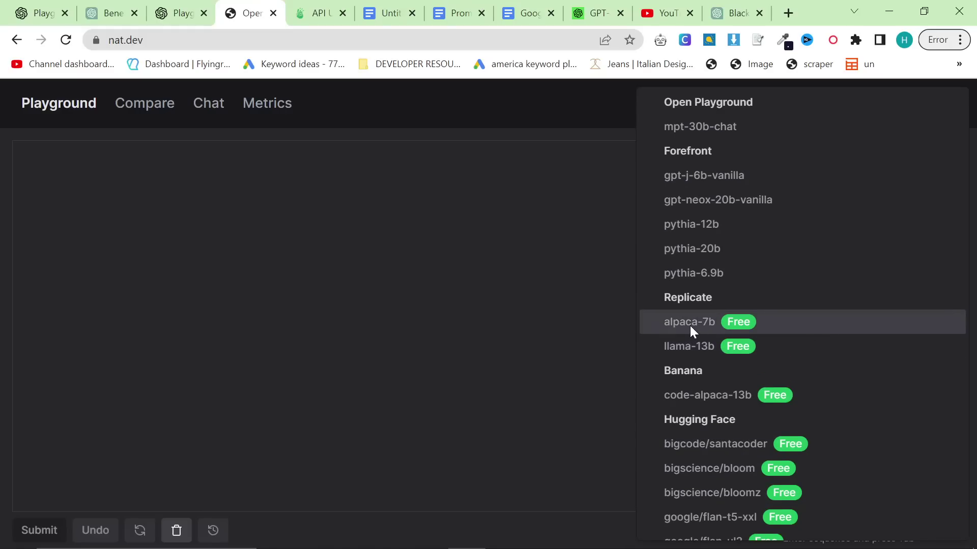
{"action": "scroll", "coordinate": [697, 343], "scroll_direction": "down", "scroll_amount": 6}
{"action": "scroll", "coordinate": [707, 356], "scroll_direction": "down", "scroll_amount": 6}
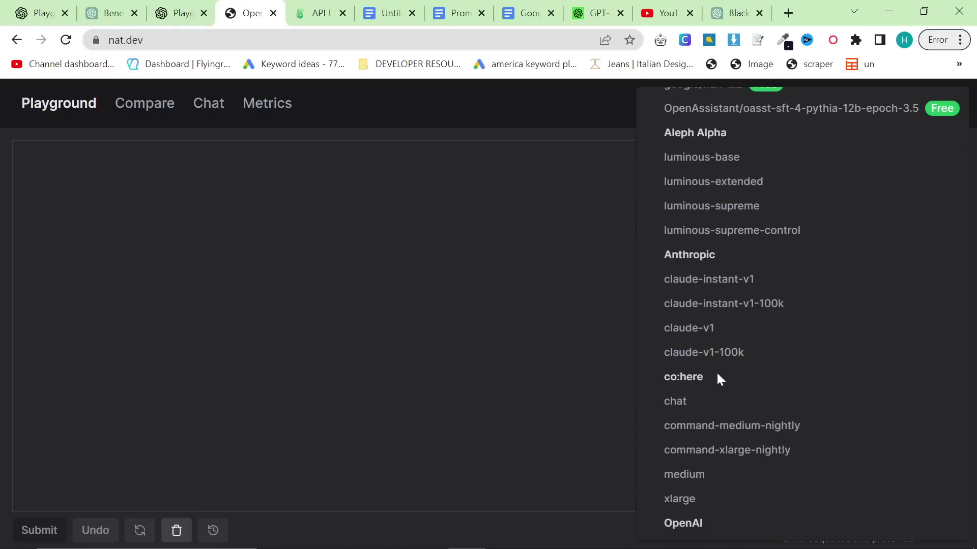
Choose gpt-4-32k with Maximum Length 32767 and Temperature 0.23.
{"action": "left_click", "coordinate": [702, 496]}
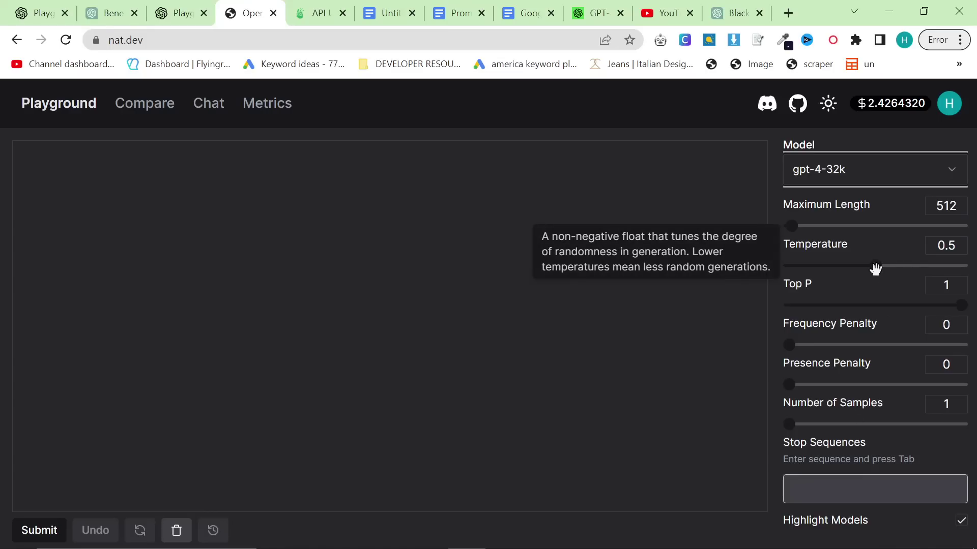
{"action": "left_click_drag", "start_coordinate": [795, 221], "coordinate": [969, 224]}
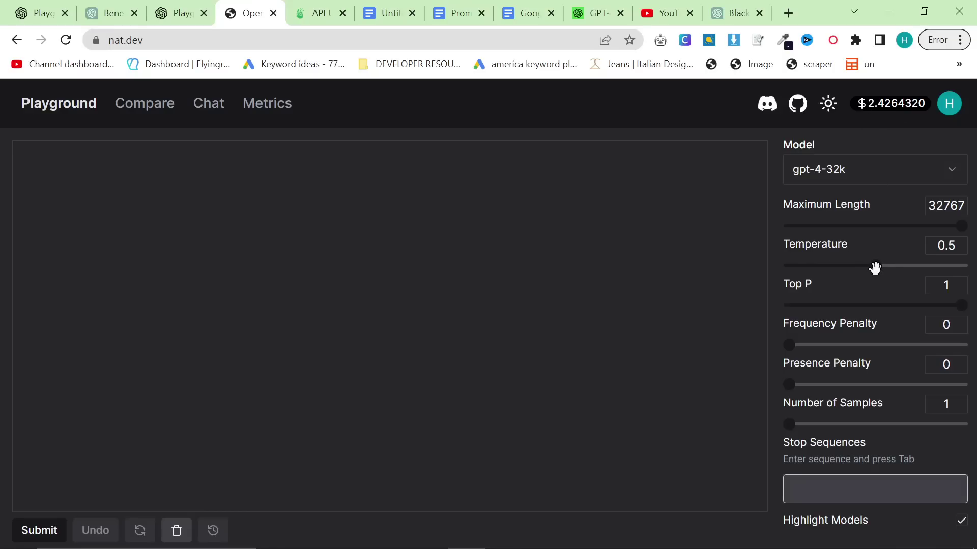
{"action": "left_click_drag", "start_coordinate": [875, 268], "coordinate": [802, 268]}
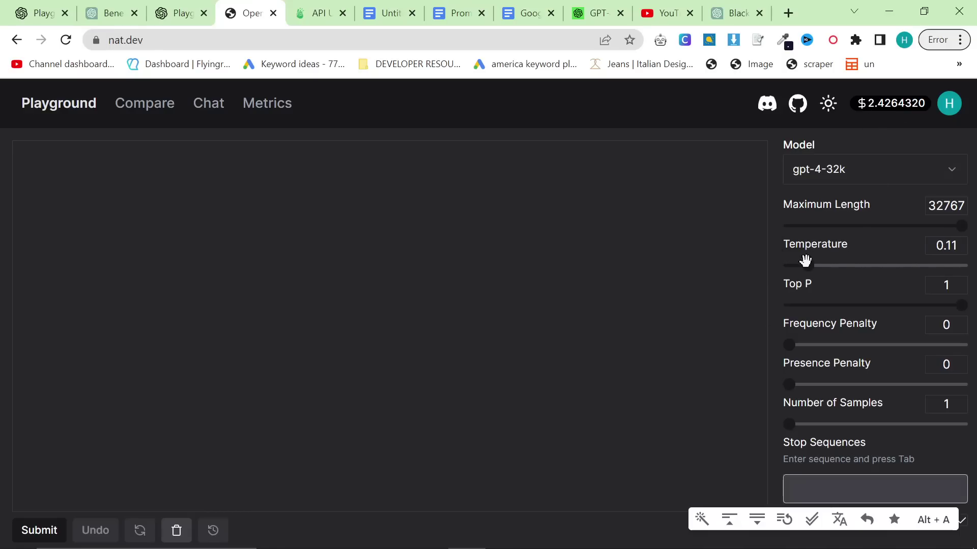
{"action": "left_click_drag", "start_coordinate": [805, 264], "coordinate": [828, 265]}
{"action": "left_click", "coordinate": [21, 155]}
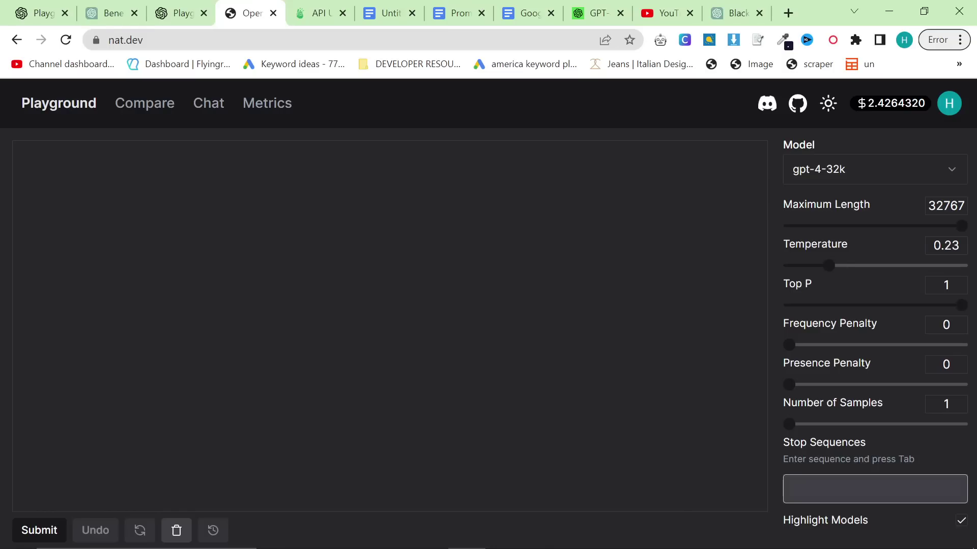
Paste the Printify docs, add 'Write me a script that automatically uploads to printify', and submit.
{"action": "key", "text": "ctrl+v"}
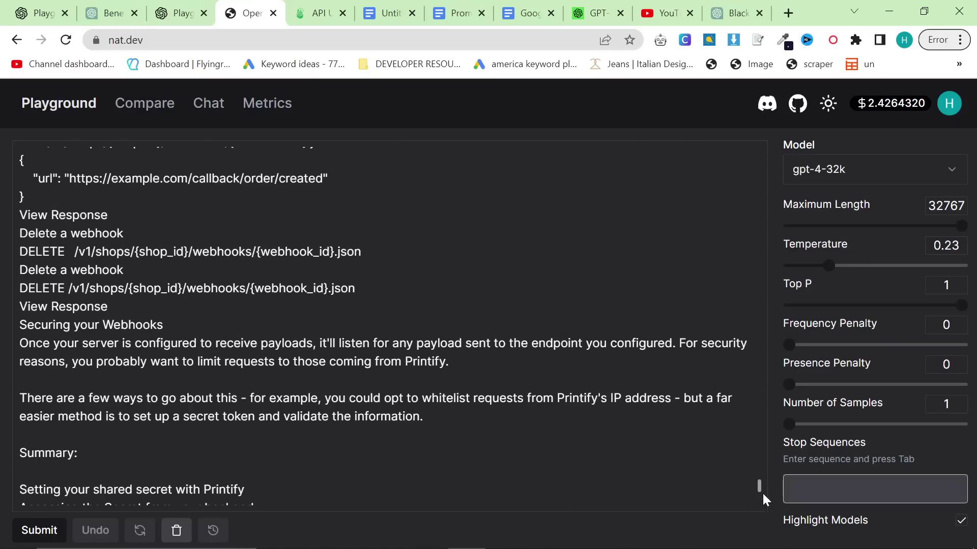
{"action": "triple_click", "coordinate": [763, 524]}
{"action": "scroll", "coordinate": [383, 325], "scroll_direction": "down", "scroll_amount": 15}
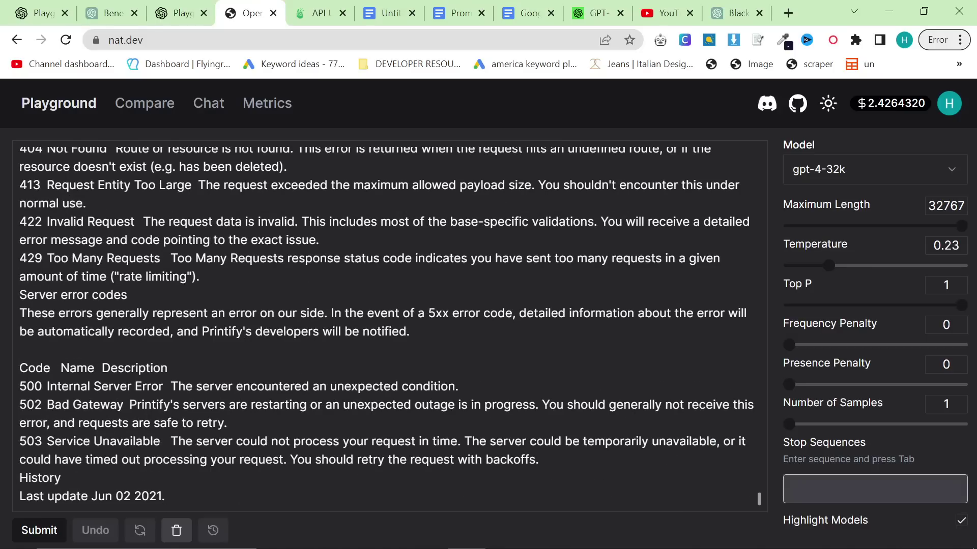
{"action": "key", "text": "Return"}
{"action": "key", "text": "Return"}
{"action": "key", "text": "Return"}
{"action": "type", "text": "W"}
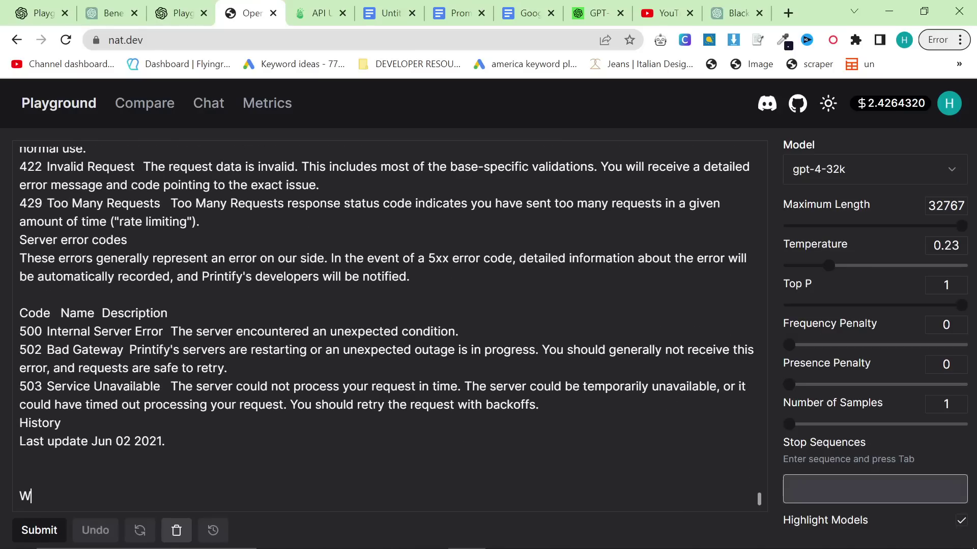
{"action": "type", "text": "rite me a script"}
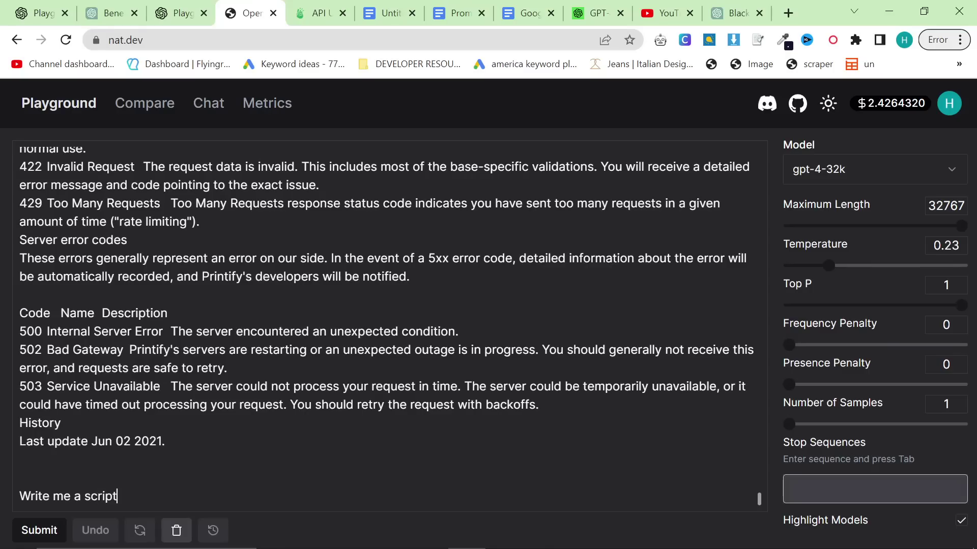
{"action": "type", "text": " that automatically upl"}
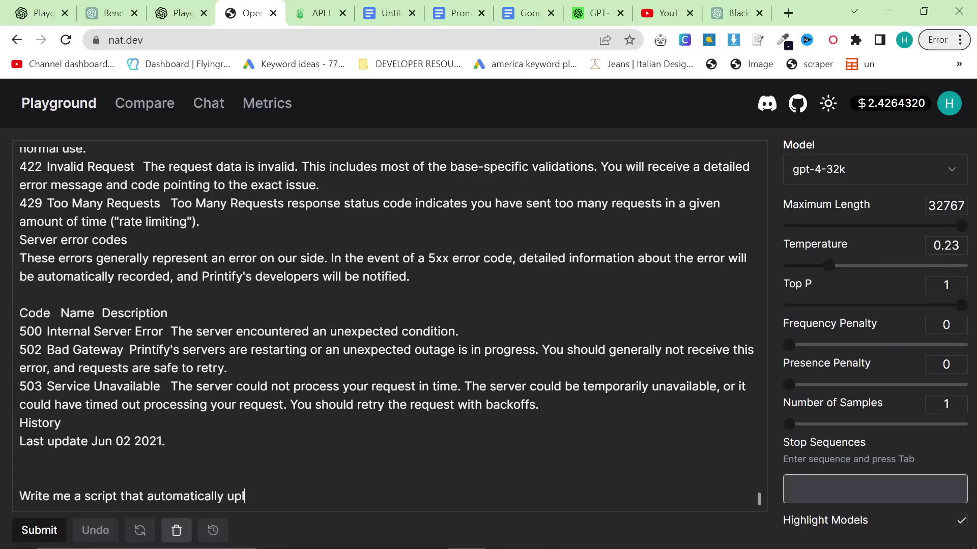
{"action": "type", "text": "oads to printify"}
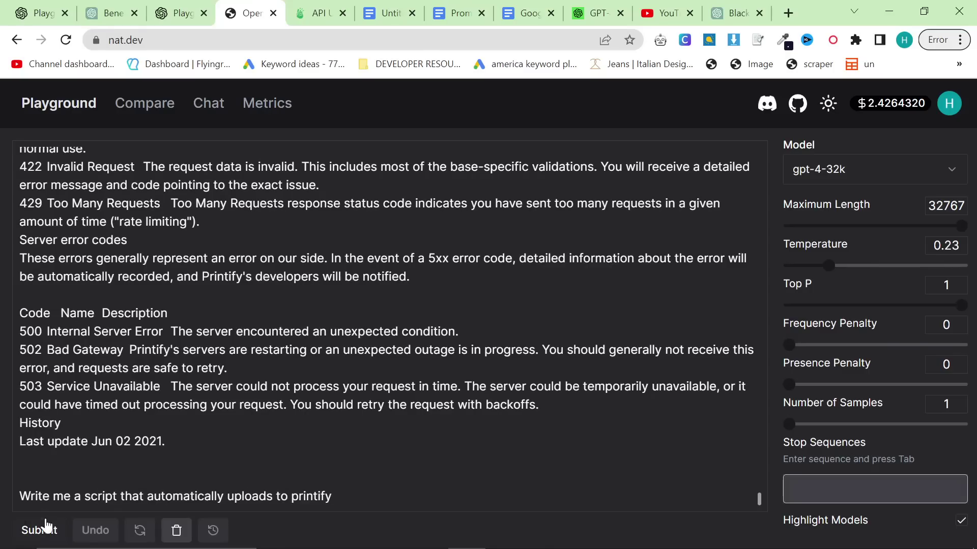
{"action": "left_click", "coordinate": [39, 530]}
{"action": "key", "text": "ctrl+Return"}
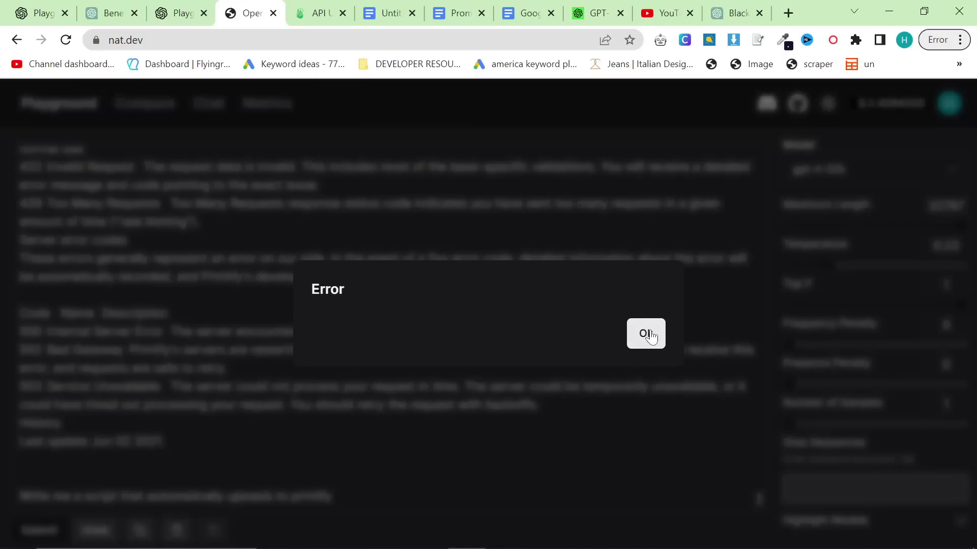
Dismiss the error and delete the docs from order:shipment:delivered onward.
{"action": "key", "text": "Return"}
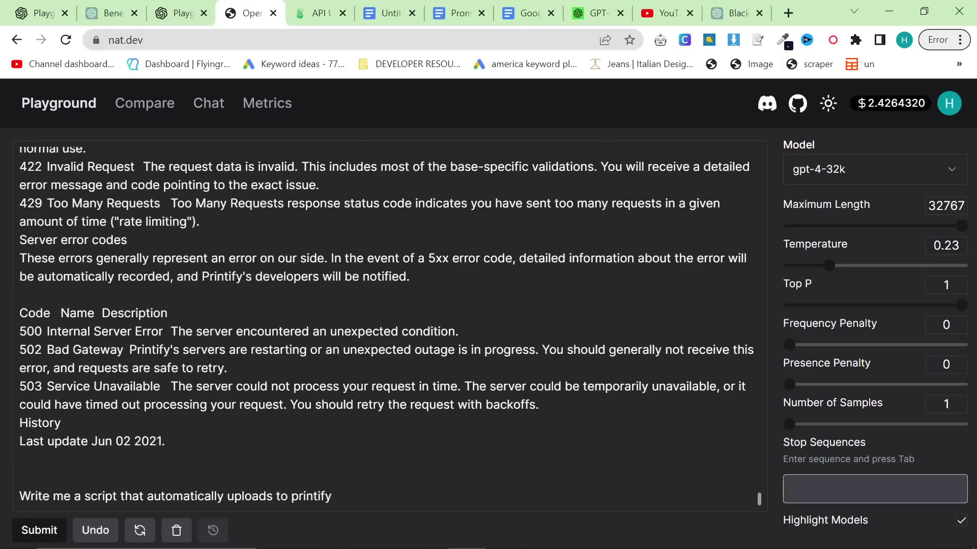
{"action": "left_click_drag", "start_coordinate": [166, 441], "coordinate": [118, 276]}
{"action": "left_click", "coordinate": [22, 455]}
{"action": "left_click_drag", "start_coordinate": [22, 456], "coordinate": [4, 225]}
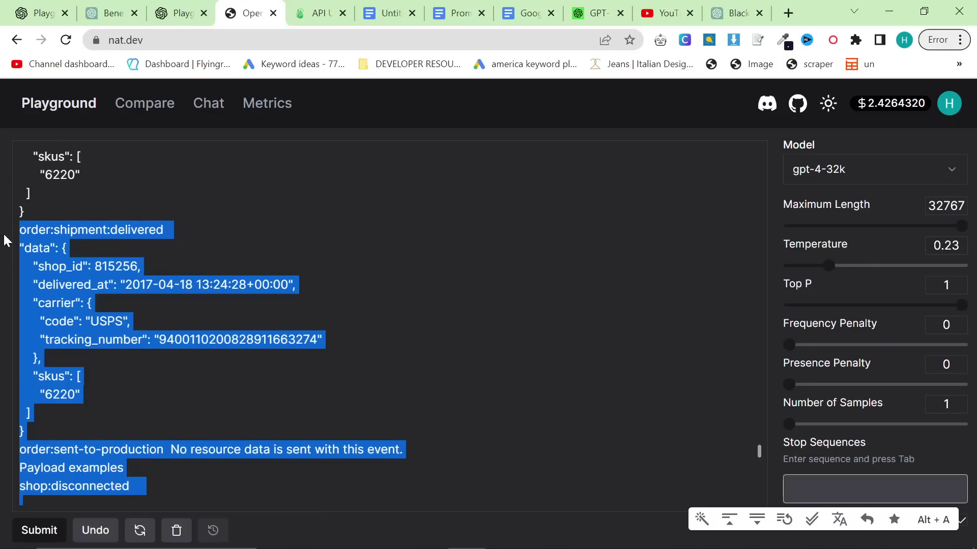
{"action": "key", "text": "BackSpace"}
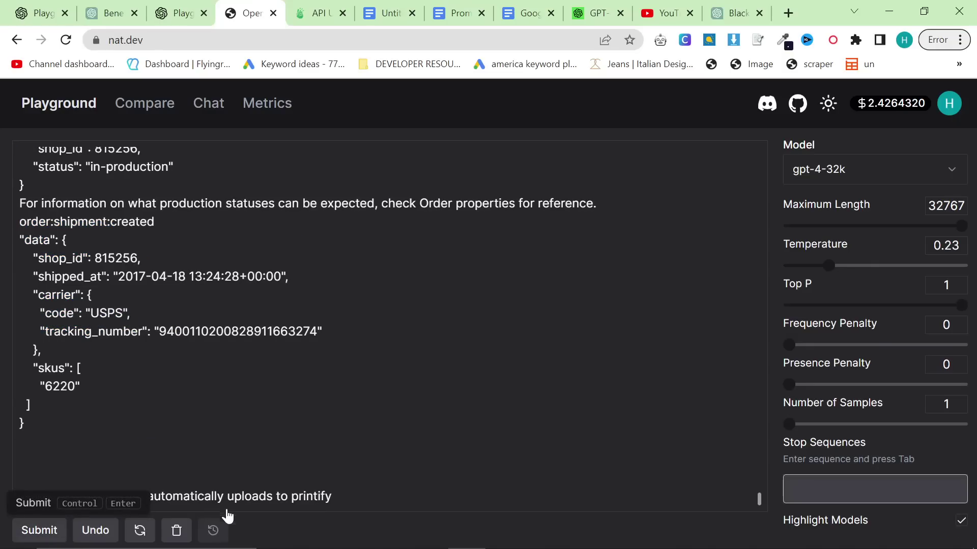
Resubmit the shortened prompt and dismiss the second error.
{"action": "key", "text": "ctrl+Return"}
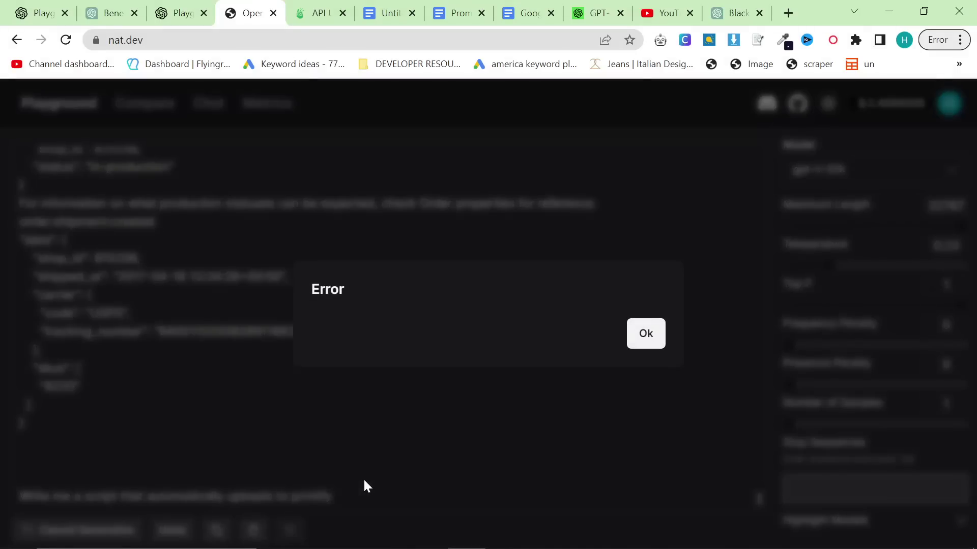
{"action": "left_click", "coordinate": [642, 338]}
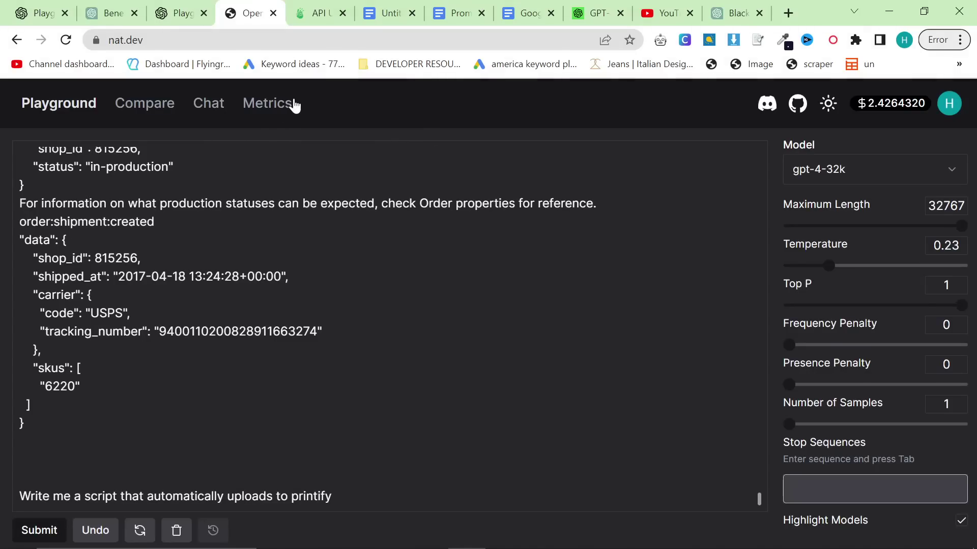
{"action": "scroll", "coordinate": [389, 325], "scroll_direction": "up", "scroll_amount": 3}
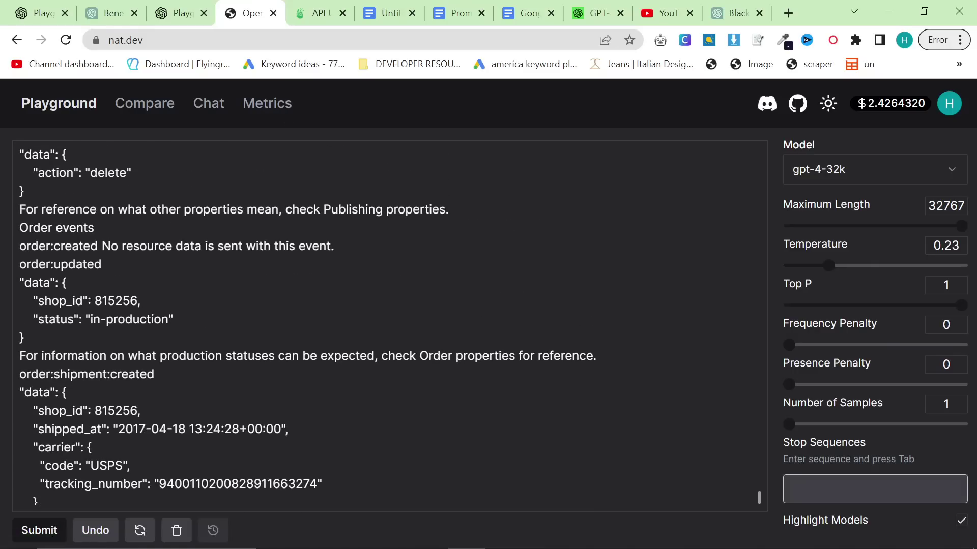
{"action": "scroll", "coordinate": [389, 326], "scroll_direction": "down", "scroll_amount": 3}
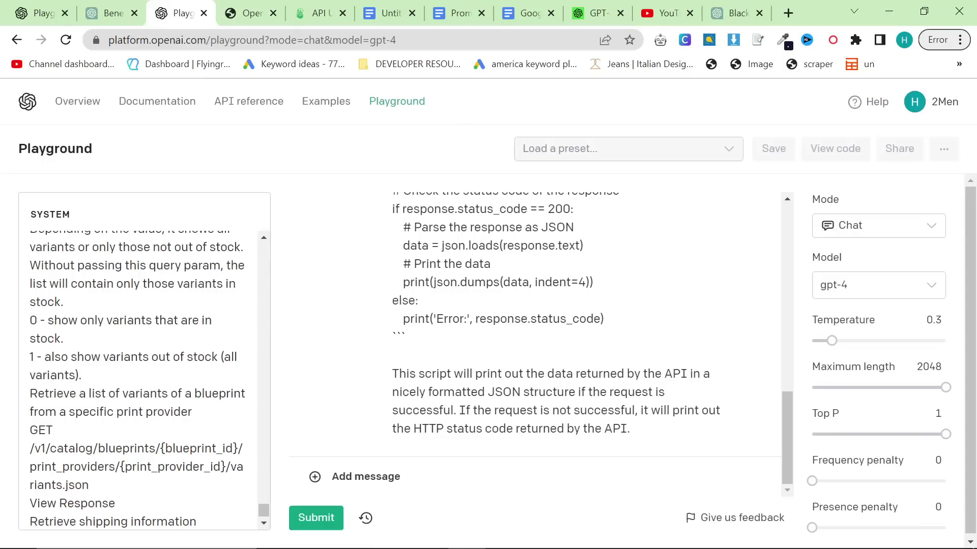
Switch back to the OpenAI Playground chat holding GPT-4's Python script.
{"action": "left_click", "coordinate": [173, 13]}
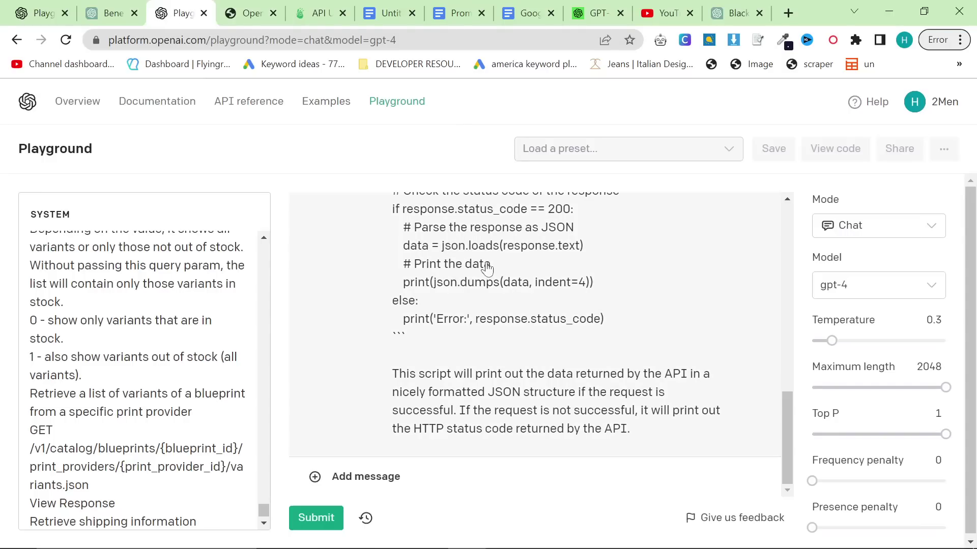